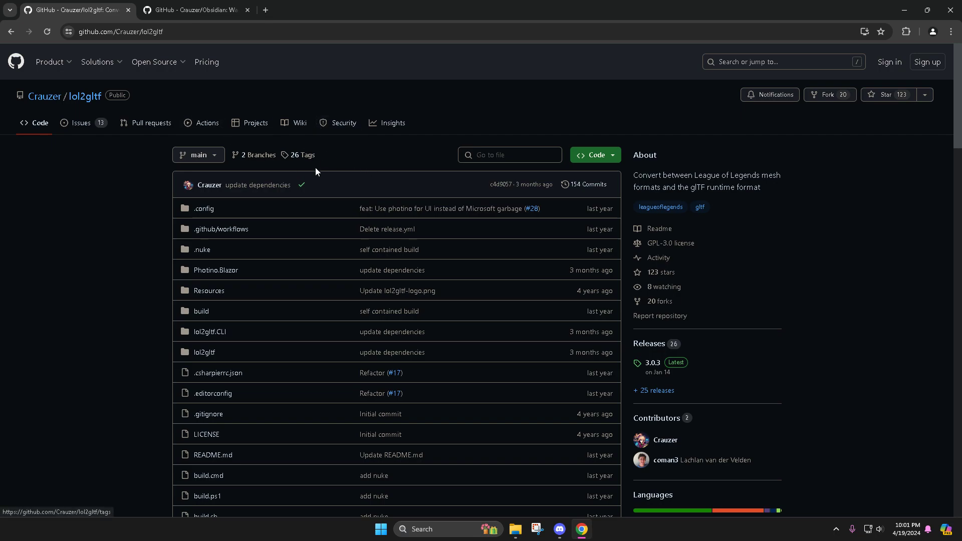
# Glance at the Obsidian repository tab, then open File Explorer at the Videos folder
pyautogui.click(196, 10)
pyautogui.click(77, 10)
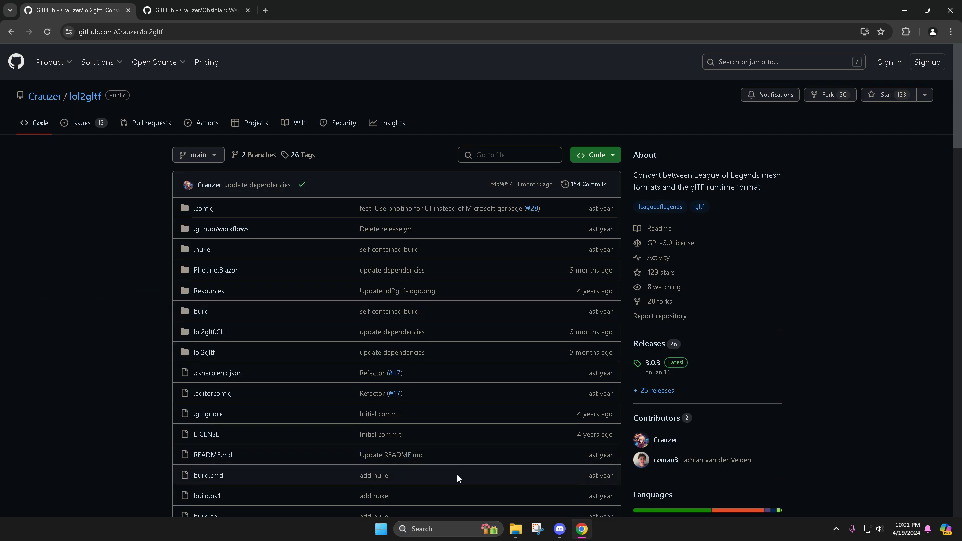
pyautogui.click(516, 530)
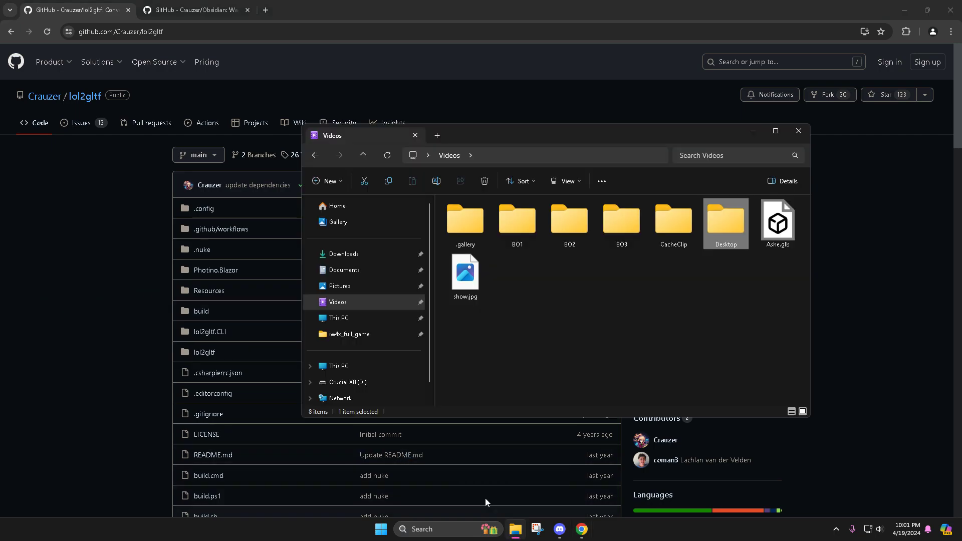
pyautogui.click(344, 302)
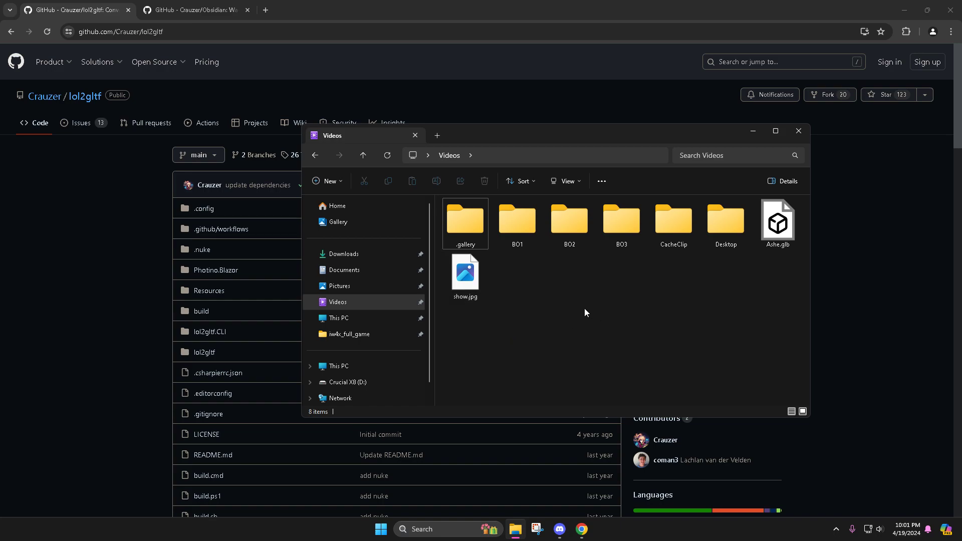
# Search 'mic' in Start, then preview show.jpg and close the Photos viewer
pyautogui.click(436, 523)
pyautogui.write('mic')
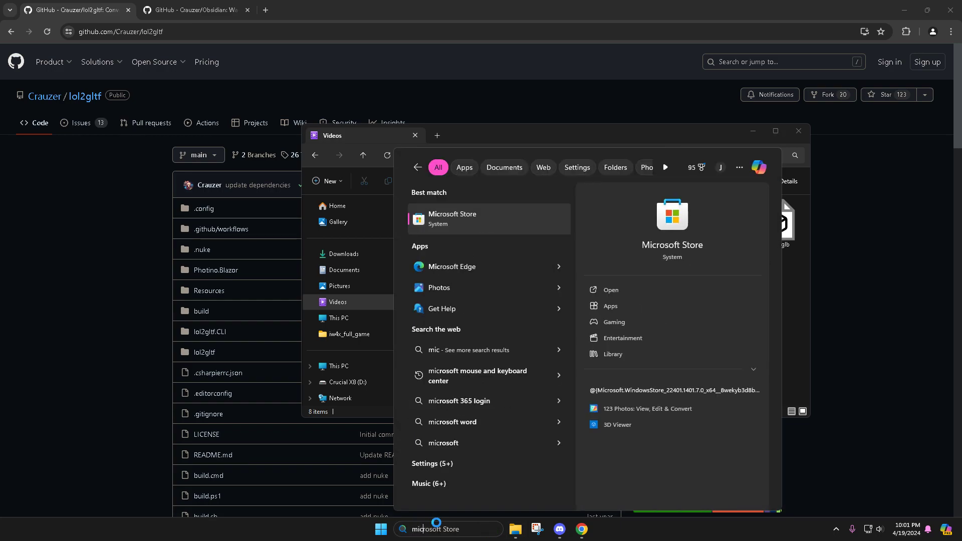
pyautogui.press('Escape')
pyautogui.doubleClick(483, 280)
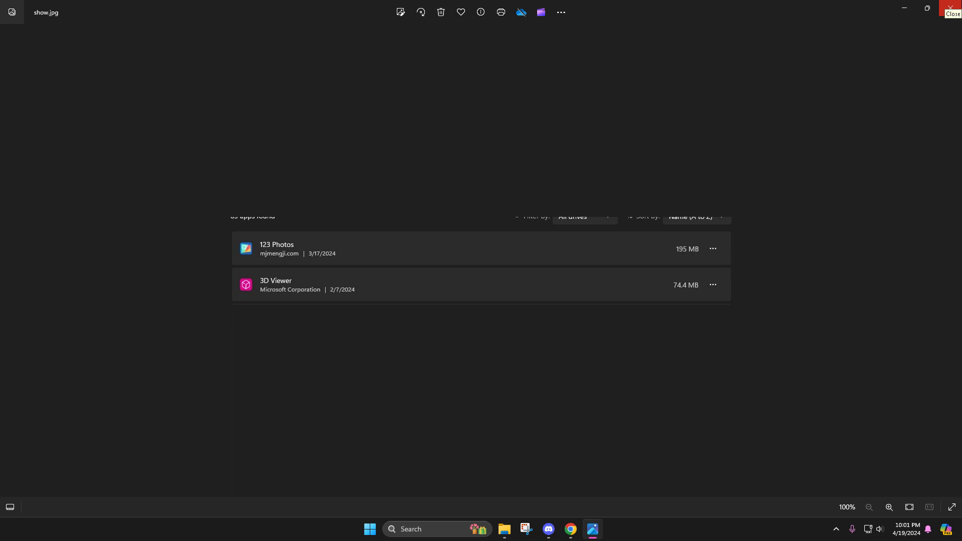
pyautogui.click(951, 7)
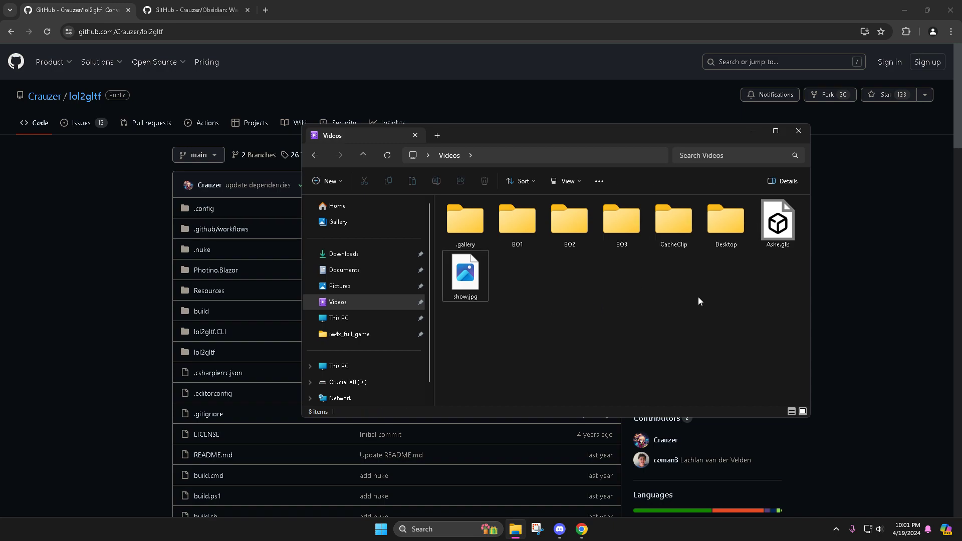
# Show lol2gltf's Code download options and browse Explorer to D:\Riot Games\League of Legends
pyautogui.click(753, 131)
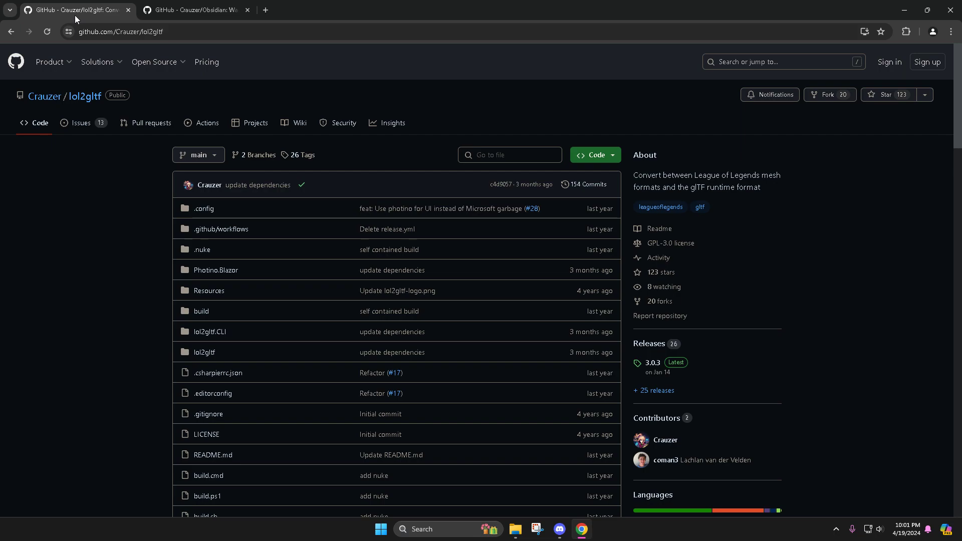
pyautogui.click(607, 159)
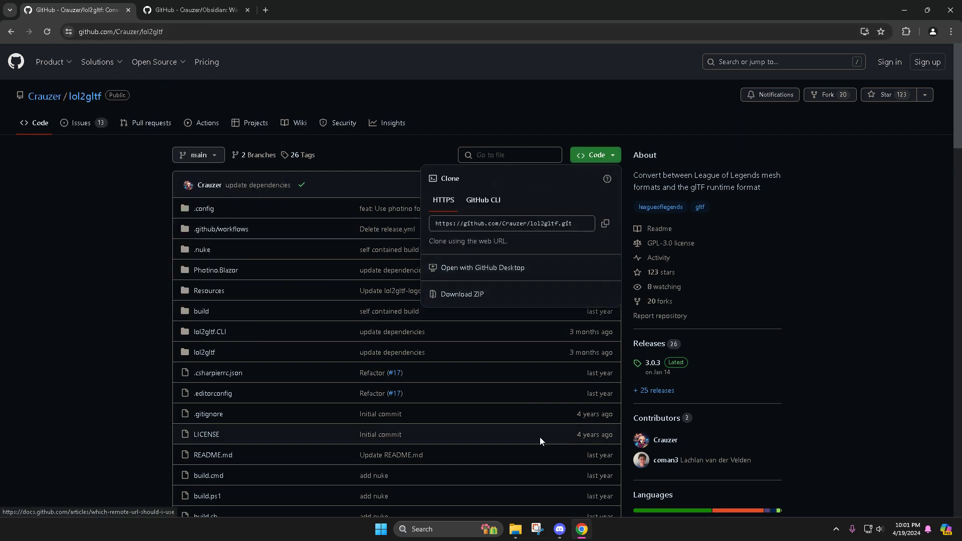
pyautogui.click(516, 529)
pyautogui.click(351, 382)
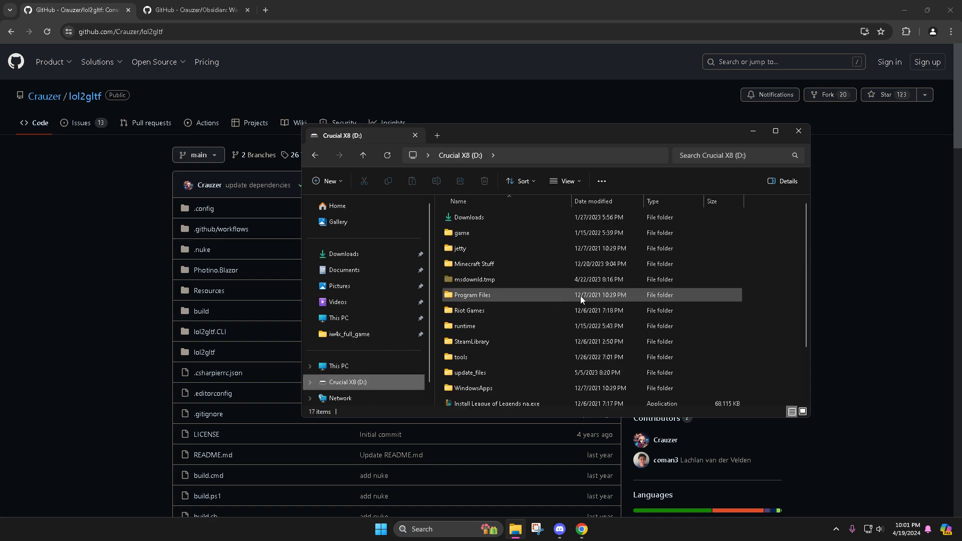
pyautogui.doubleClick(495, 312)
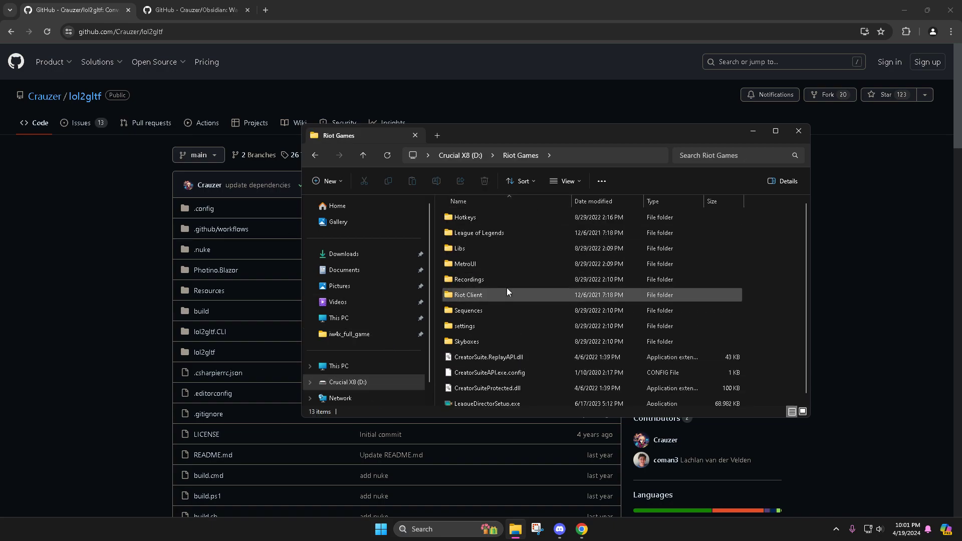
pyautogui.doubleClick(487, 234)
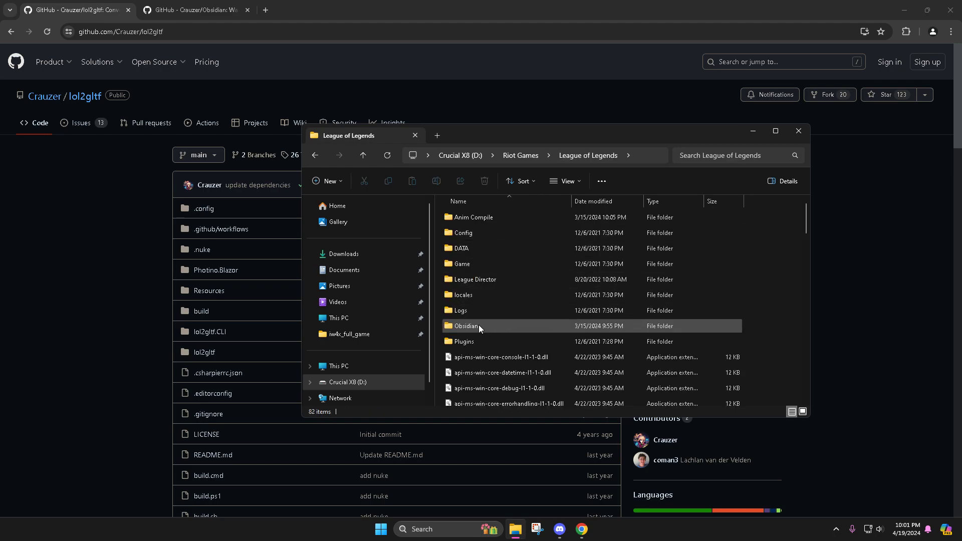
# Switch to the Obsidian repository with its Code download options shown, then bring Explorer forward
pyautogui.click(170, 4)
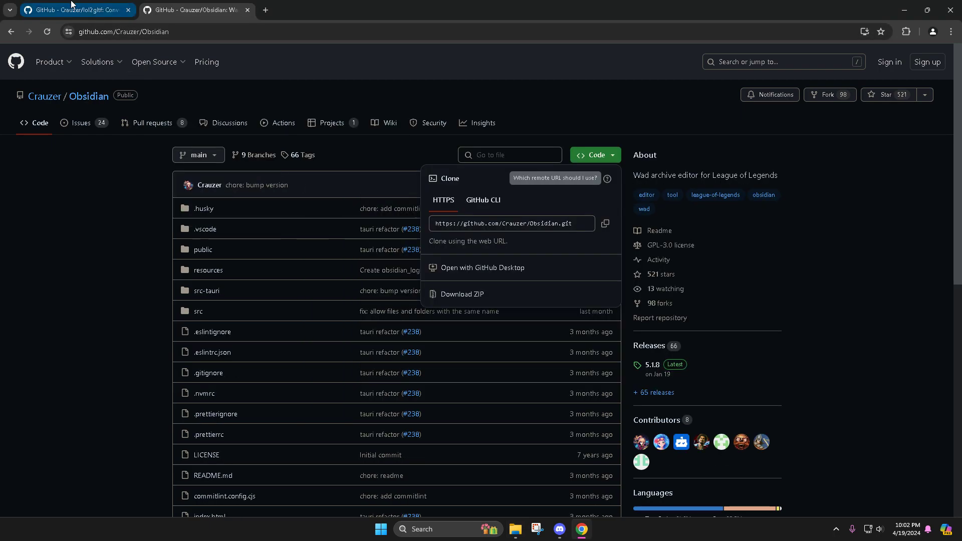
pyautogui.click(98, 4)
pyautogui.click(19, 224)
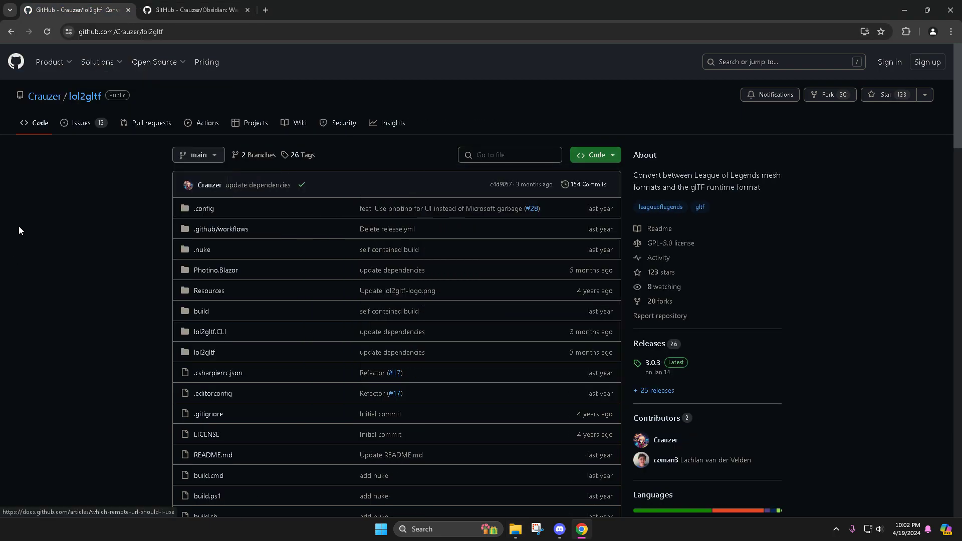
pyautogui.click(594, 155)
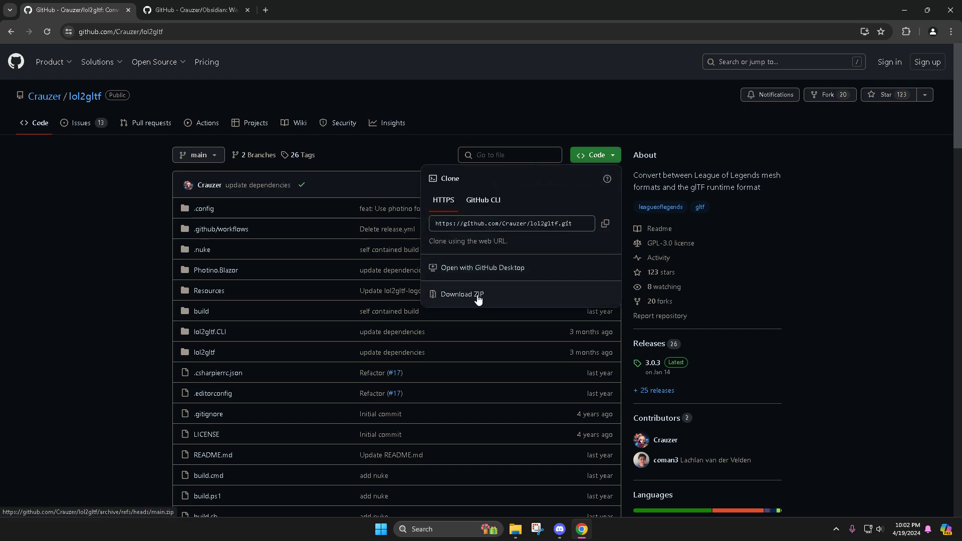
pyautogui.hotkey('ctrl', 'Tab')
pyautogui.click(586, 155)
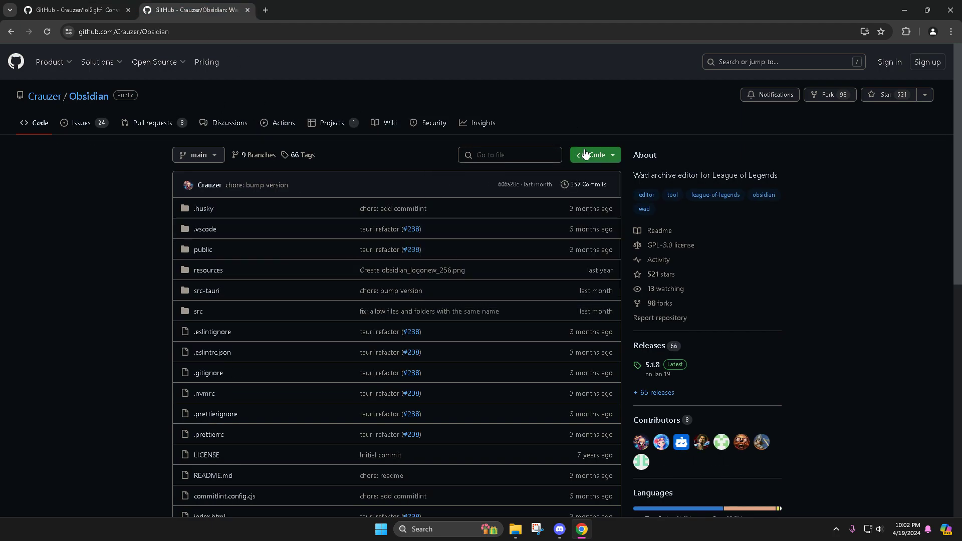
pyautogui.click(586, 154)
pyautogui.click(515, 530)
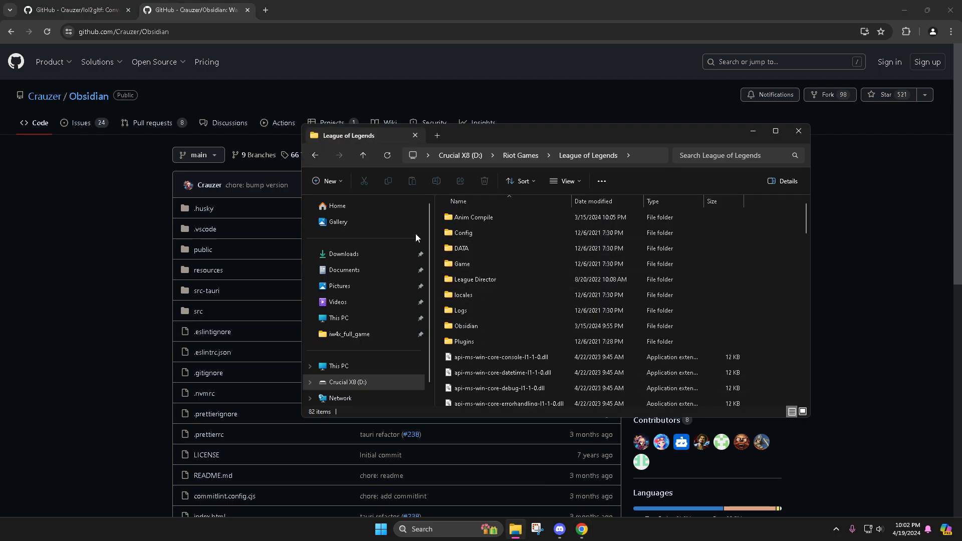
# Go to D:\Riot Games\League of Legends\Obsidian and launch Obsidian.exe
pyautogui.click(314, 155)
pyautogui.click(314, 156)
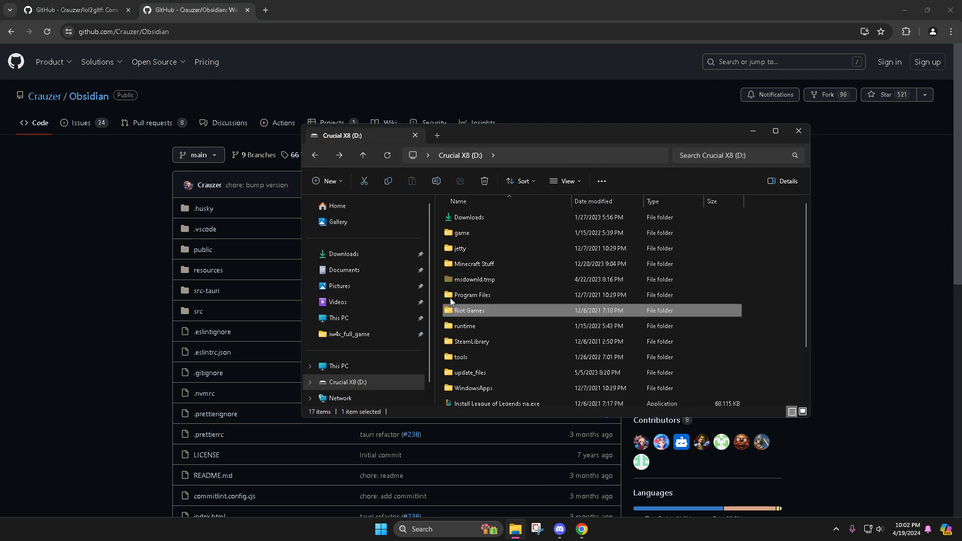
pyautogui.doubleClick(479, 311)
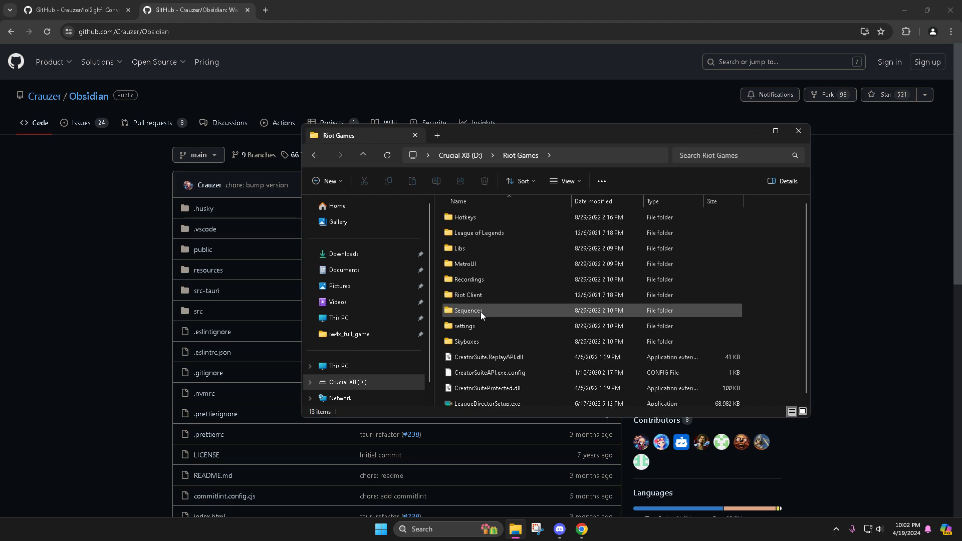
pyautogui.doubleClick(499, 234)
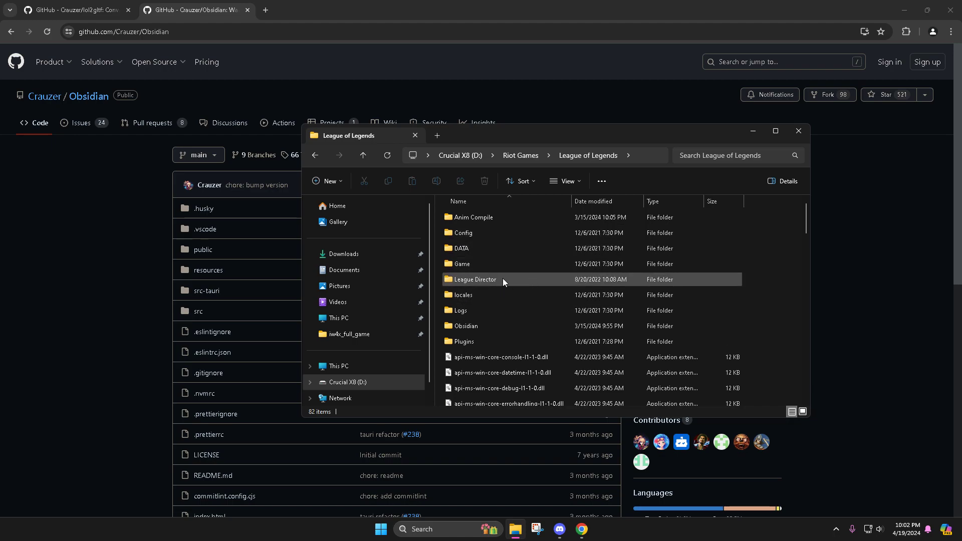
pyautogui.moveTo(503, 280)
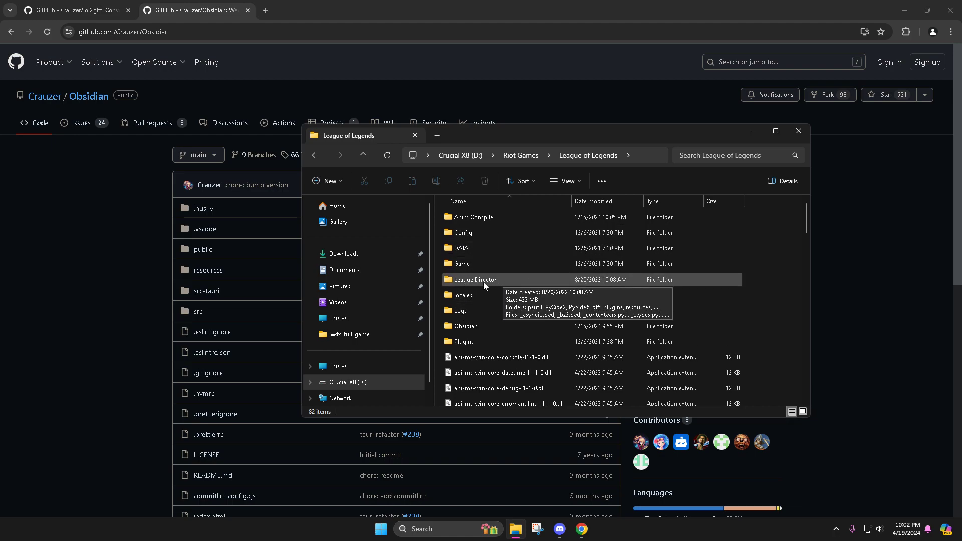
pyautogui.doubleClick(486, 326)
pyautogui.doubleClick(499, 325)
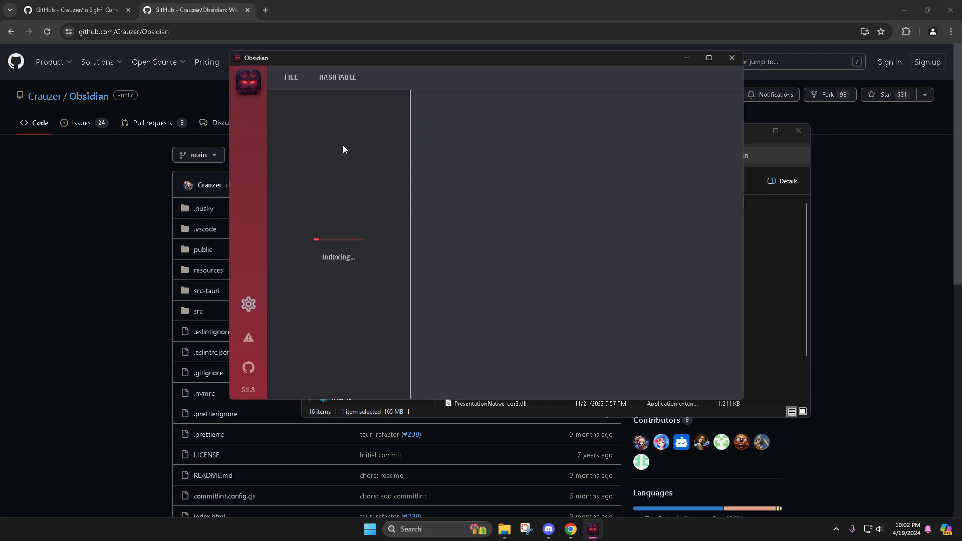
# Open Ashe.wad.client from Game\DATA\FINAL\Champions through FILE > Open
pyautogui.click(293, 84)
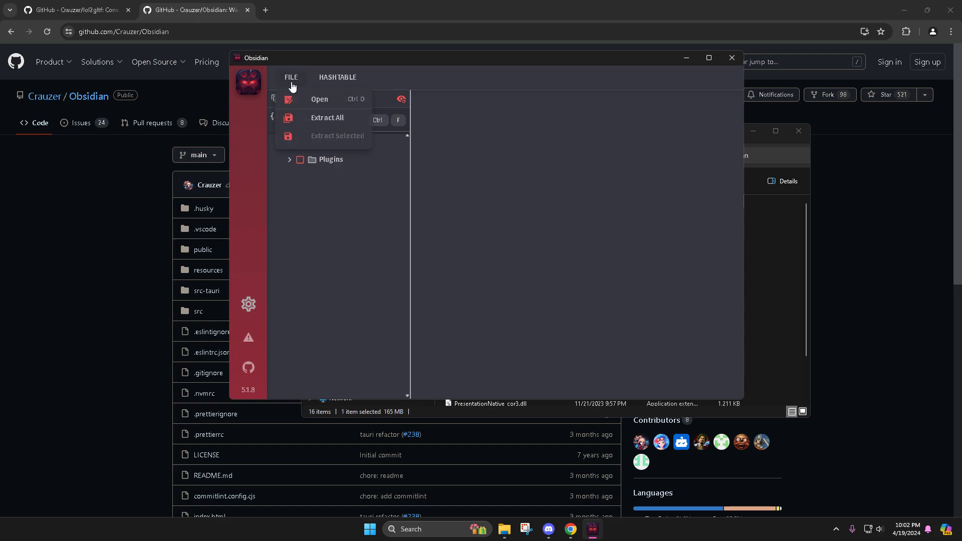
pyautogui.click(304, 102)
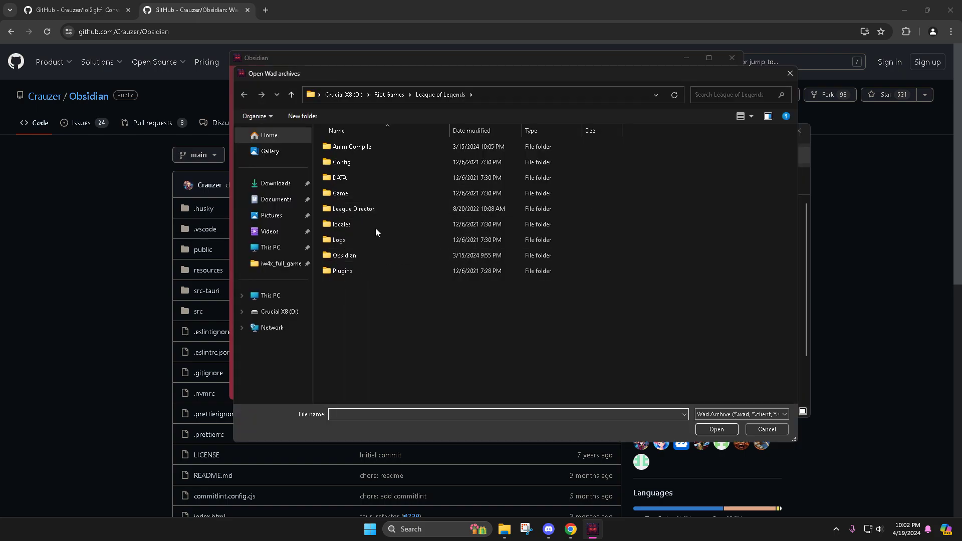
pyautogui.doubleClick(363, 179)
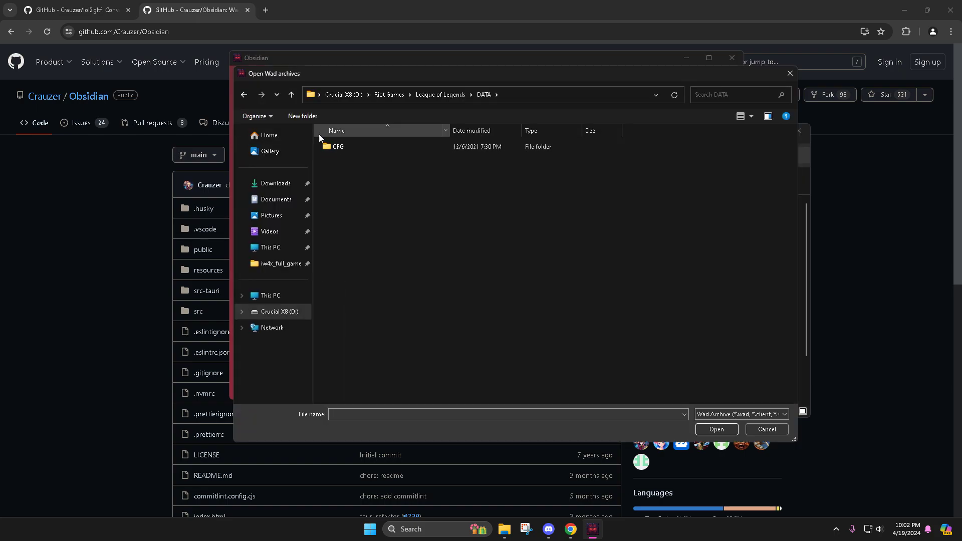
pyautogui.click(244, 94)
pyautogui.doubleClick(366, 190)
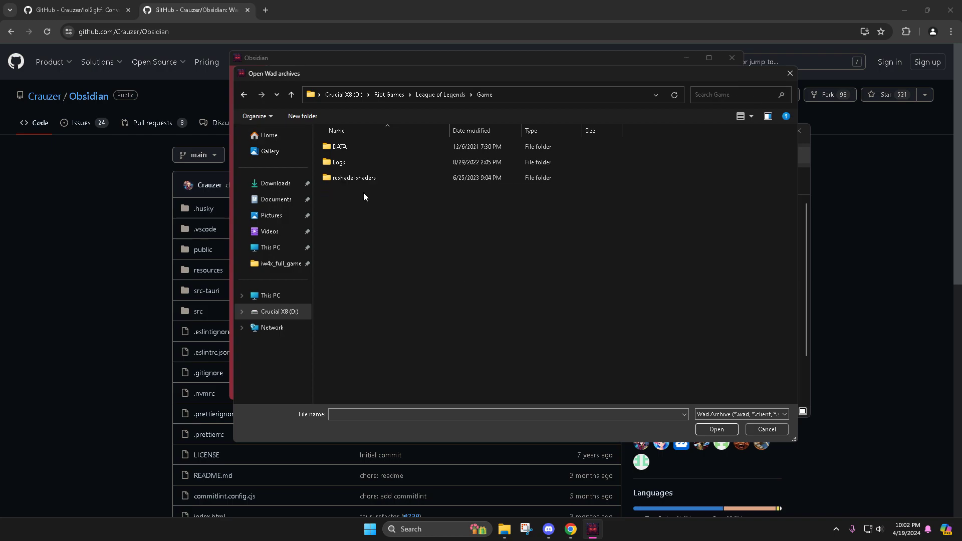
pyautogui.doubleClick(347, 149)
pyautogui.doubleClick(341, 160)
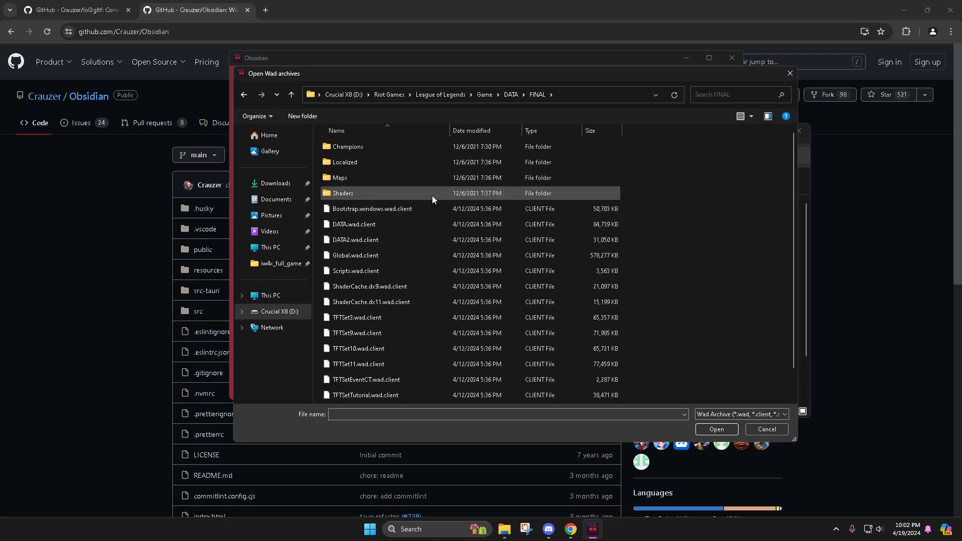
pyautogui.doubleClick(379, 147)
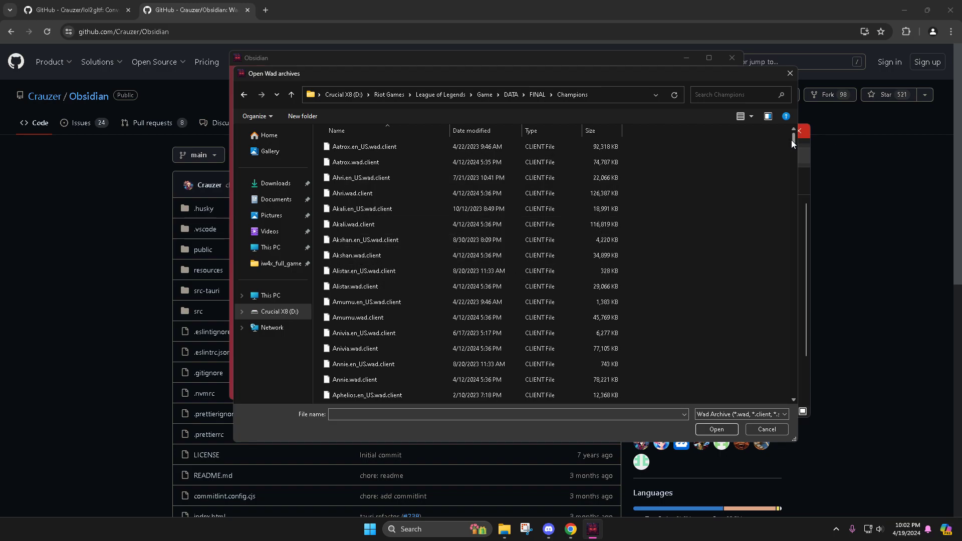
pyautogui.moveTo(792, 139)
pyautogui.mouseDown()
pyautogui.moveTo(789, 354)
pyautogui.moveTo(779, 127)
pyautogui.mouseUp()
pyautogui.scroll(-5, 444, 297)
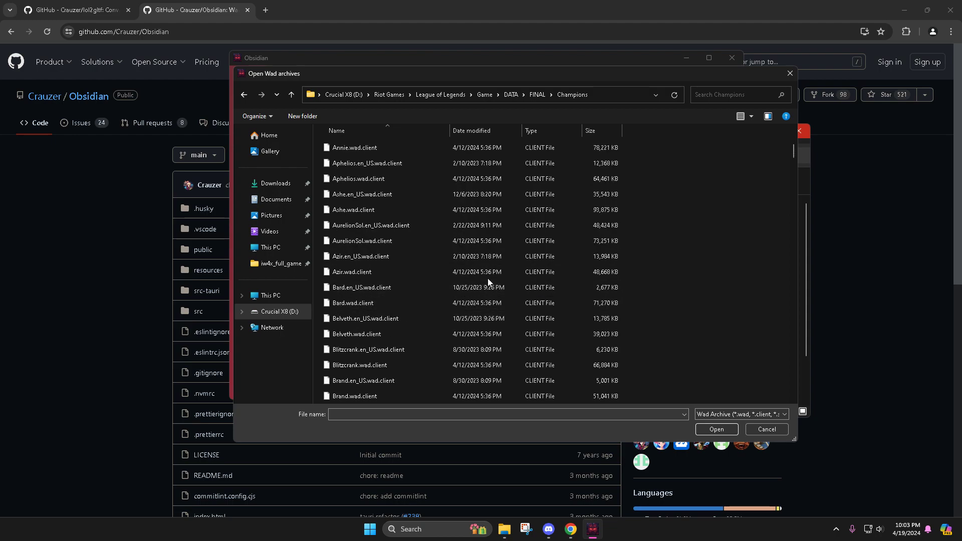
pyautogui.click(417, 208)
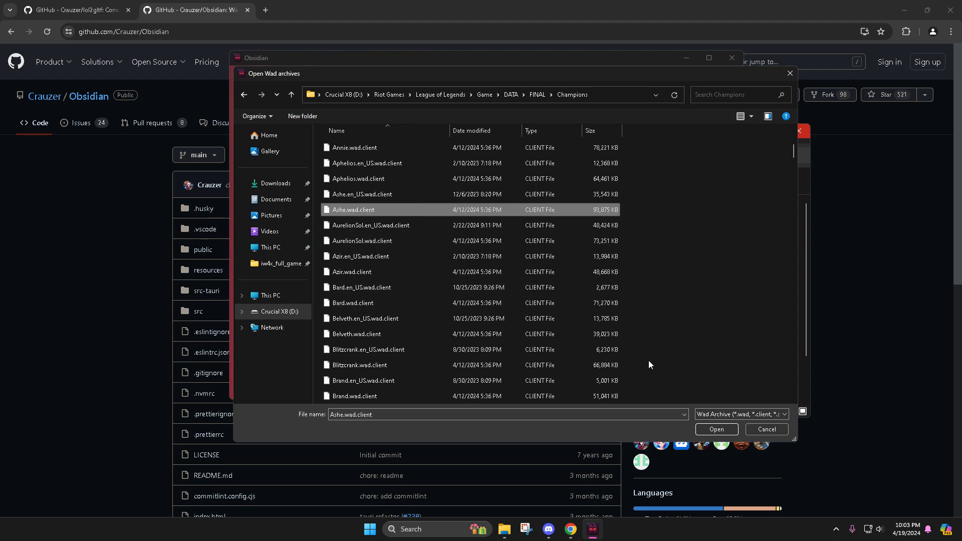
pyautogui.click(714, 429)
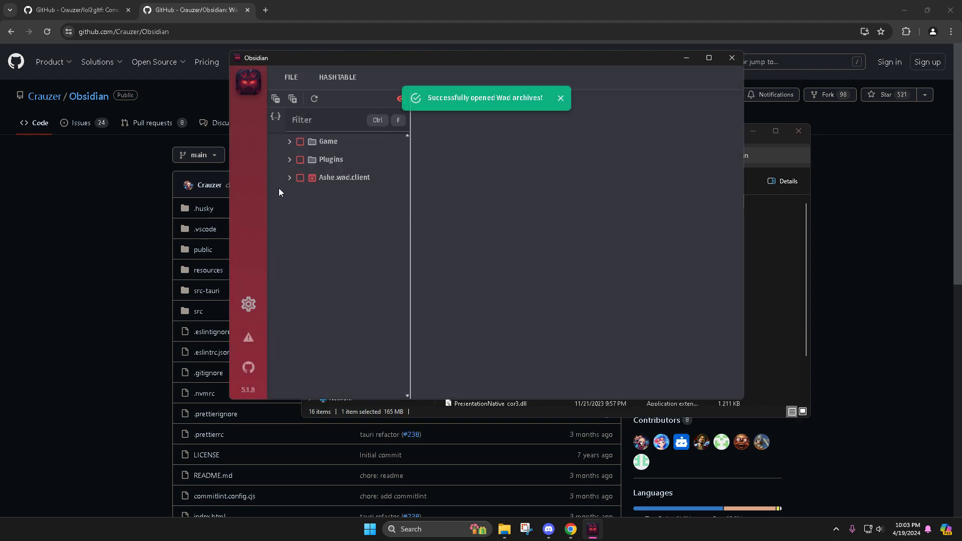
# Dismiss the notification, enable file previews, and expand Ashe.wad.client > assets > characters
pyautogui.click(560, 99)
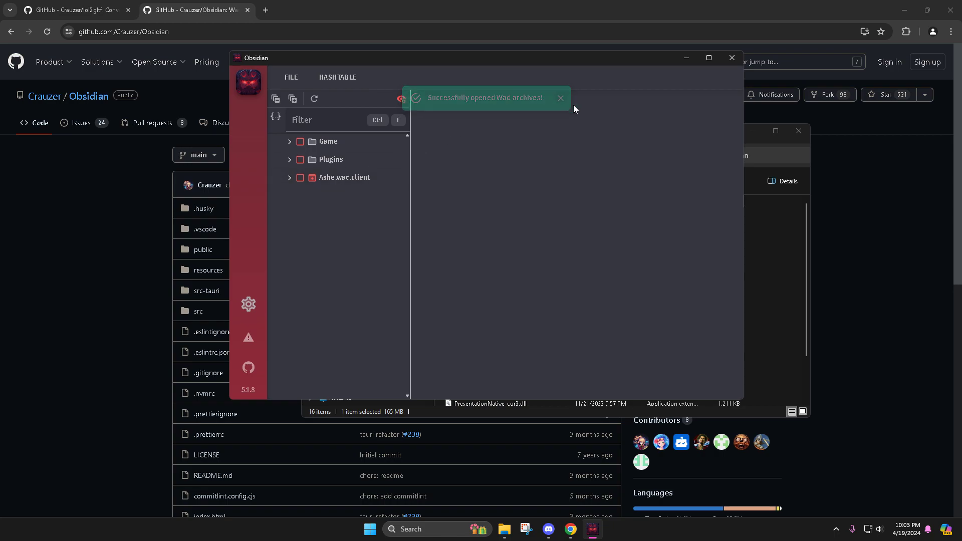
pyautogui.click(401, 99)
pyautogui.click(290, 179)
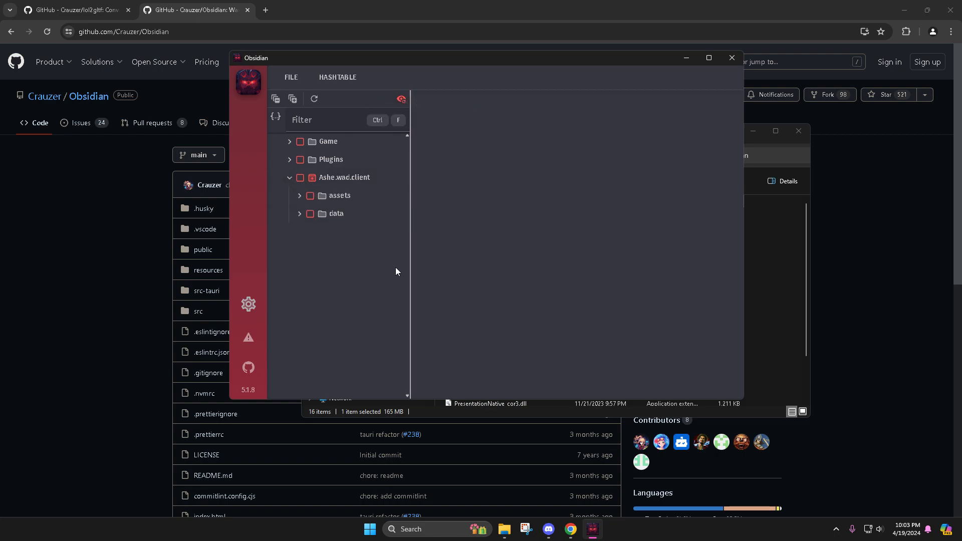
pyautogui.click(289, 178)
pyautogui.click(290, 178)
pyautogui.click(300, 195)
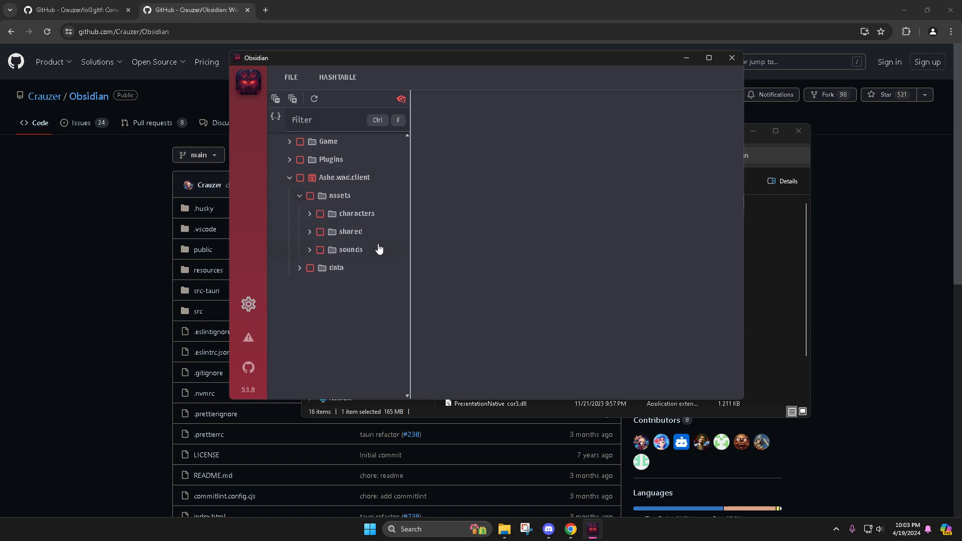
pyautogui.click(310, 213)
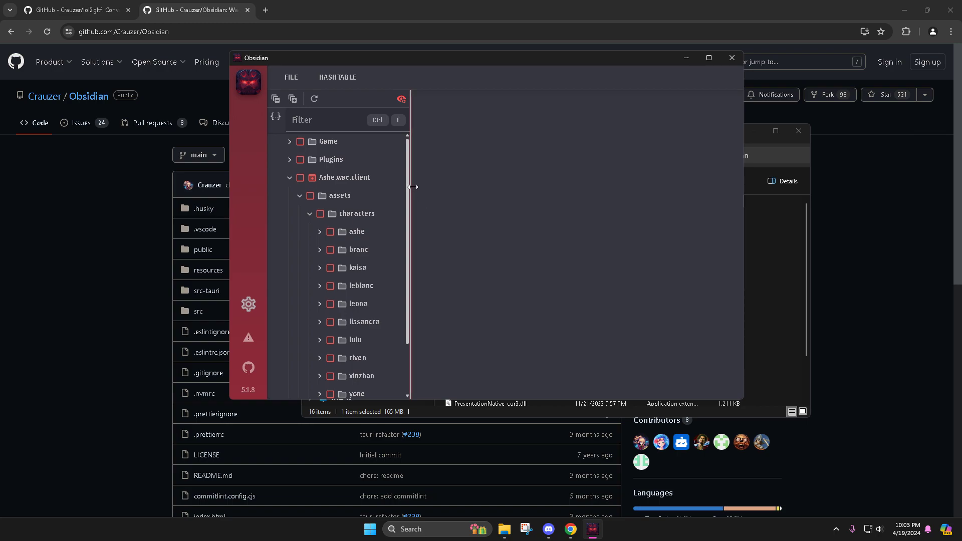
# Expand ashe > skins > skin65 and preview asheloadscreen_65.dds
pyautogui.moveTo(413, 187); pyautogui.dragTo(422, 260)
pyautogui.scroll(1, 350, 248)
pyautogui.click(319, 209)
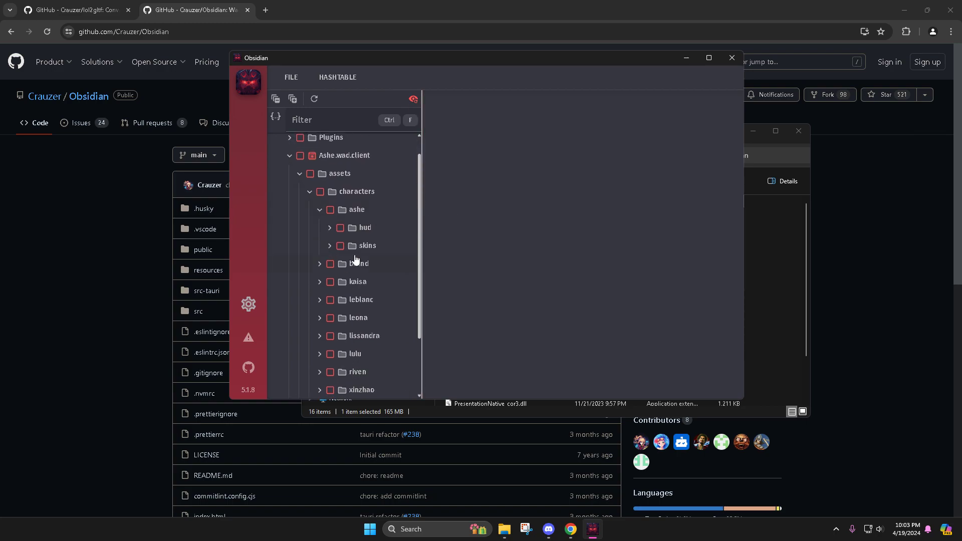
pyautogui.click(330, 246)
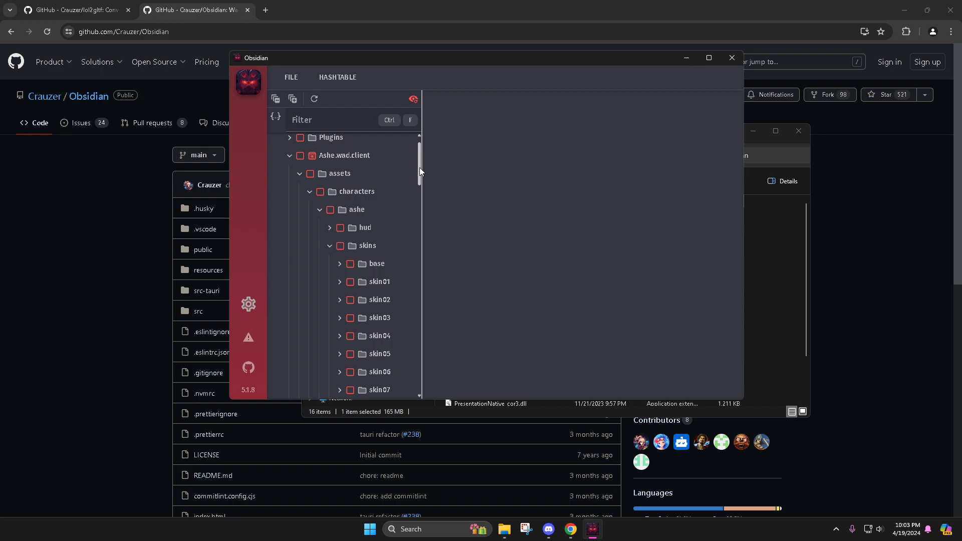
pyautogui.moveTo(419, 169); pyautogui.dragTo(420, 353)
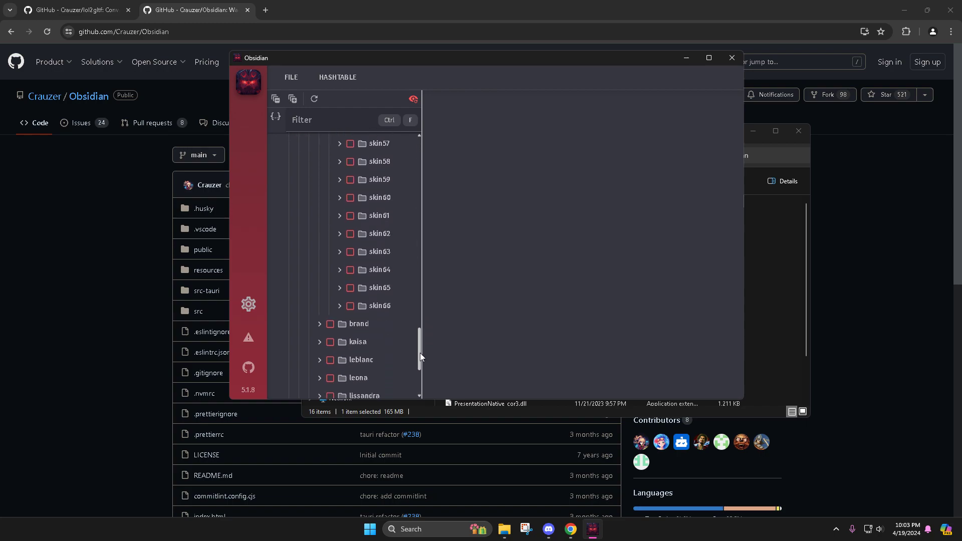
pyautogui.click(340, 287)
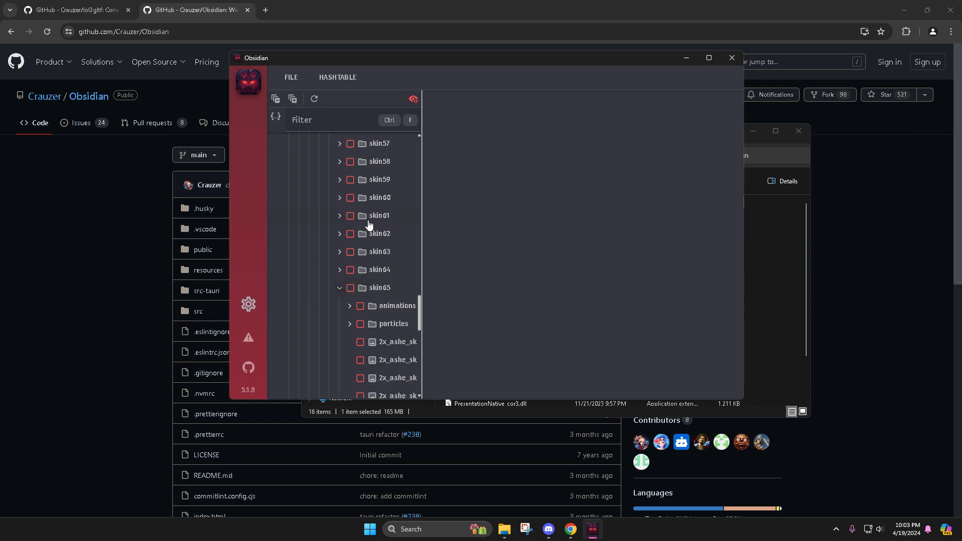
pyautogui.scroll(-2, 360, 250)
pyautogui.moveTo(423, 242); pyautogui.dragTo(468, 251)
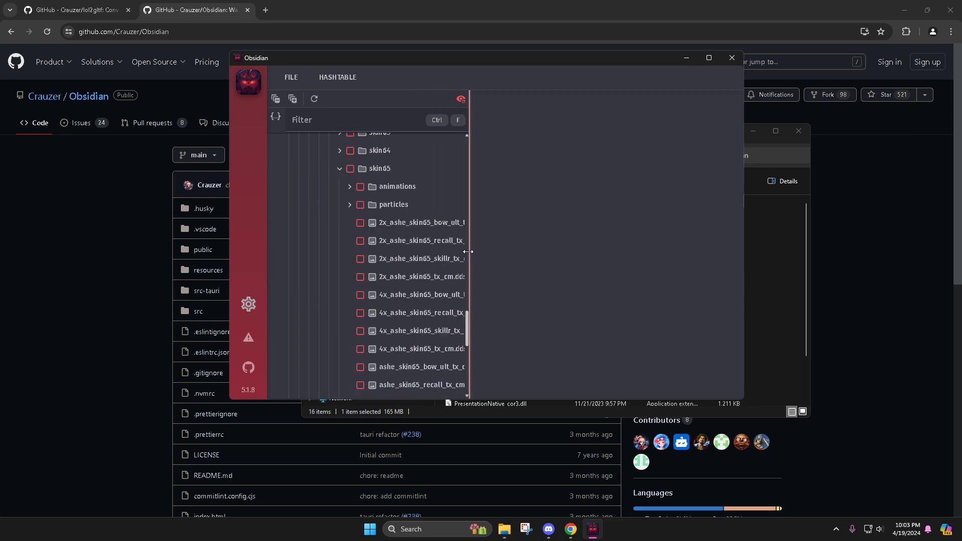
pyautogui.scroll(-3, 403, 261)
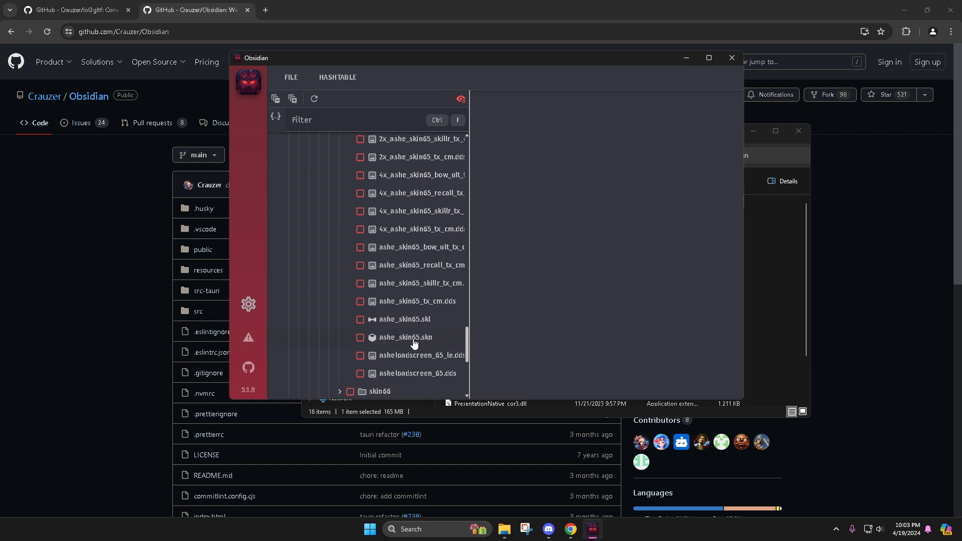
pyautogui.click(419, 377)
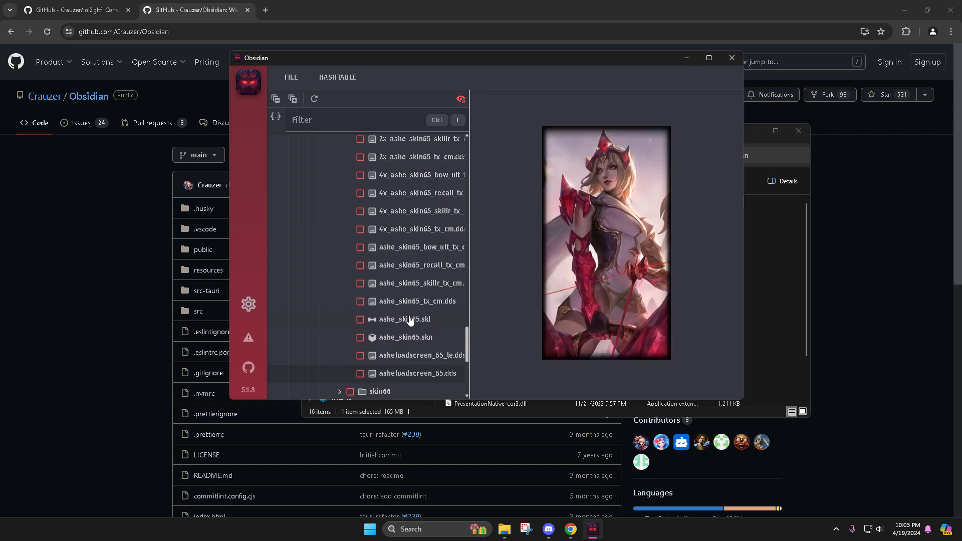
# Collapse skin65, then briefly expand and collapse skin29 while browsing the skins
pyautogui.scroll(5, 407, 306)
pyautogui.scroll(-4, 405, 298)
pyautogui.scroll(-3, 434, 328)
pyautogui.scroll(8, 394, 288)
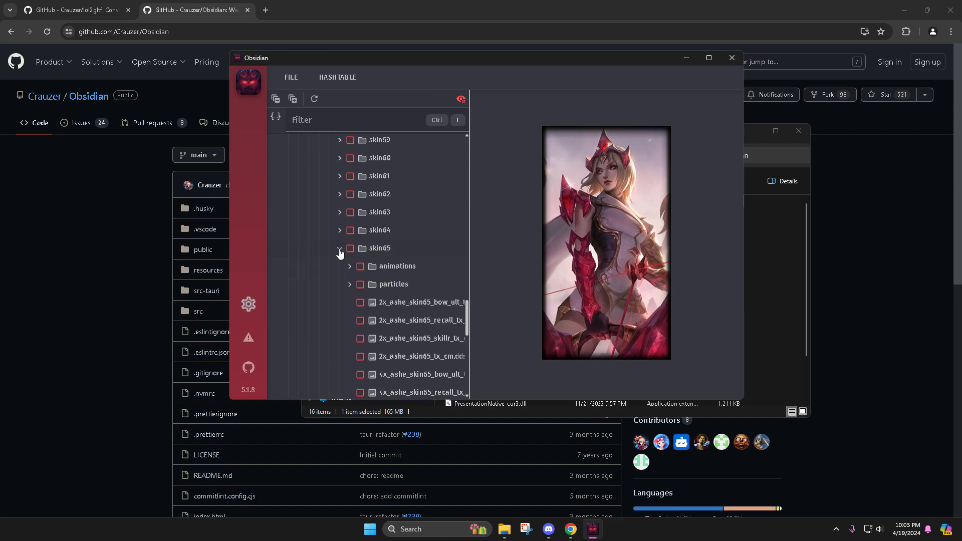
pyautogui.click(340, 253)
pyautogui.scroll(10, 429, 272)
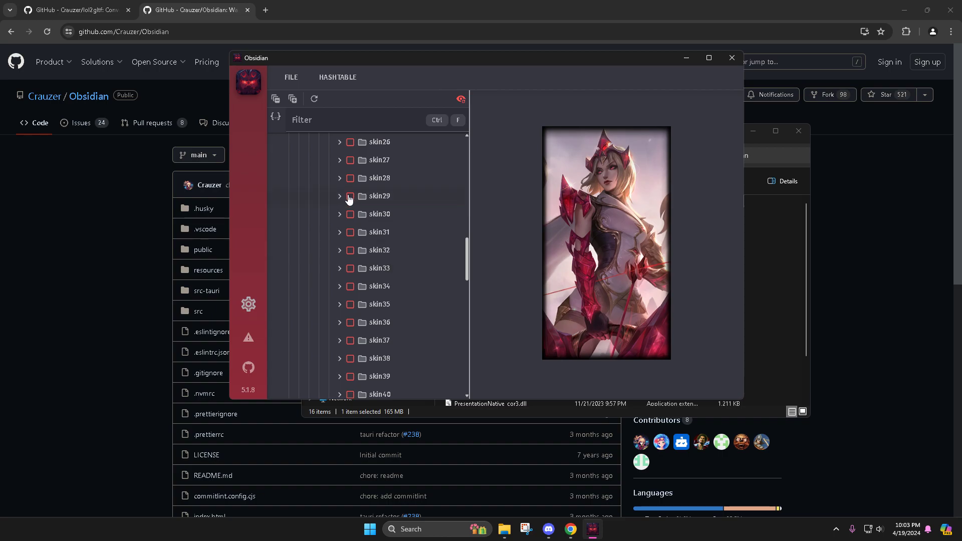
pyautogui.click(344, 197)
pyautogui.scroll(-2, 435, 272)
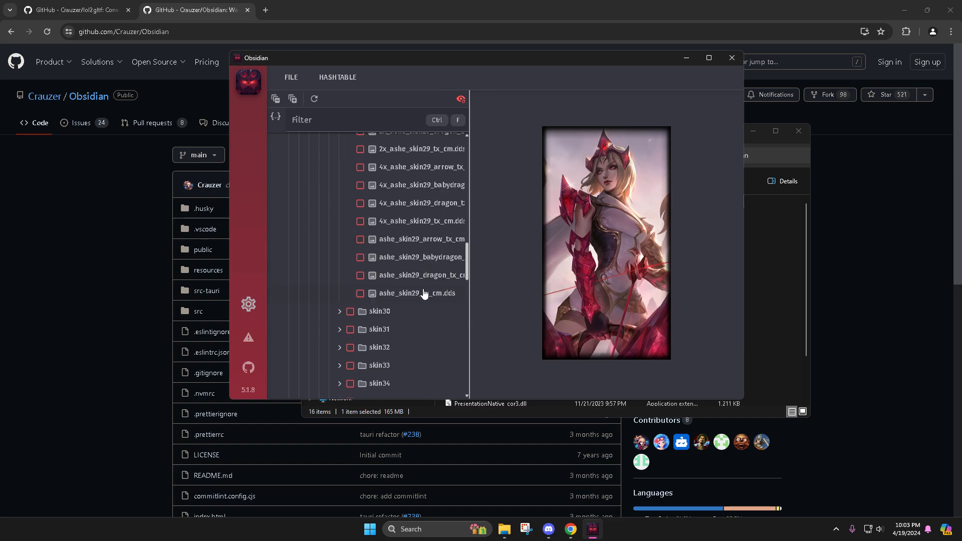
pyautogui.scroll(4, 406, 281)
pyautogui.click(340, 276)
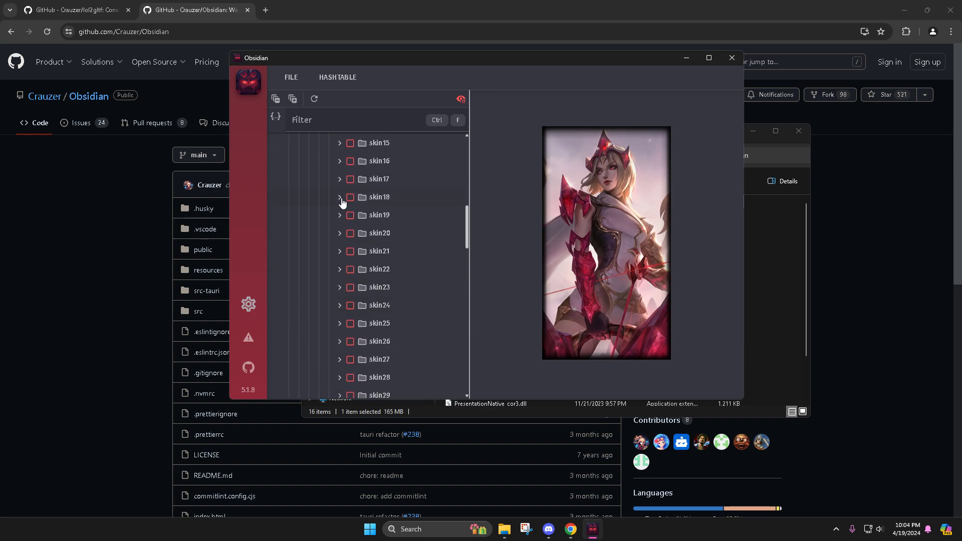
# Peek inside the skin18 and skin08 folders, collapsing each afterwards
pyautogui.click(340, 199)
pyautogui.scroll(-3, 466, 231)
pyautogui.scroll(4, 390, 284)
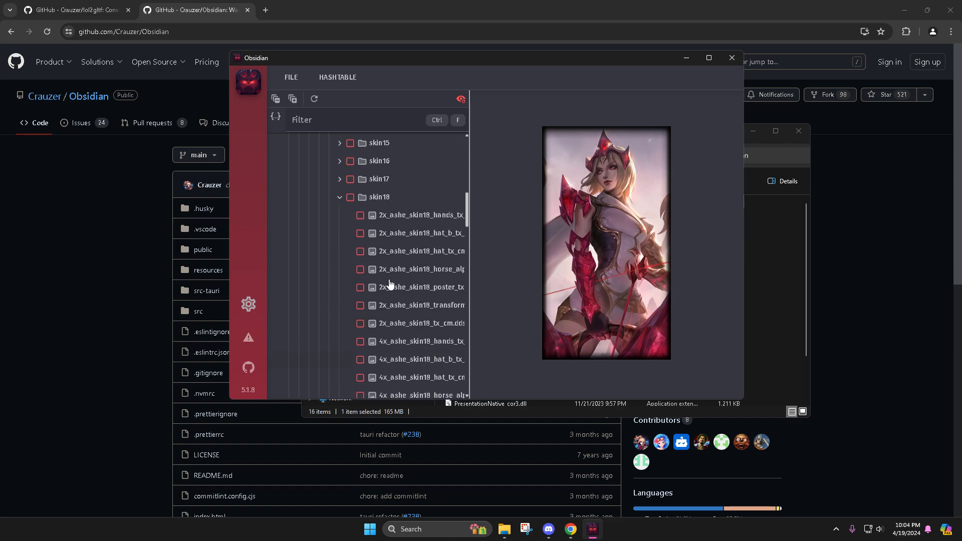
pyautogui.click(338, 201)
pyautogui.scroll(3, 381, 241)
pyautogui.click(340, 179)
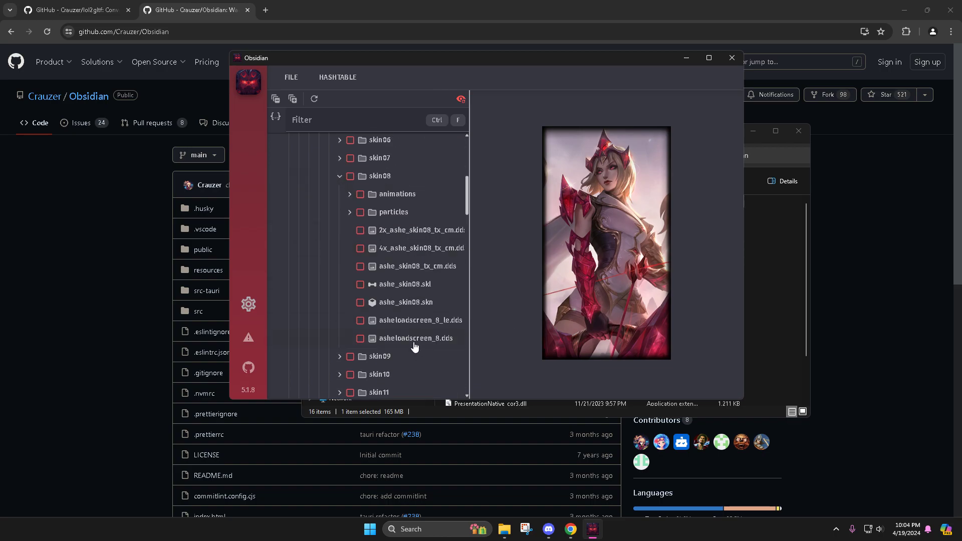
pyautogui.moveTo(415, 323)
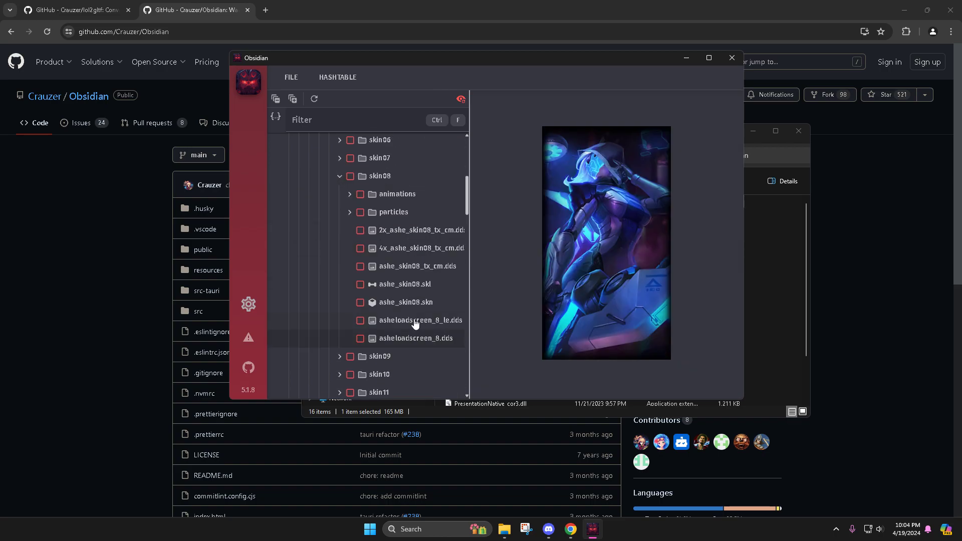
pyautogui.click(340, 176)
pyautogui.scroll(-5, 387, 252)
pyautogui.scroll(-10, 388, 252)
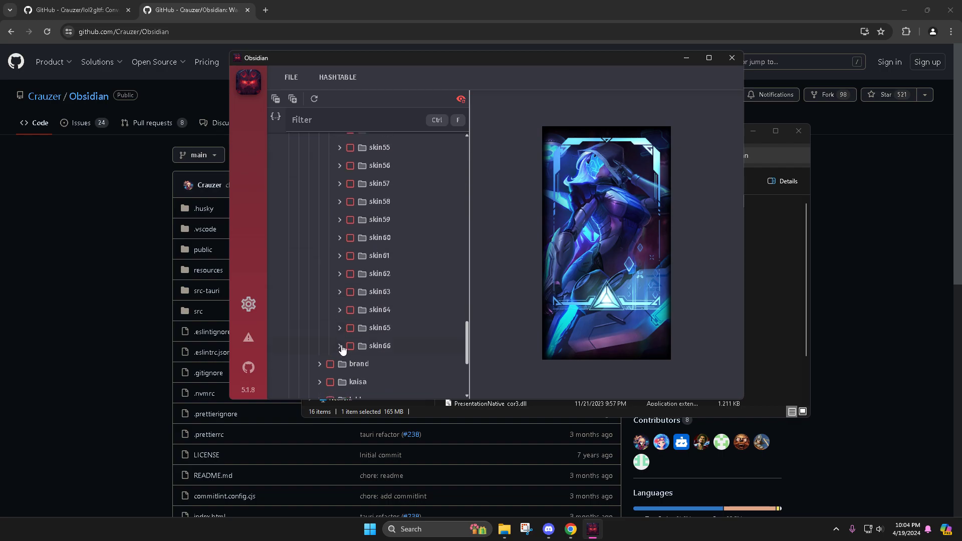
# Tick the skin65 folder and use Extract Selected to export it into Videos
pyautogui.click(340, 327)
pyautogui.scroll(-3, 451, 315)
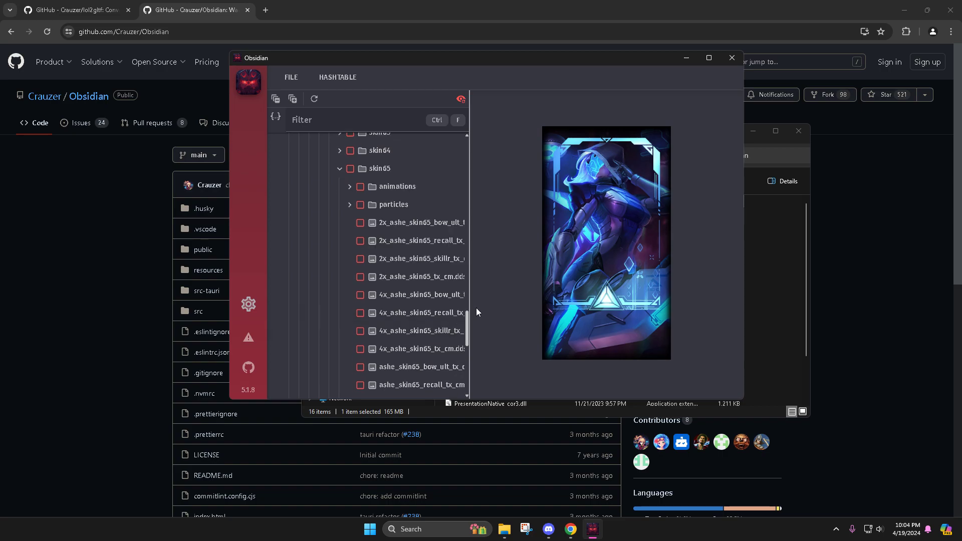
pyautogui.click(351, 169)
pyautogui.scroll(-2, 401, 185)
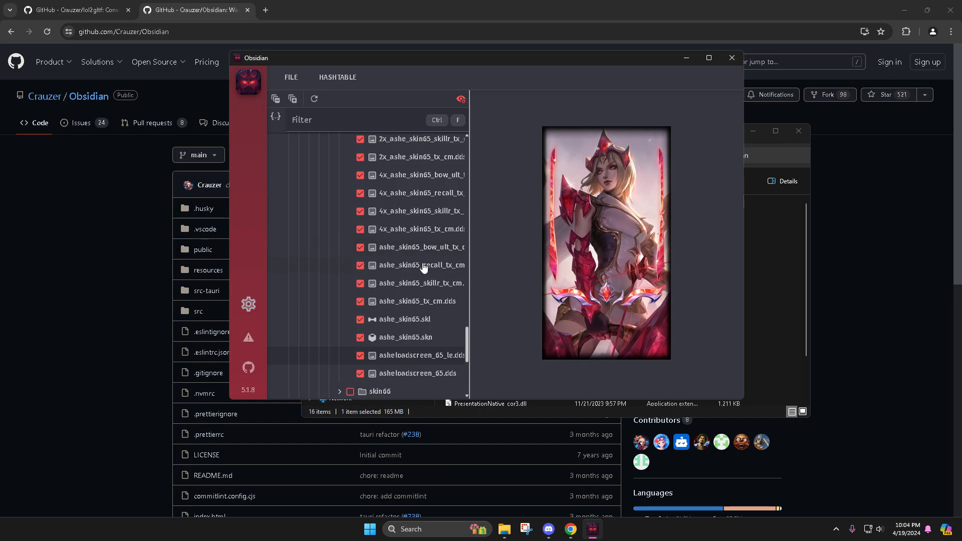
pyautogui.scroll(3, 410, 290)
pyautogui.click(287, 78)
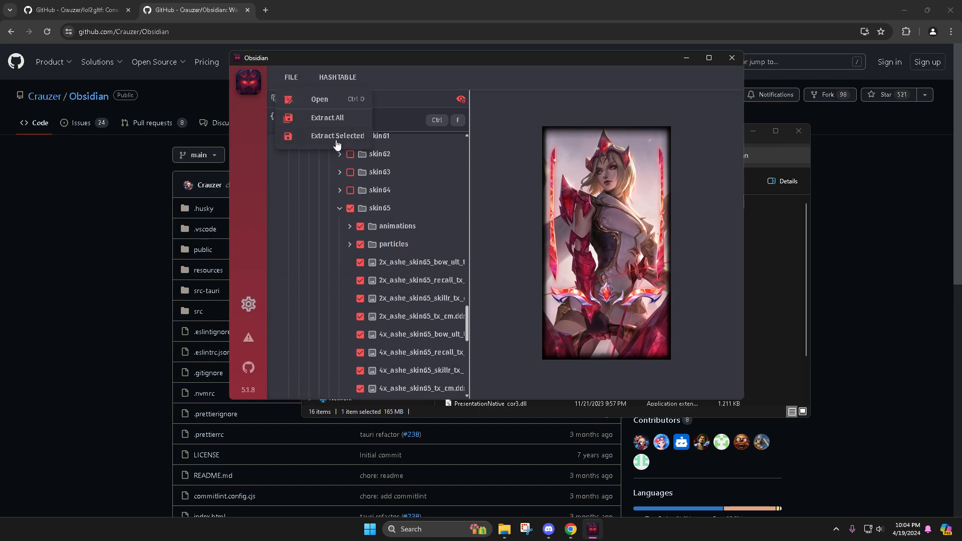
pyautogui.click(337, 144)
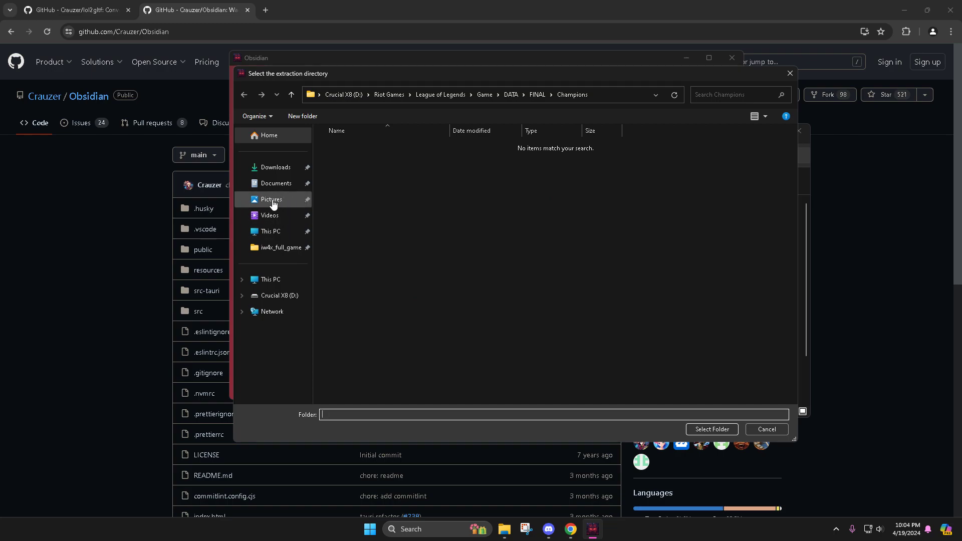
pyautogui.click(270, 215)
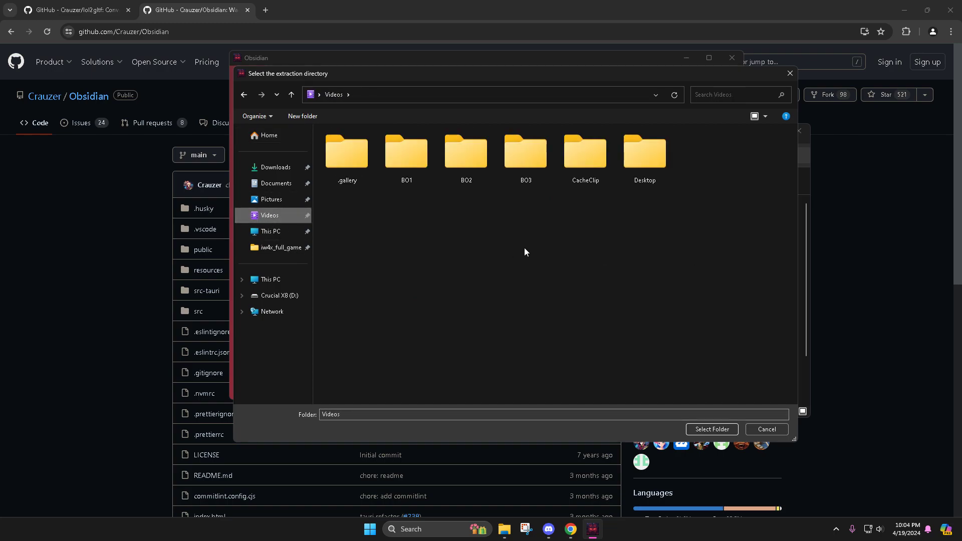
pyautogui.click(712, 429)
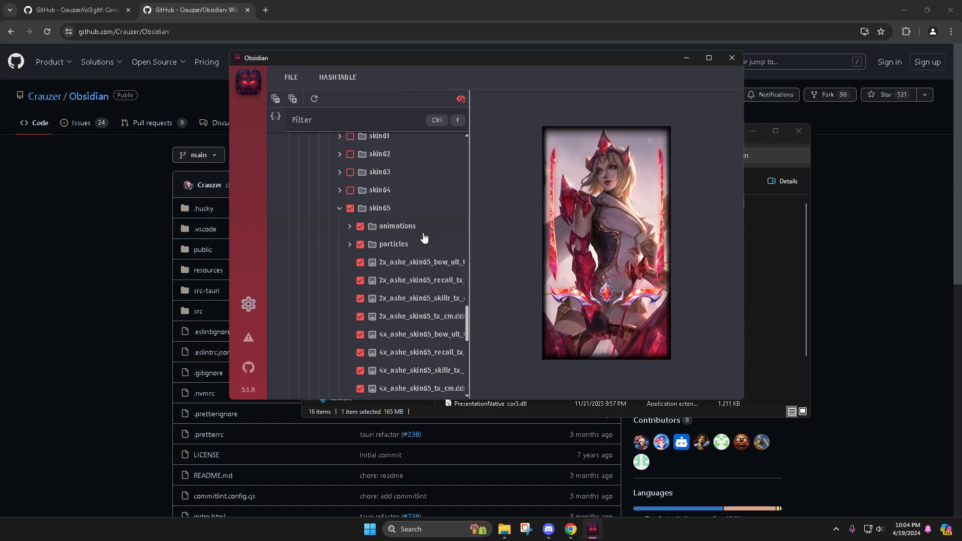
# Check skin65's animations folder, then collapse skin65 and scroll up to the base skin
pyautogui.click(350, 226)
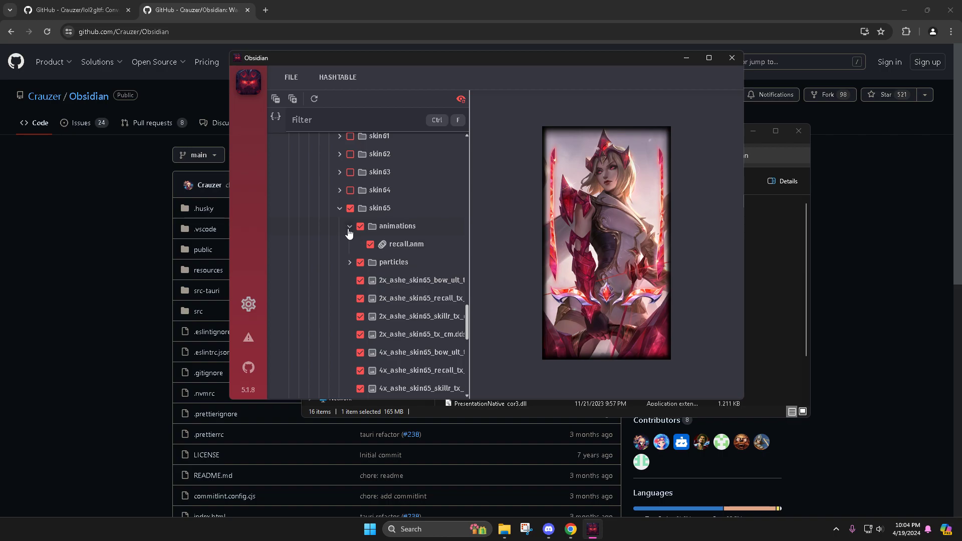
pyautogui.click(349, 227)
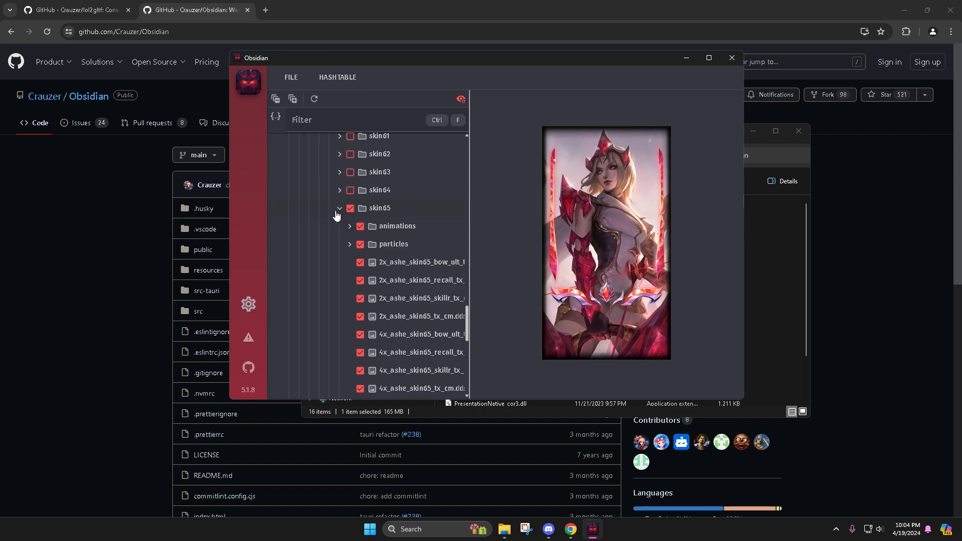
pyautogui.click(336, 214)
pyautogui.scroll(2, 382, 282)
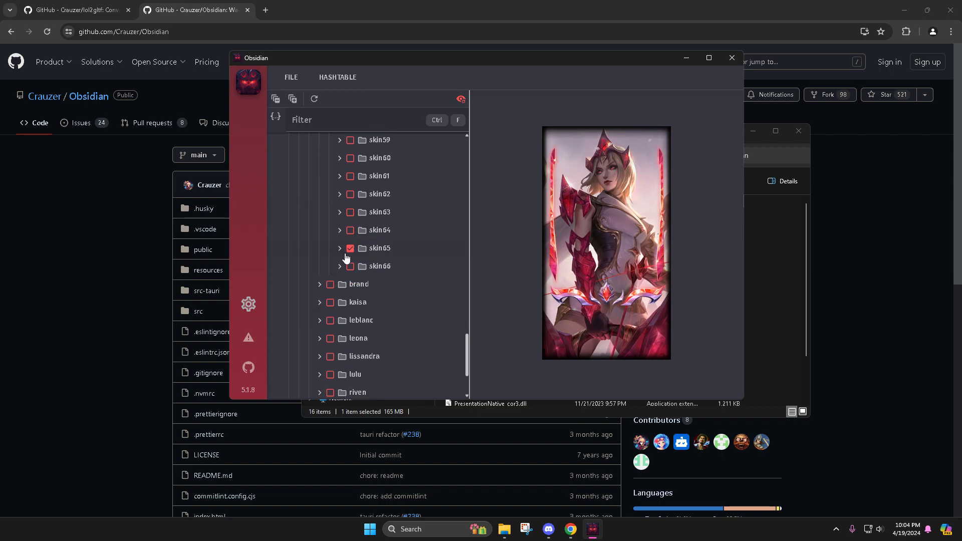
pyautogui.scroll(10, 399, 271)
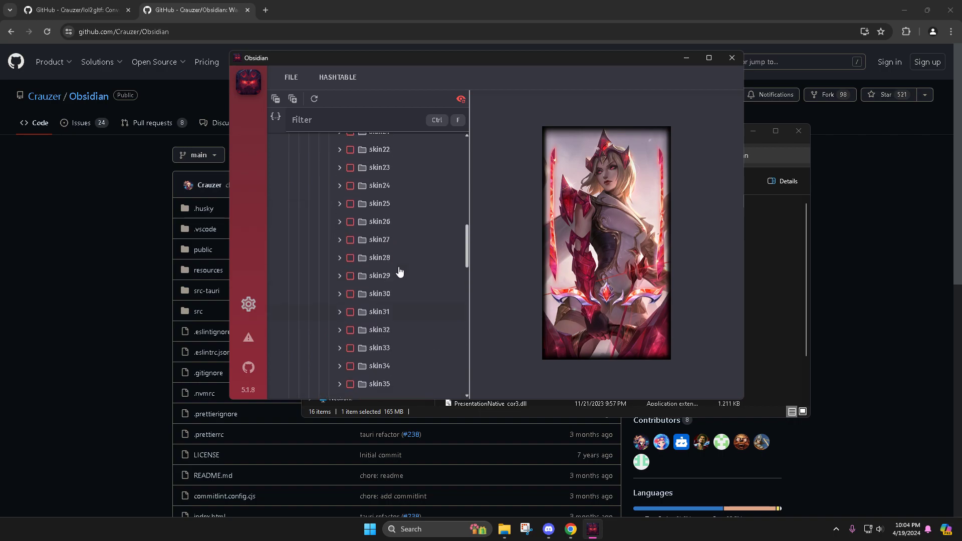
pyautogui.scroll(8, 400, 271)
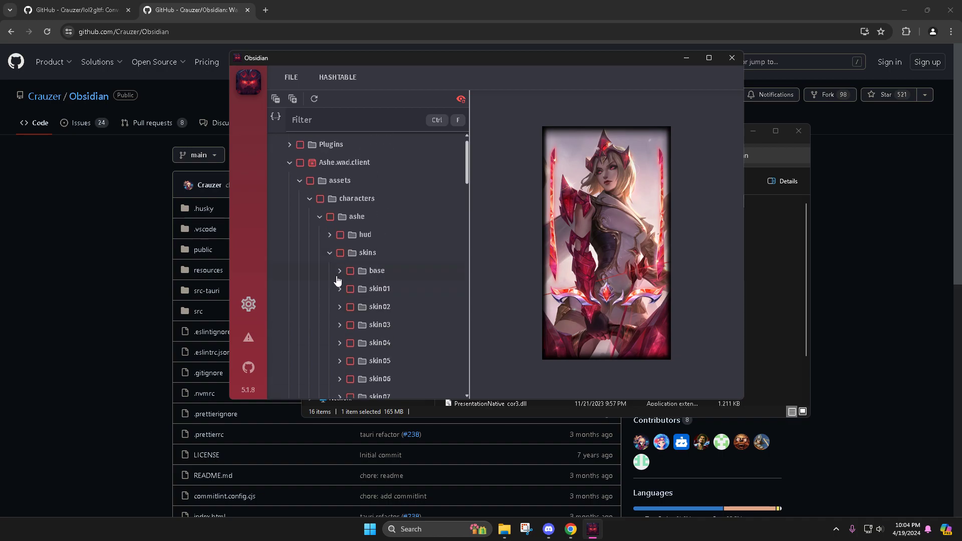
# Tick the base skin's animations folder and extract it into Videos
pyautogui.click(339, 270)
pyautogui.click(410, 291)
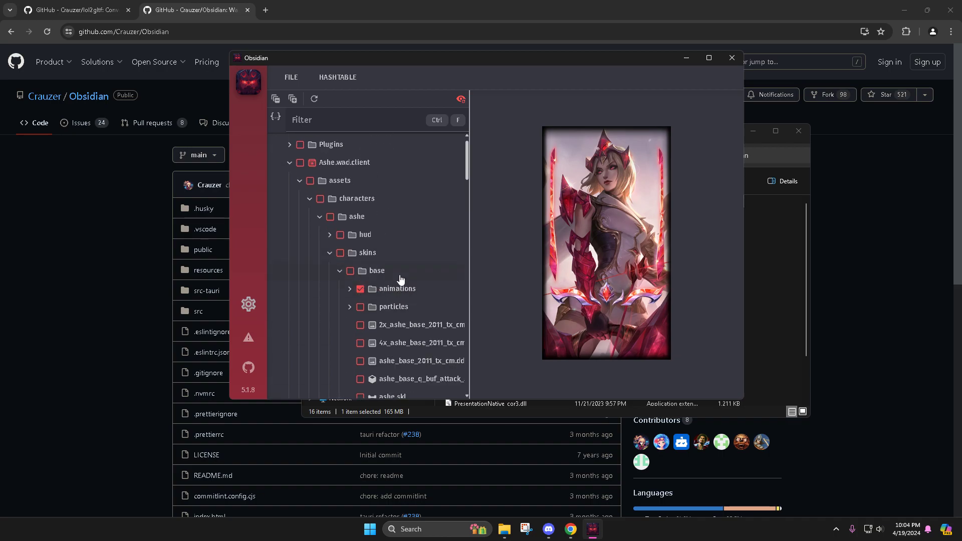
pyautogui.click(350, 290)
pyautogui.scroll(-1, 360, 239)
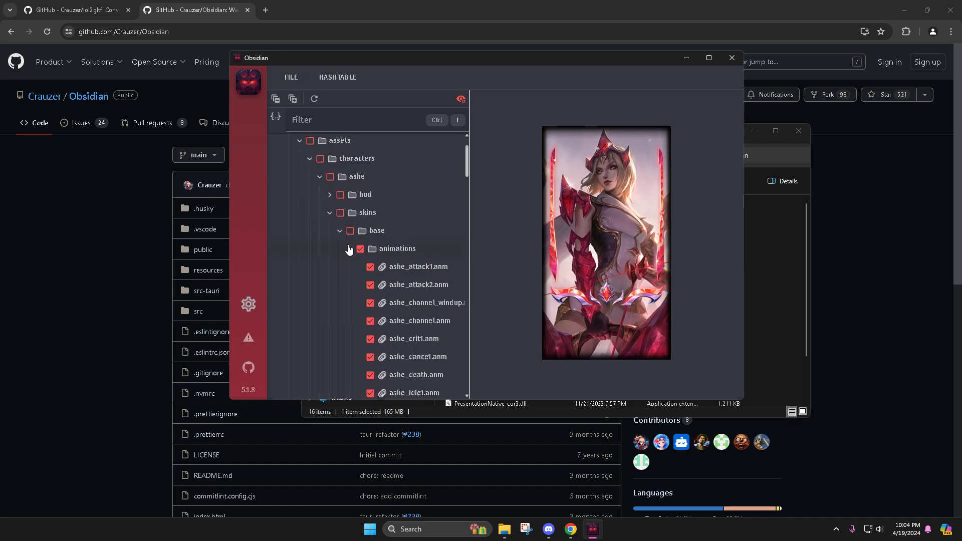
pyautogui.click(350, 249)
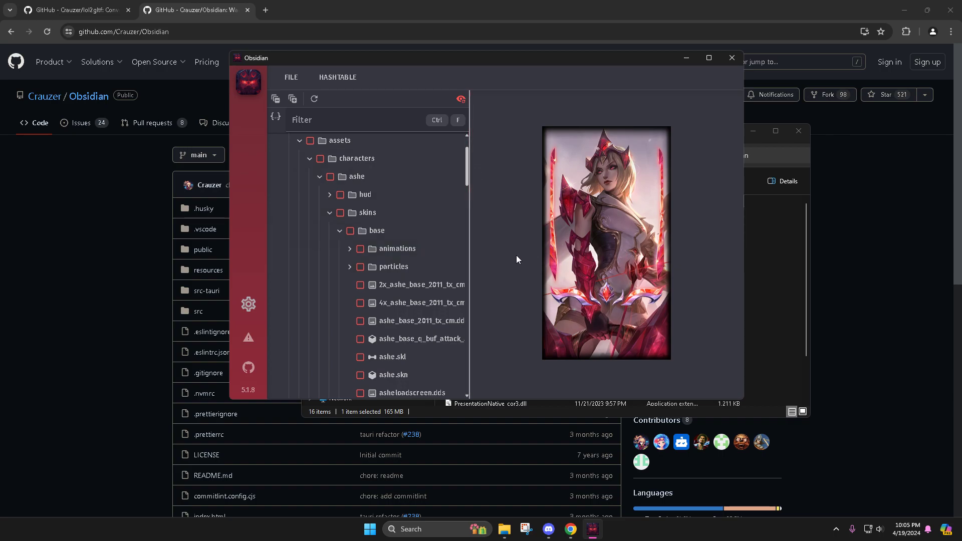
pyautogui.click(360, 249)
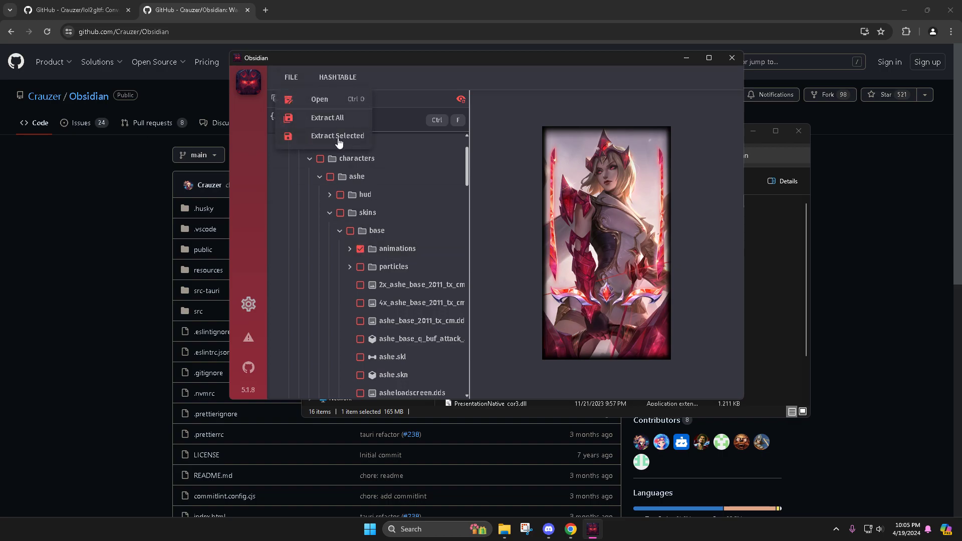
pyautogui.click(338, 135)
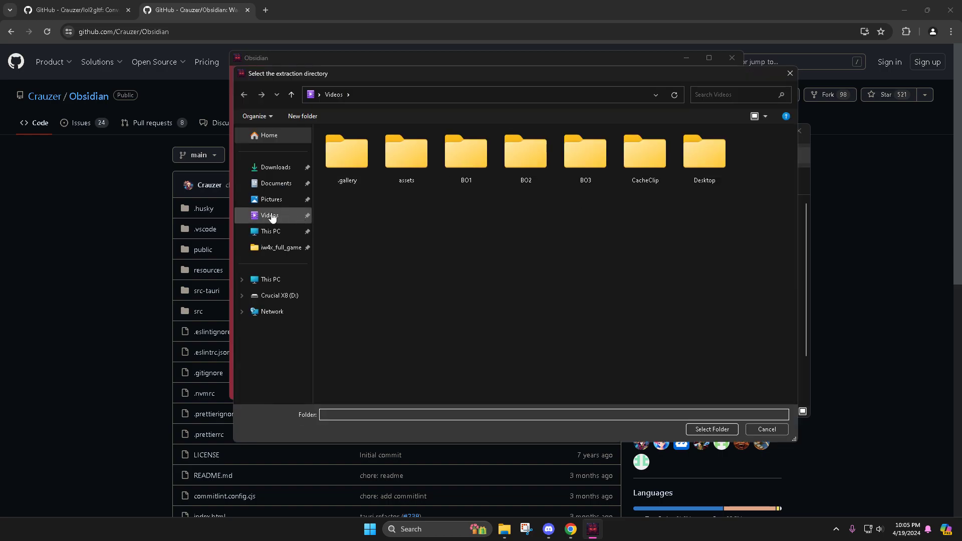
pyautogui.click(270, 215)
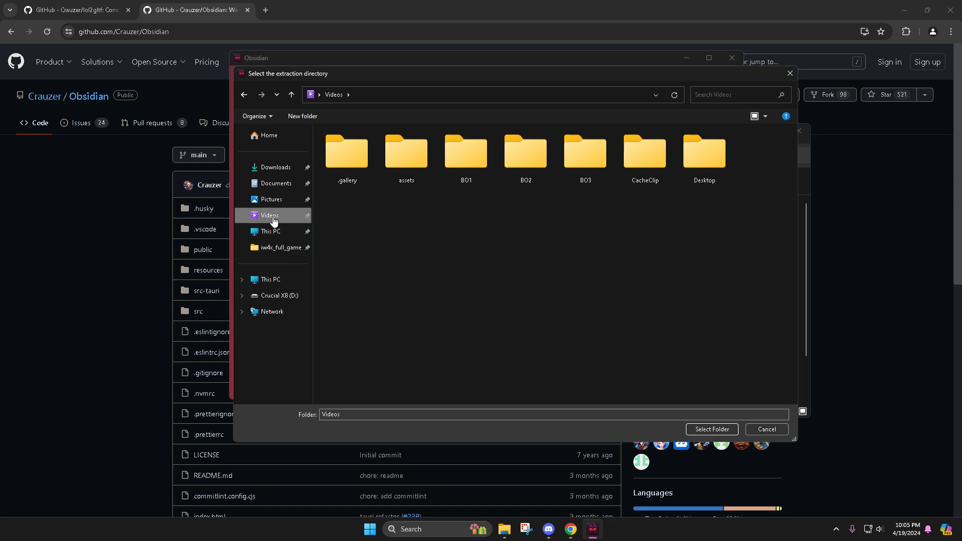
pyautogui.click(712, 430)
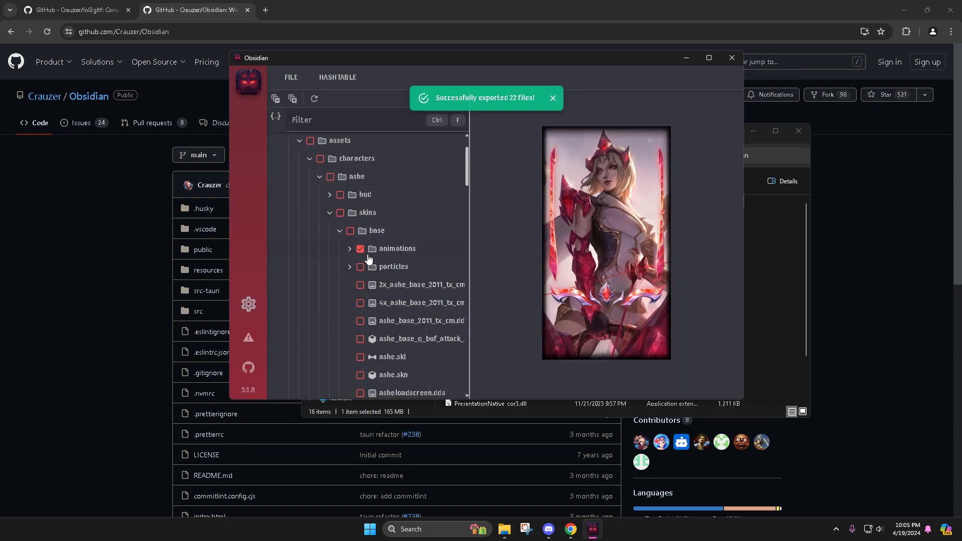
# Close Obsidian and open Videos\assets\characters\ashe\skins in File Explorer
pyautogui.click(730, 59)
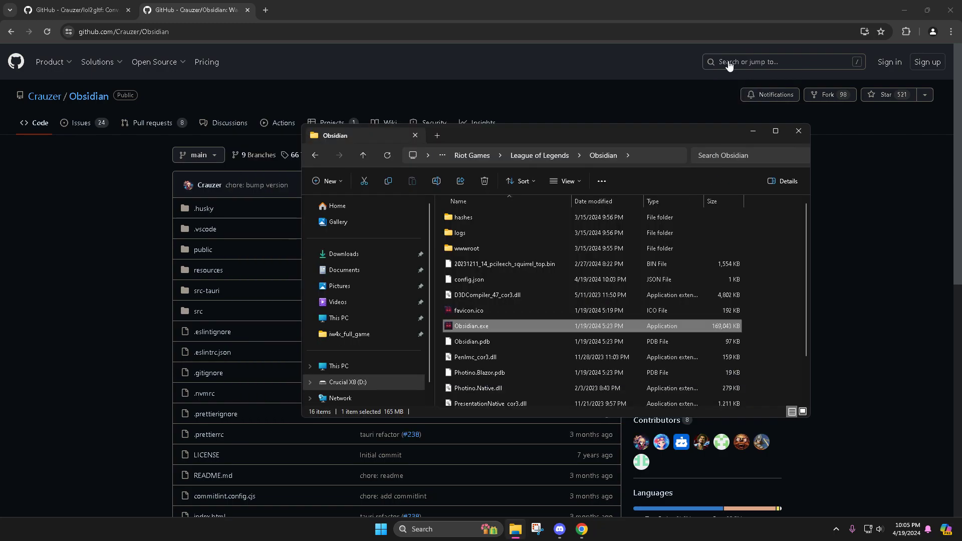
pyautogui.click(344, 302)
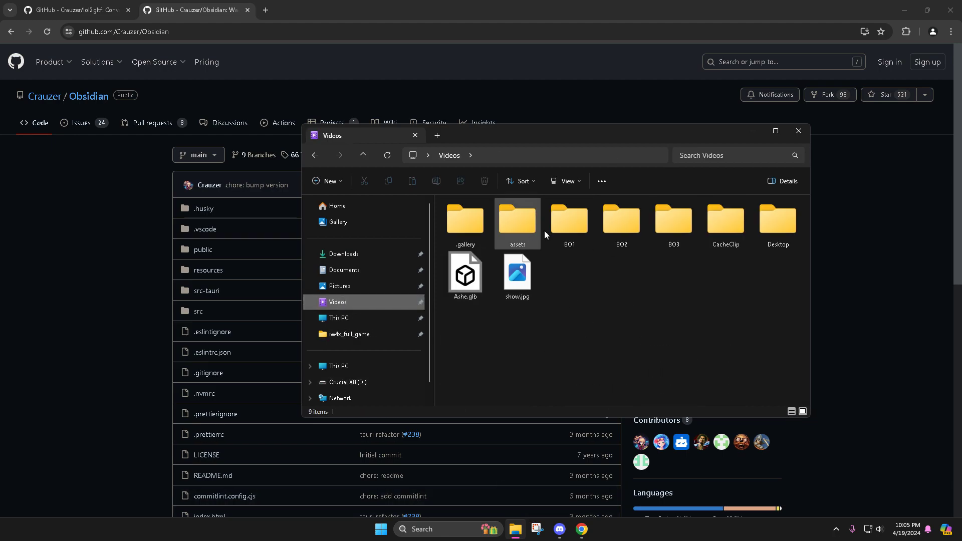
pyautogui.doubleClick(521, 216)
pyautogui.click(453, 220)
pyautogui.doubleClick(453, 222)
pyautogui.doubleClick(477, 223)
pyautogui.doubleClick(489, 248)
# Move base and skin65 up into Videos and delete the leftover characters folder
pyautogui.hotkey('ctrl', 'a')
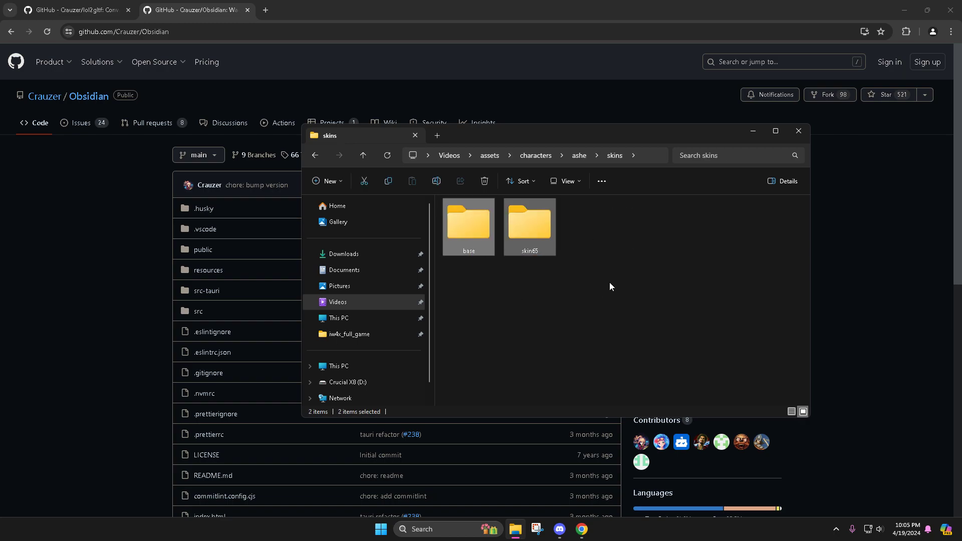
pyautogui.rightClick(461, 236)
pyautogui.click(473, 247)
pyautogui.click(359, 304)
pyautogui.rightClick(592, 353)
pyautogui.click(596, 342)
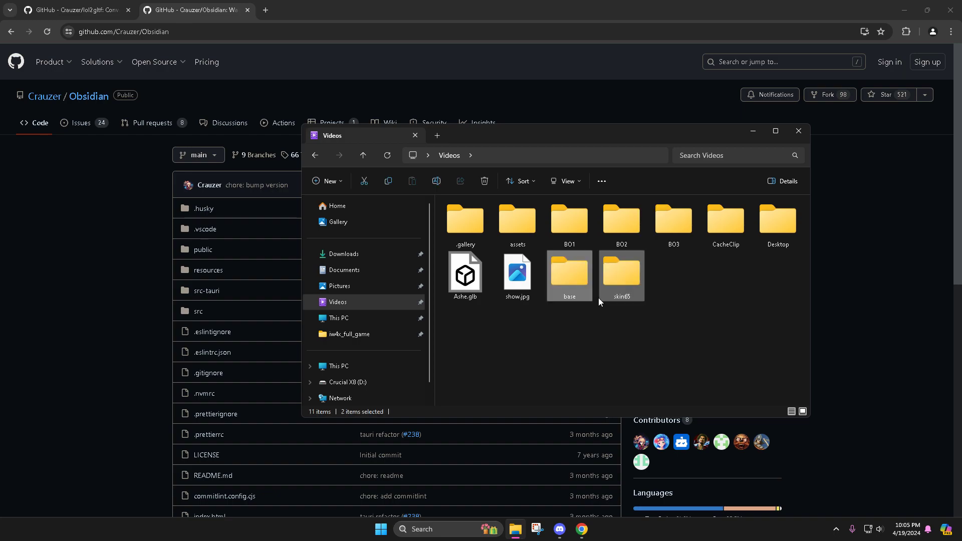
pyautogui.doubleClick(516, 224)
pyautogui.press('Delete')
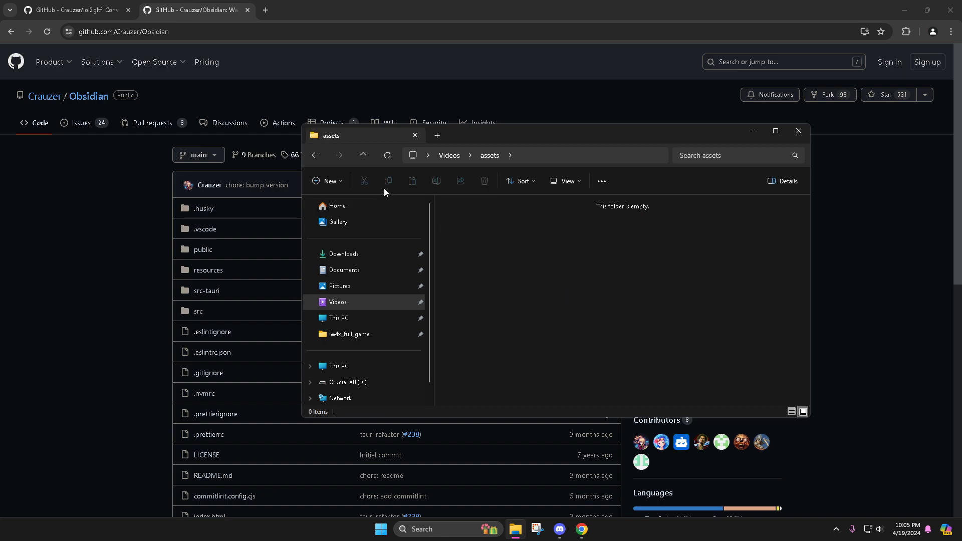
pyautogui.hotkey('alt', 'Left')
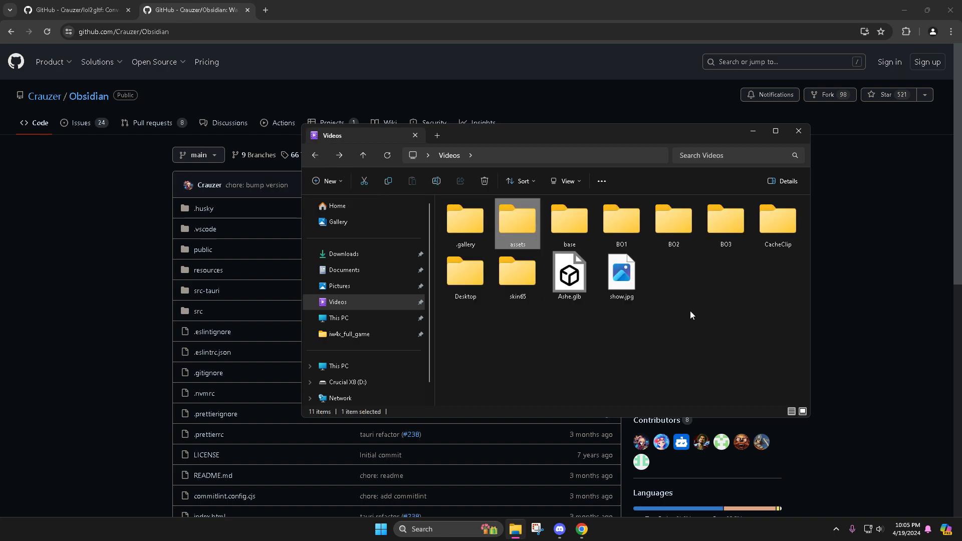
# Move the base and skin65 folders from Videos into the assets folder
pyautogui.click(568, 235)
pyautogui.keyDown('ctrl'); pyautogui.click(517, 279); pyautogui.keyUp('ctrl')
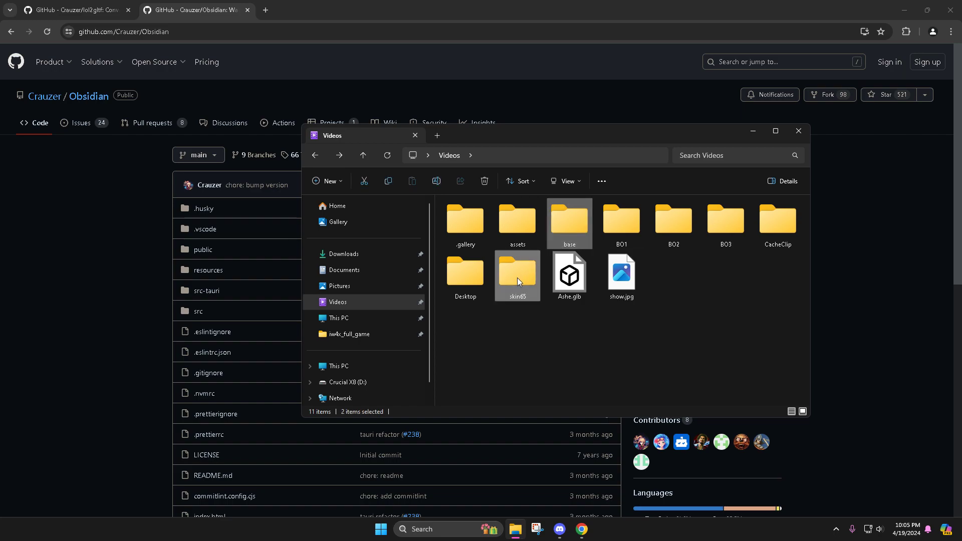
pyautogui.rightClick(568, 222)
pyautogui.click(579, 230)
pyautogui.doubleClick(522, 227)
pyautogui.rightClick(497, 296)
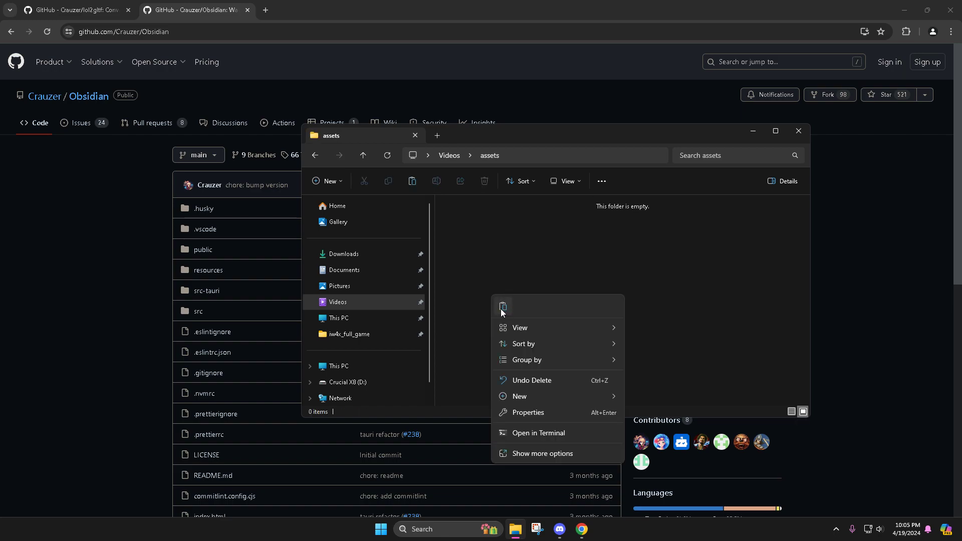
pyautogui.click(502, 307)
# Check the base animations .anm files, then open skin65 with the window maximized
pyautogui.click(494, 238)
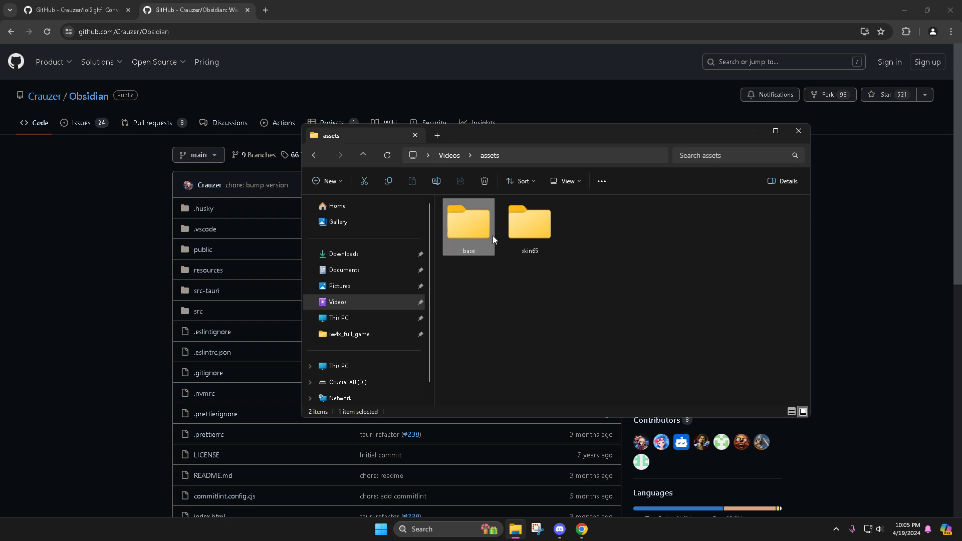
pyautogui.doubleClick(492, 236)
pyautogui.doubleClick(480, 230)
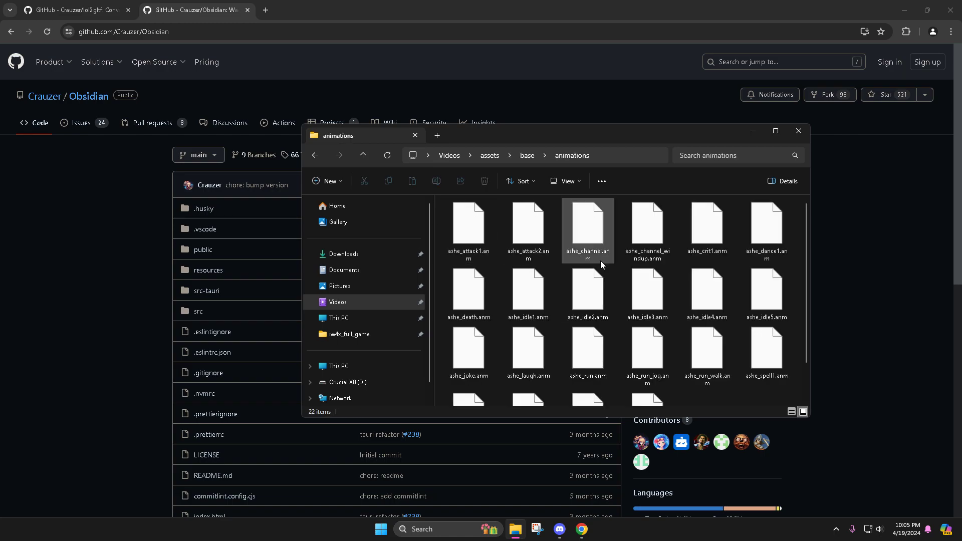
pyautogui.click(314, 155)
pyautogui.click(315, 156)
pyautogui.doubleClick(531, 228)
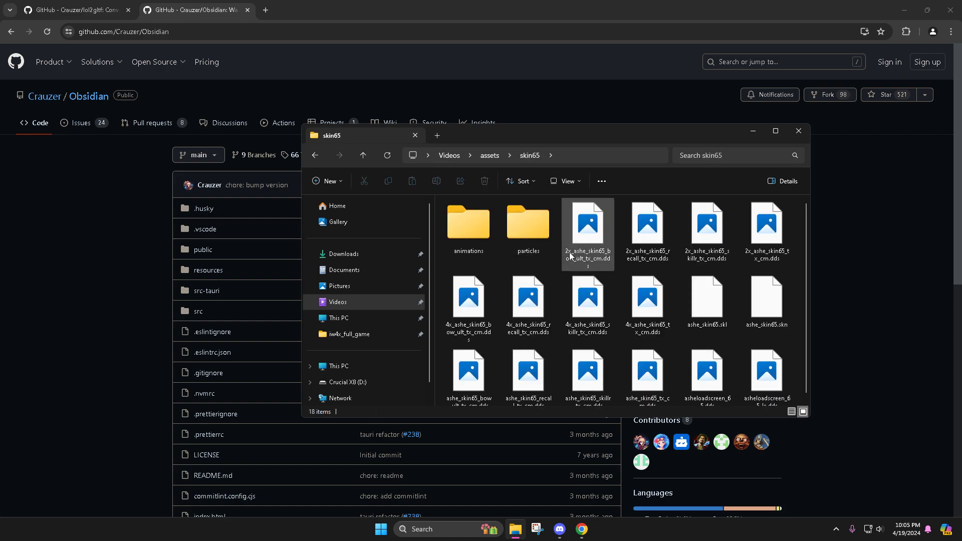
pyautogui.click(775, 131)
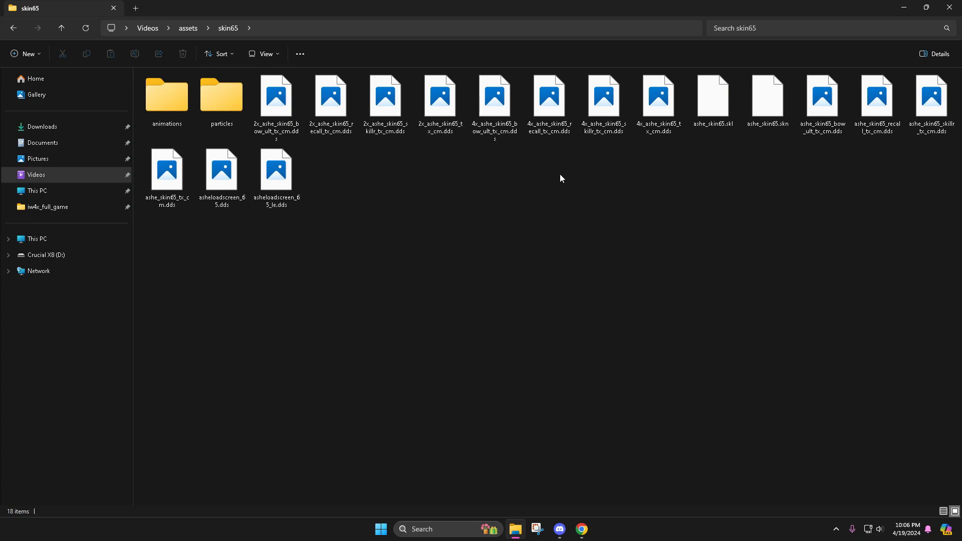
# Open asheloadscreen_65_le.dds in 123 Photos, then browse to the ashe_skin65_tx_cm, 4x and crystal textures
pyautogui.doubleClick(278, 181)
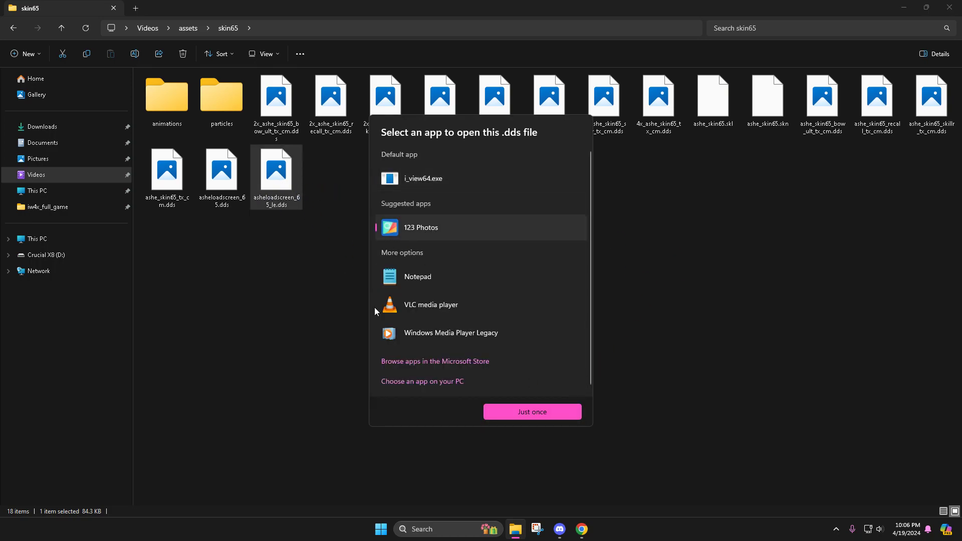
pyautogui.click(532, 416)
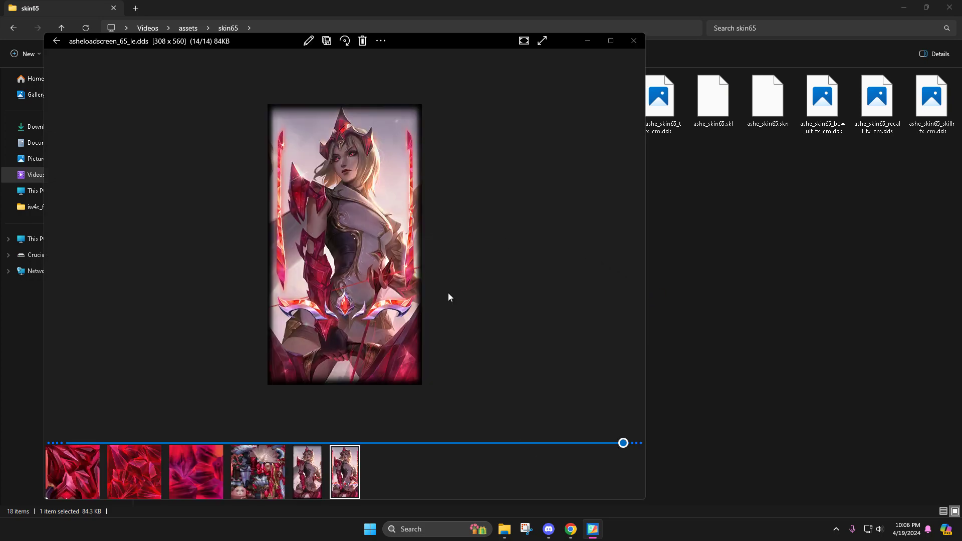
pyautogui.click(654, 24)
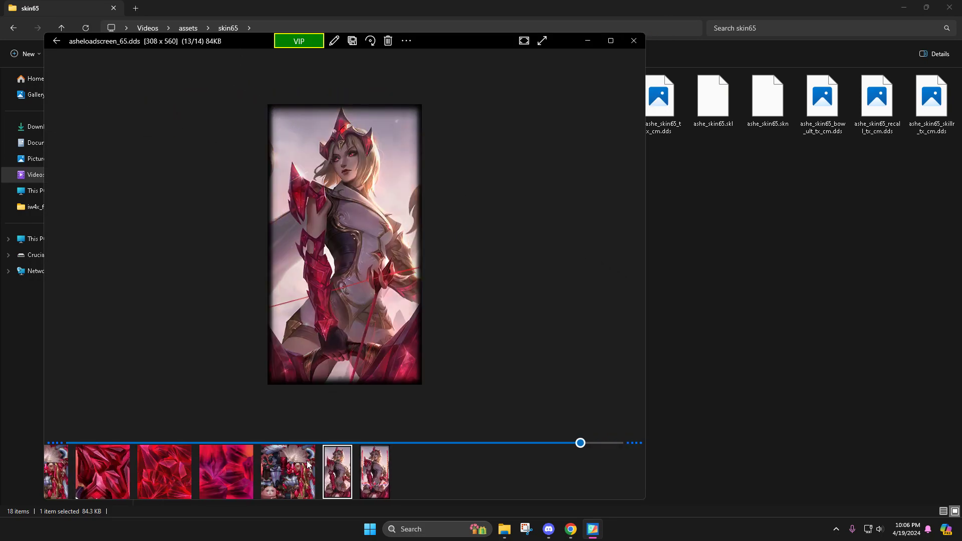
pyautogui.click(308, 471)
pyautogui.click(296, 477)
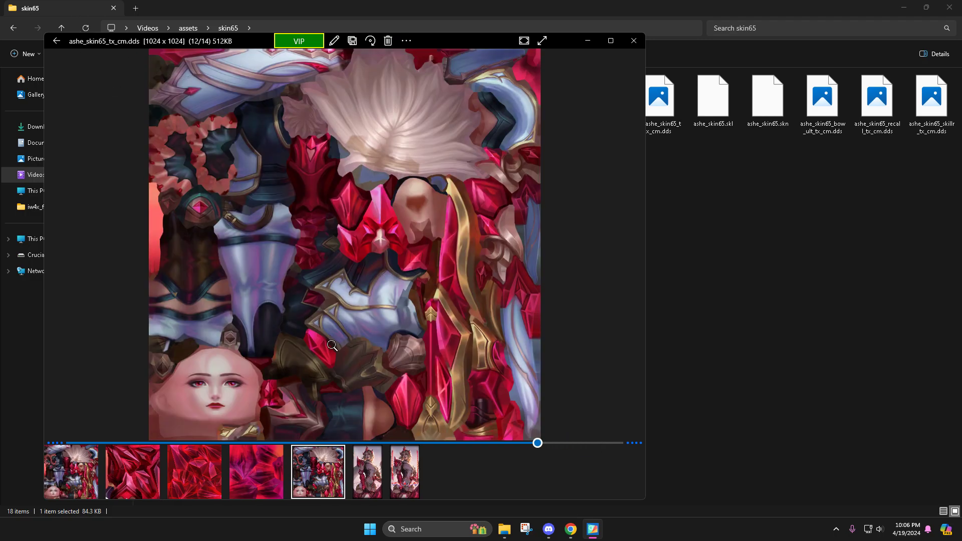
pyautogui.scroll(4, 260, 472)
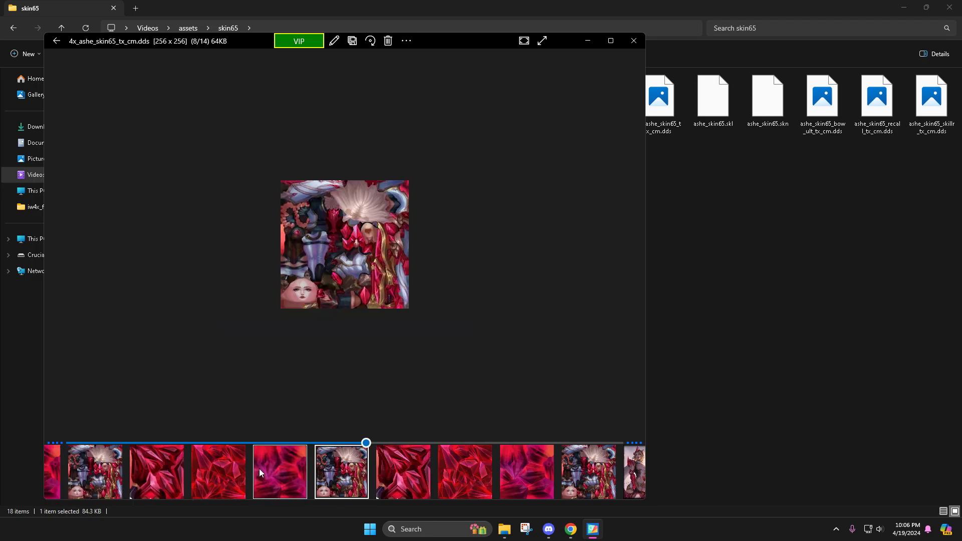
pyautogui.scroll(4, 260, 473)
pyautogui.click(574, 479)
pyautogui.click(574, 478)
# Compare the skillr, recall, 4x and full-size ashe_skin65_tx_cm.dds textures in the filmstrip
pyautogui.scroll(-1, 580, 481)
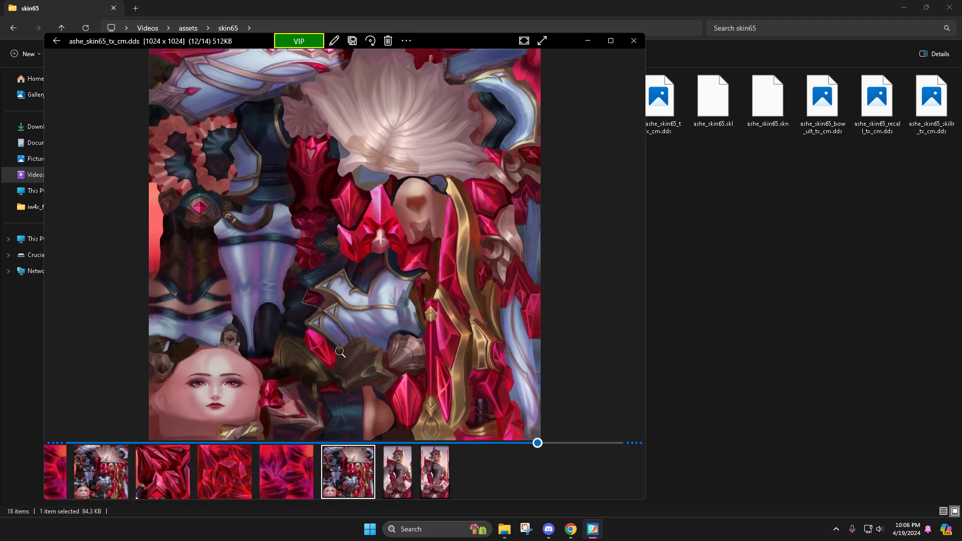
pyautogui.click(286, 471)
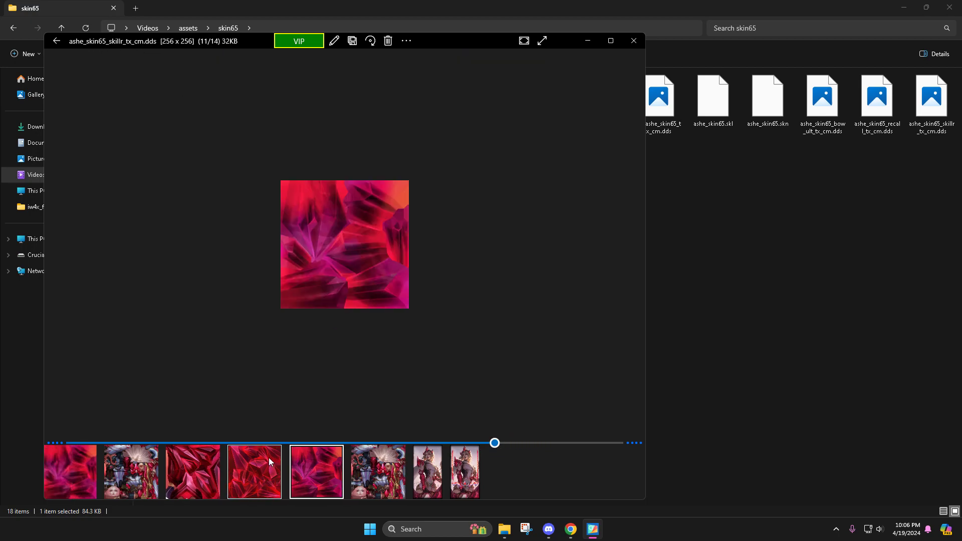
pyautogui.click(253, 307)
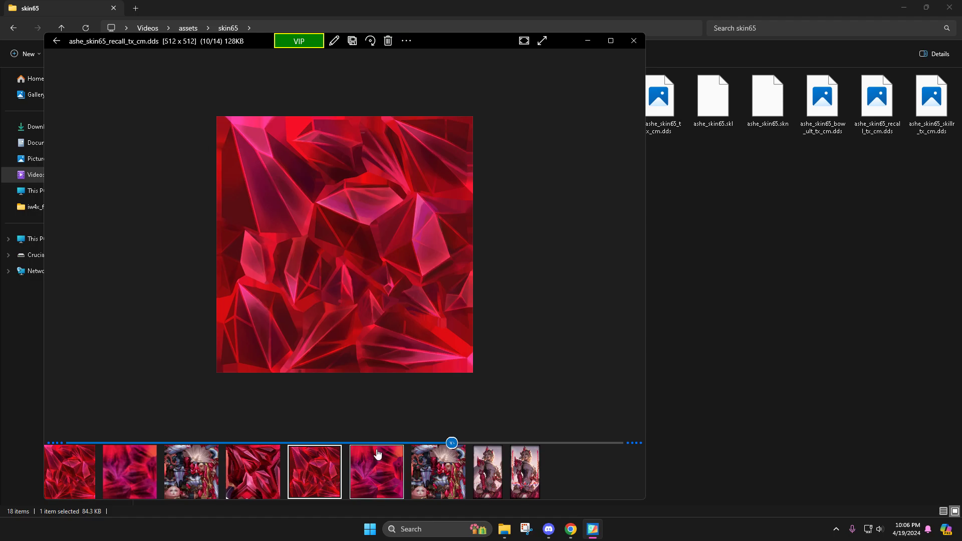
pyautogui.click(253, 472)
pyautogui.click(265, 475)
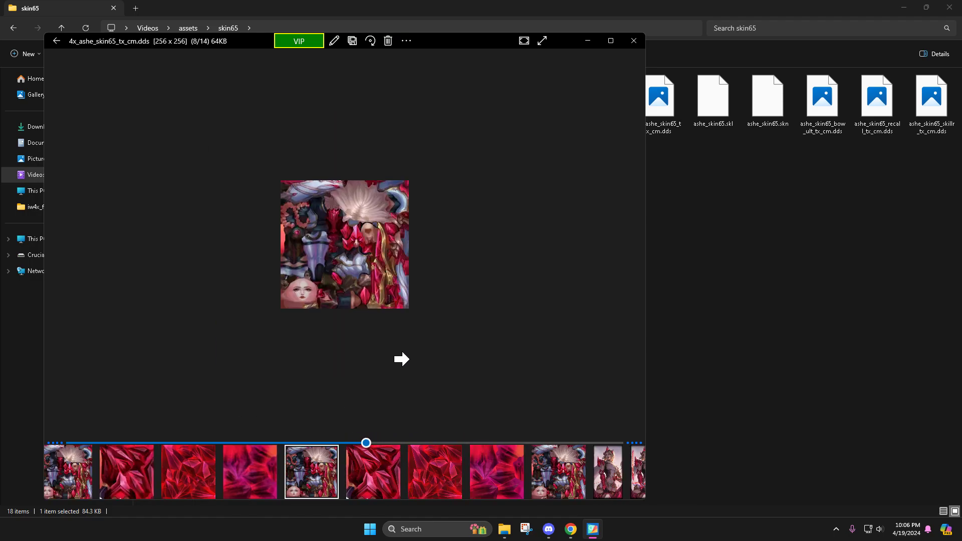
pyautogui.moveTo(367, 450)
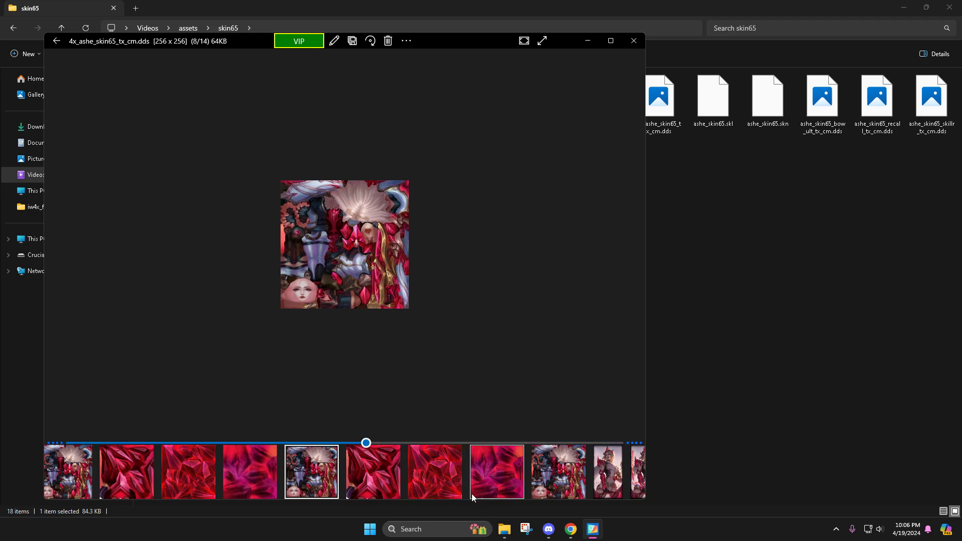
pyautogui.click(569, 485)
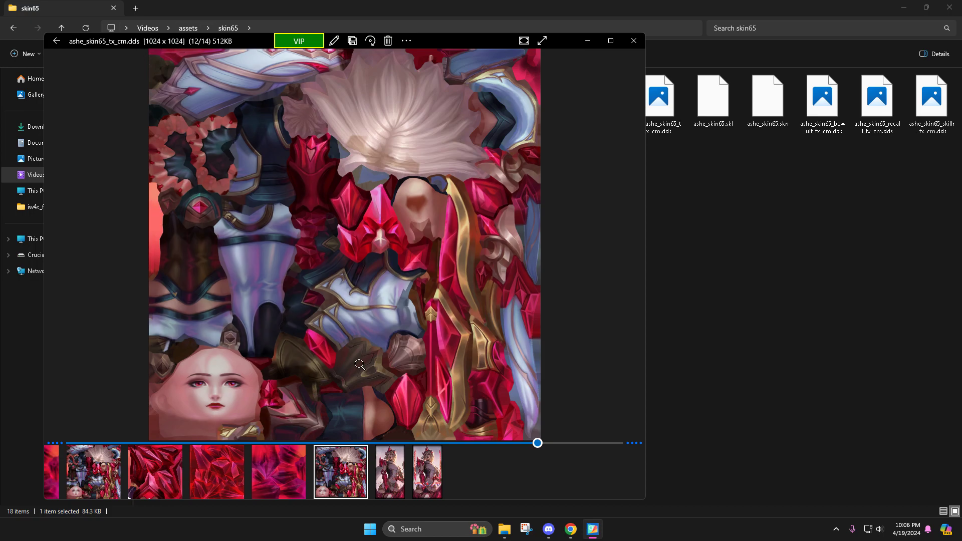
pyautogui.press('Left')
pyautogui.press('Left')
pyautogui.press('Left')
pyautogui.press('Left')
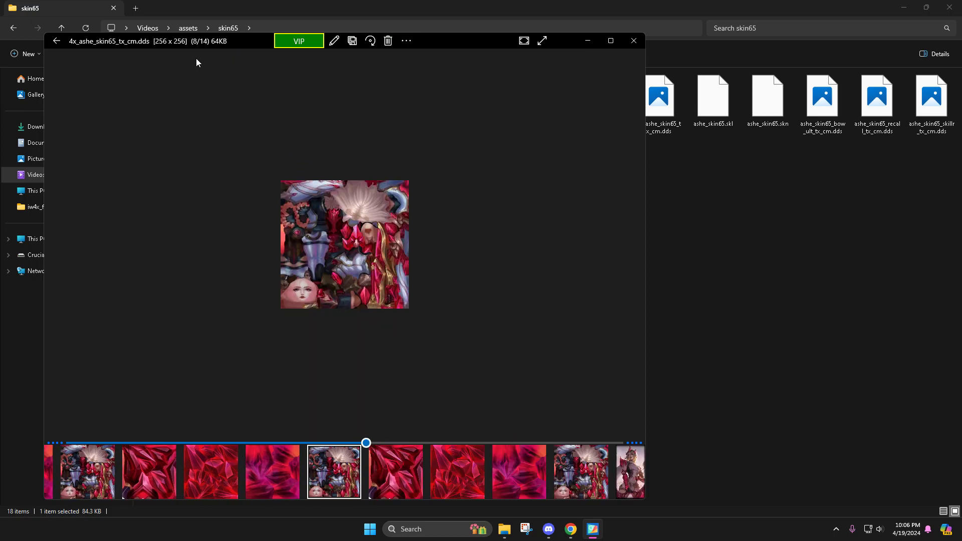
pyautogui.click(582, 481)
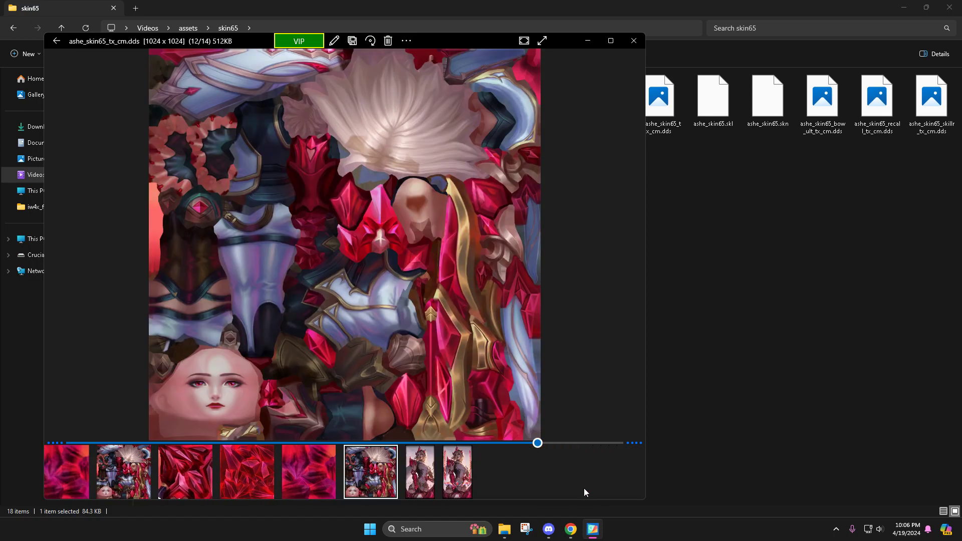
pyautogui.click(146, 471)
pyautogui.click(551, 468)
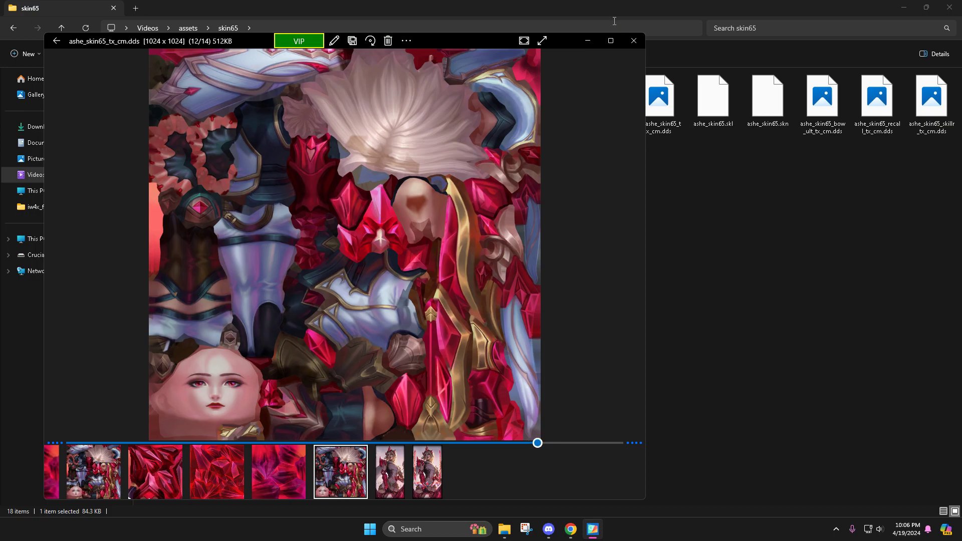
# Minimize and restore the viewer twice, checking the next loadscreen image and the main body texture
pyautogui.click(589, 41)
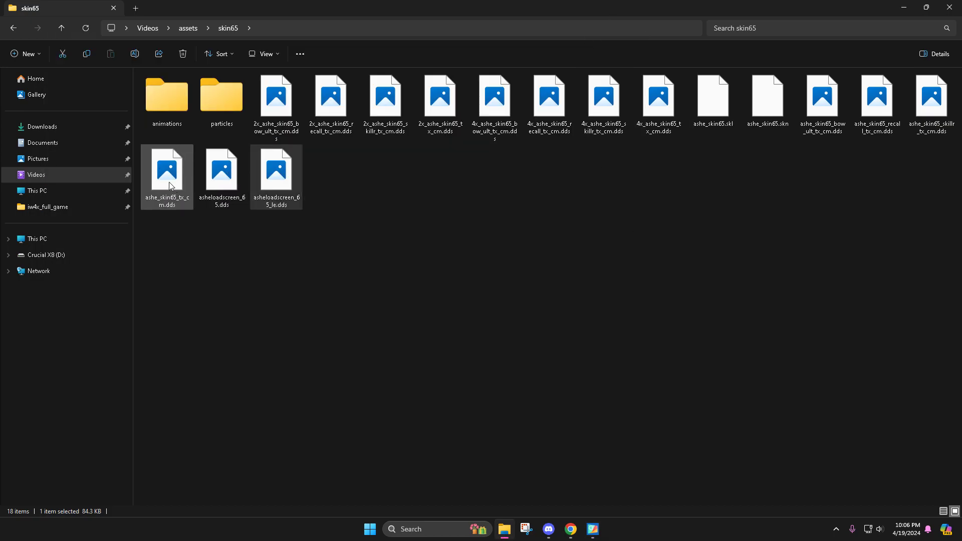
pyautogui.click(593, 529)
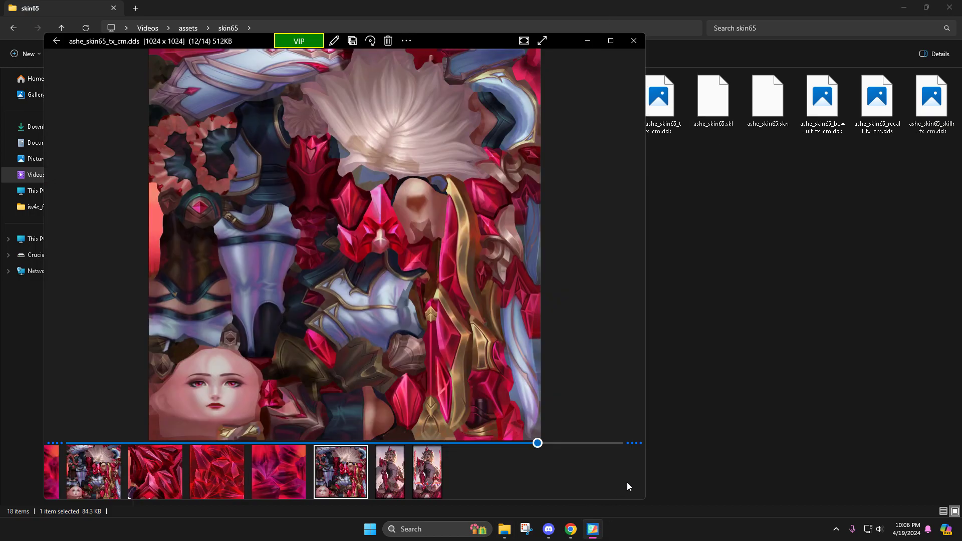
pyautogui.click(389, 471)
pyautogui.click(324, 479)
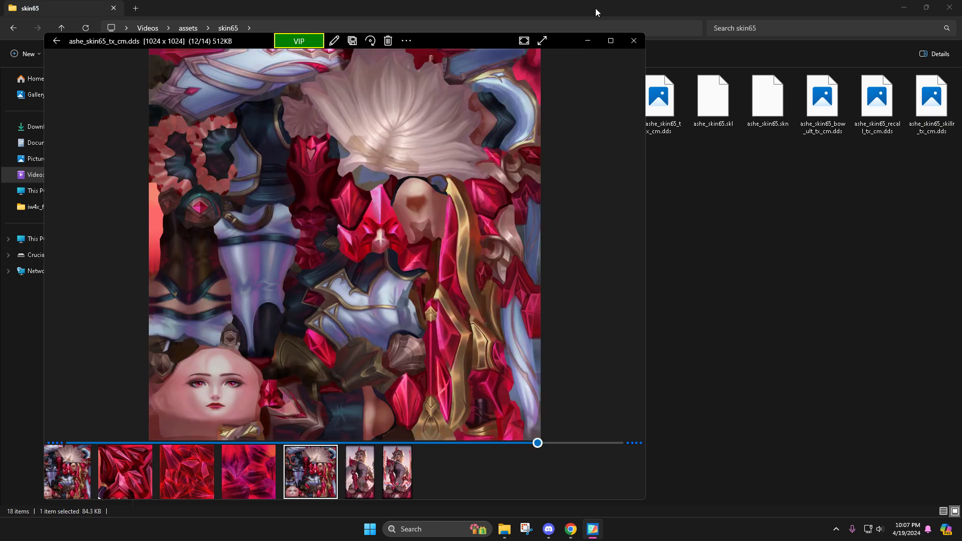
pyautogui.click(588, 40)
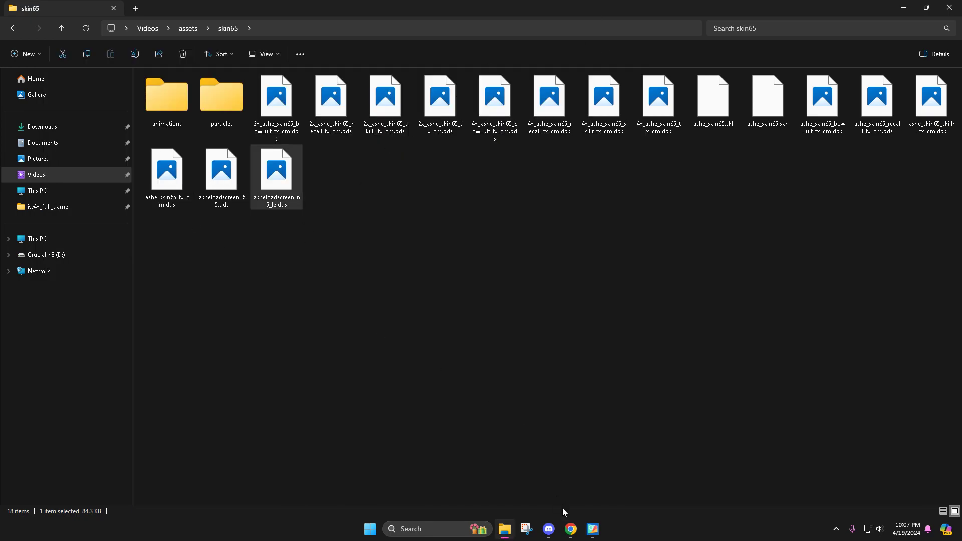
pyautogui.click(593, 529)
# Step back through the skillr, recall and bow_ult textures, then the last loadscreen and main texture
pyautogui.click(276, 478)
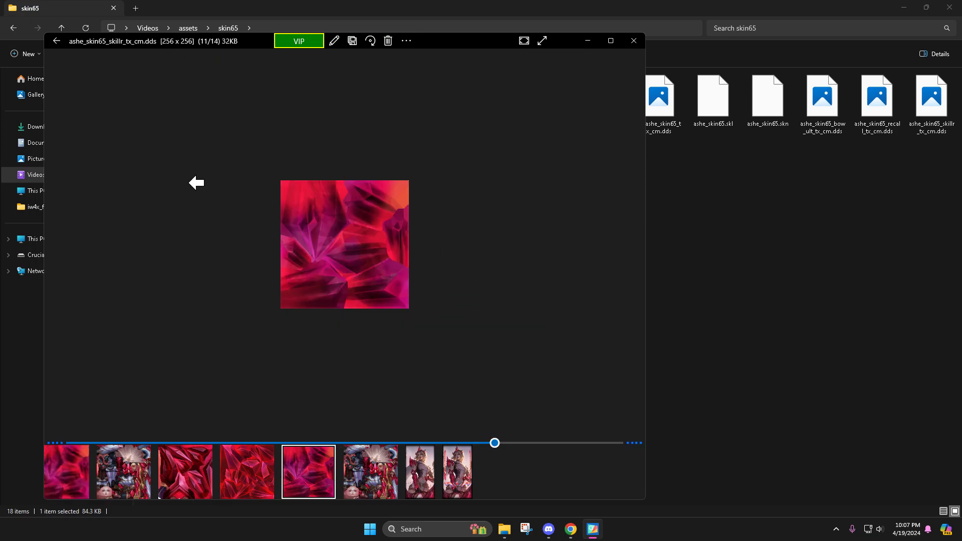
pyautogui.click(197, 182)
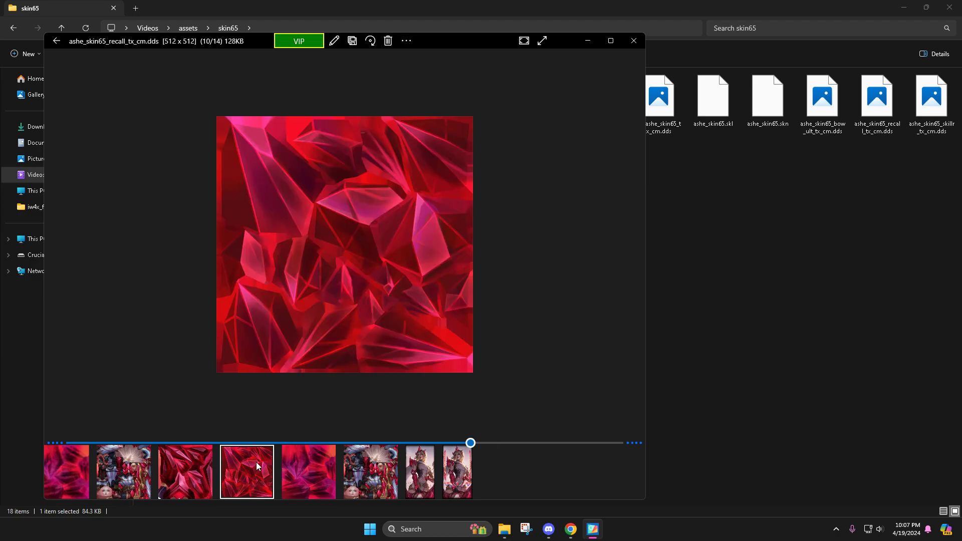
pyautogui.click(316, 279)
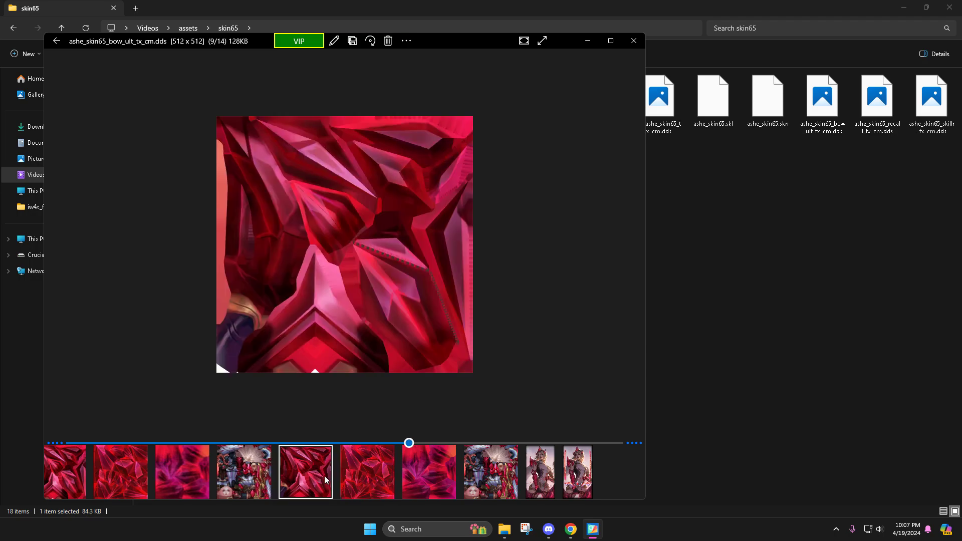
pyautogui.scroll(5, 349, 481)
pyautogui.scroll(-7, 448, 460)
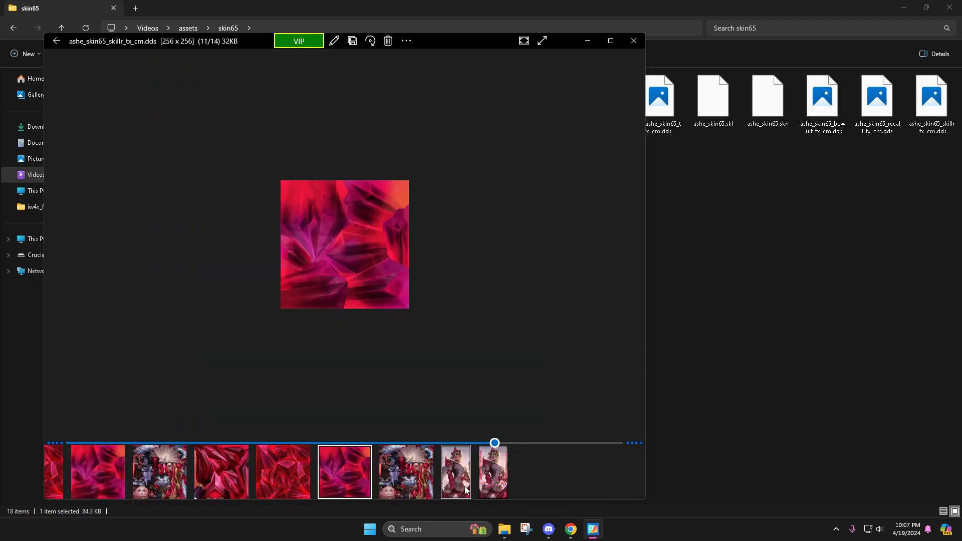
pyautogui.click(490, 486)
pyautogui.click(286, 472)
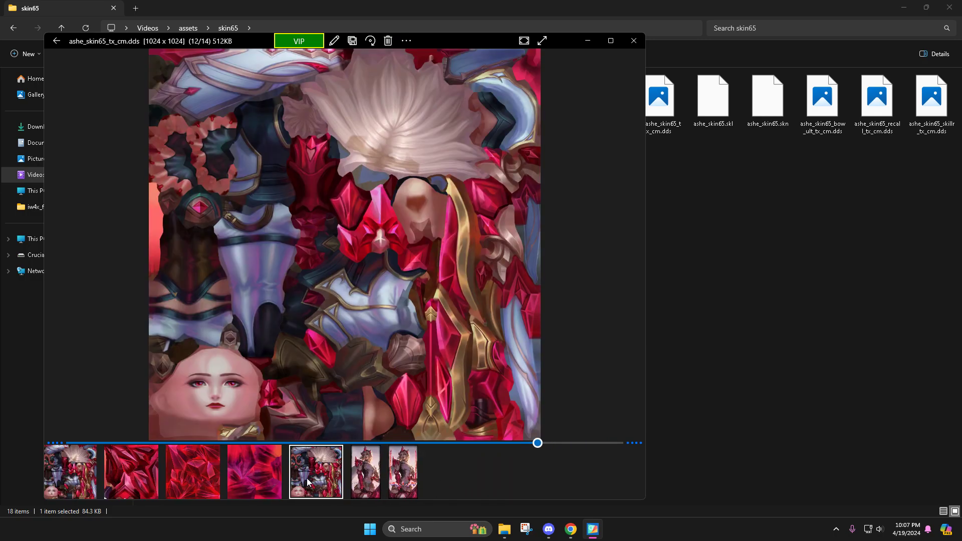
# Compare the 256x256 skillr, 512x512 recall and main body textures, ending on bow_ult, then minimize
pyautogui.click(260, 476)
pyautogui.click(274, 475)
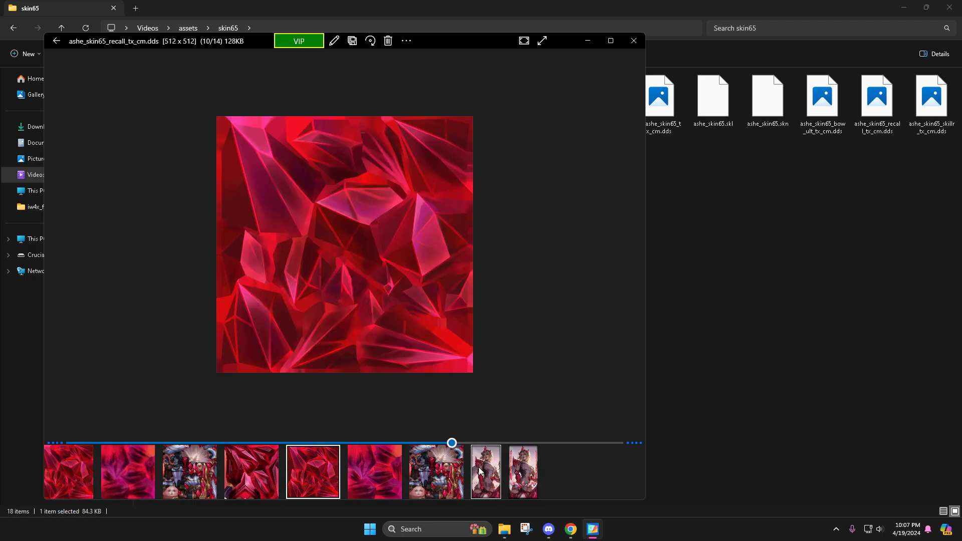
pyautogui.click(408, 476)
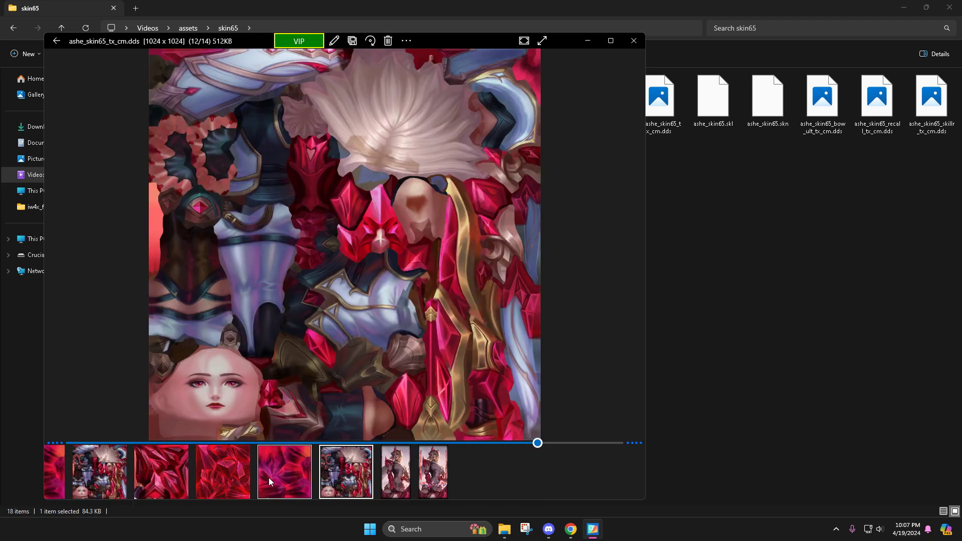
pyautogui.click(244, 478)
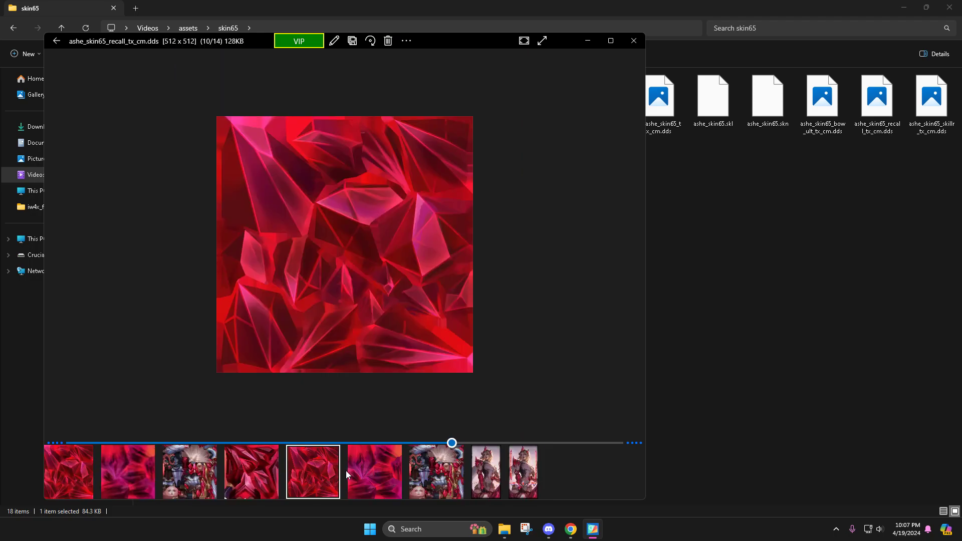
pyautogui.click(414, 480)
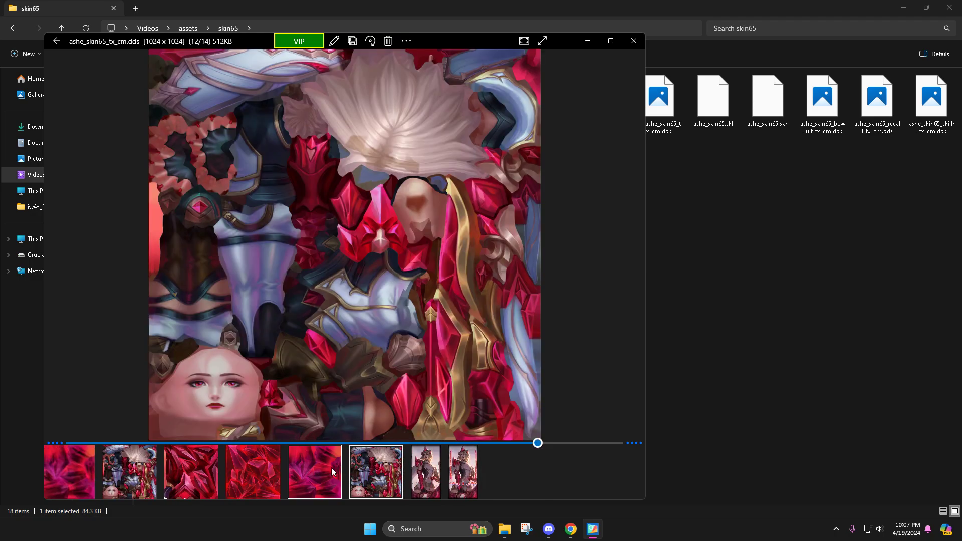
pyautogui.click(268, 481)
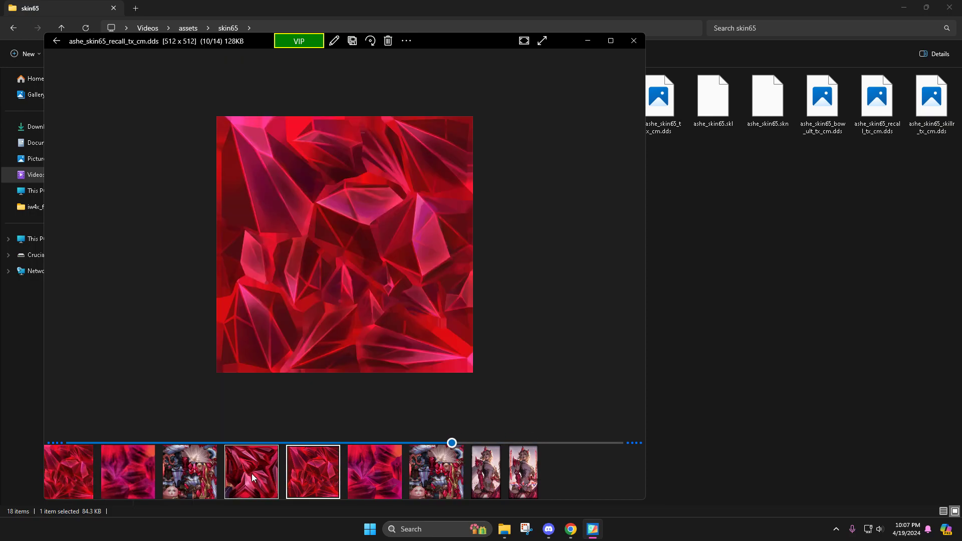
pyautogui.click(252, 477)
pyautogui.click(580, 43)
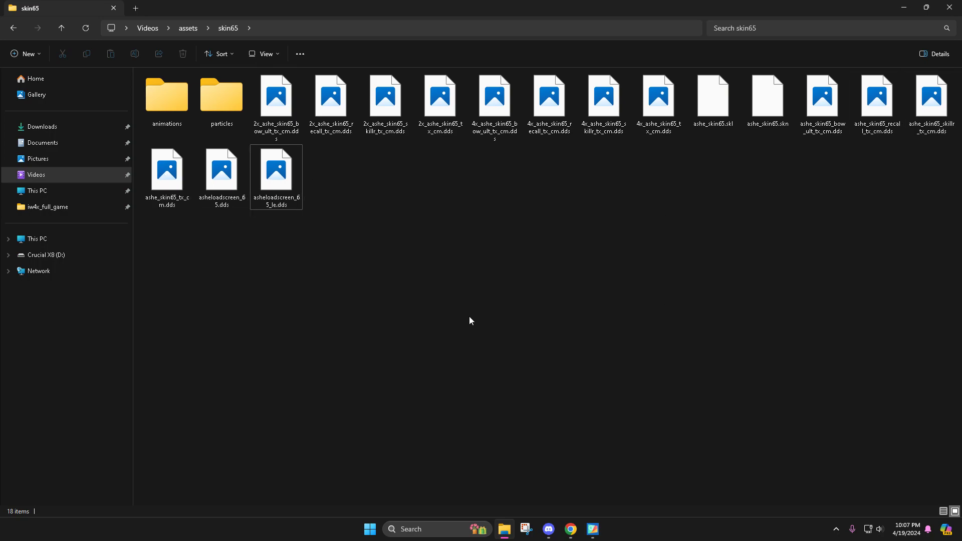
# Select the eight 2x_ and 4x_ copies of the bow_ult, recall, skillr and body textures
pyautogui.click(168, 195)
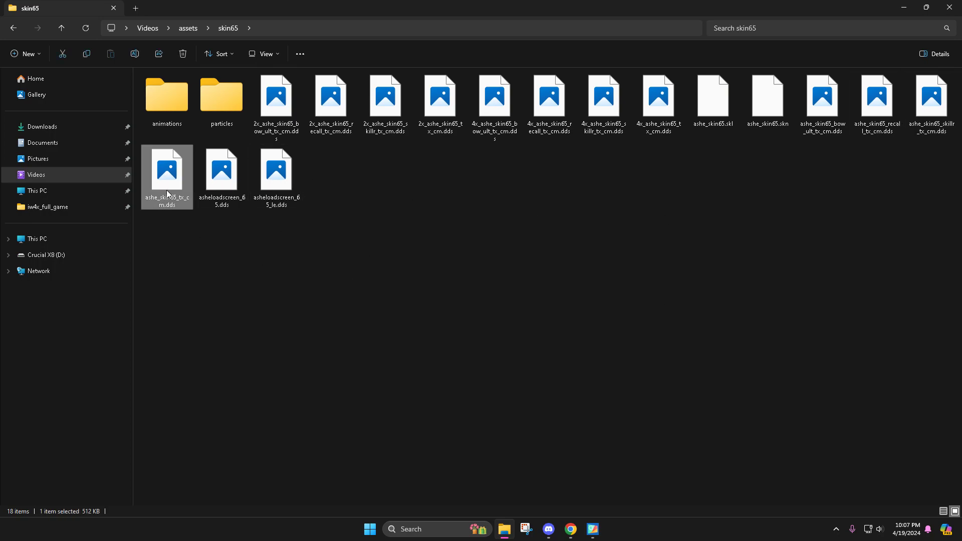
pyautogui.click(173, 232)
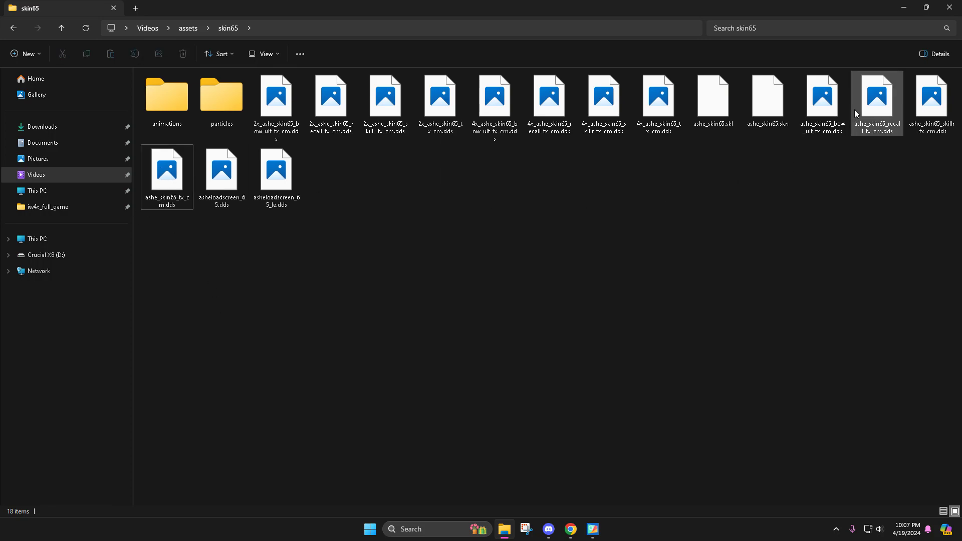
pyautogui.moveTo(822, 155); pyautogui.dragTo(858, 135)
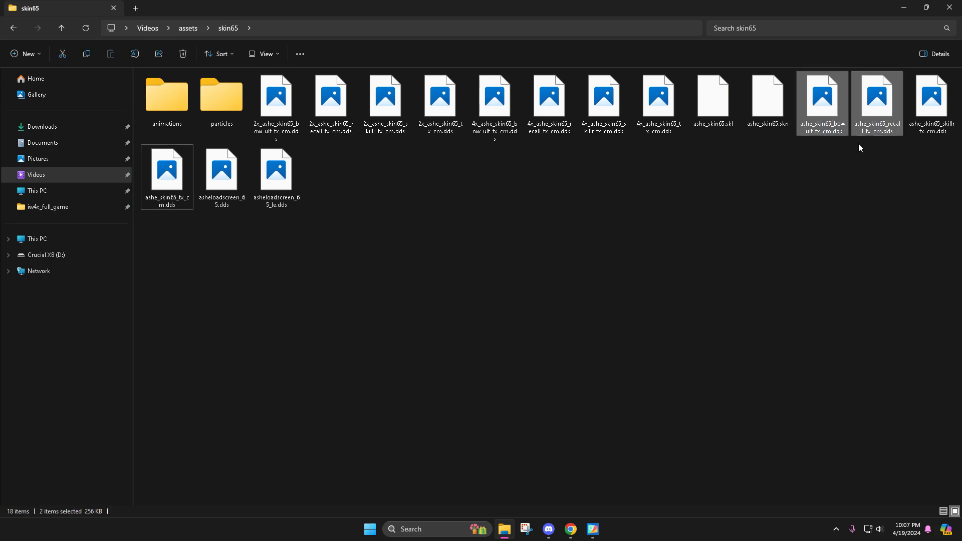
pyautogui.moveTo(159, 231); pyautogui.dragTo(305, 280)
pyautogui.click(214, 232)
pyautogui.moveTo(225, 248); pyautogui.dragTo(301, 192)
pyautogui.keyDown('ctrl'); pyautogui.click(311, 113); pyautogui.keyUp('ctrl')
pyautogui.keyDown('ctrl'); pyautogui.click(276, 101); pyautogui.keyUp('ctrl')
pyautogui.keyDown('ctrl'); pyautogui.click(386, 100); pyautogui.keyUp('ctrl')
pyautogui.keyDown('ctrl'); pyautogui.click(440, 99); pyautogui.keyUp('ctrl')
pyautogui.keyDown('ctrl'); pyautogui.click(494, 98); pyautogui.keyUp('ctrl')
pyautogui.keyDown('ctrl'); pyautogui.click(549, 100); pyautogui.keyUp('ctrl')
pyautogui.keyDown('ctrl'); pyautogui.click(604, 100); pyautogui.keyUp('ctrl')
pyautogui.keyDown('ctrl'); pyautogui.click(659, 101); pyautogui.keyUp('ctrl')
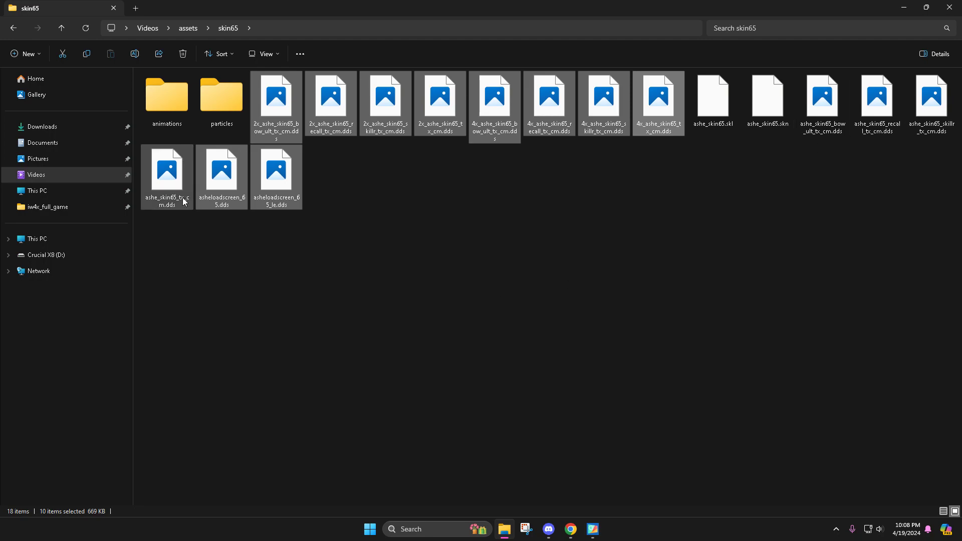
# Adjust the texture selection, then delete the two asheloadscreen files
pyautogui.keyDown('ctrl'); pyautogui.click(877, 107); pyautogui.keyUp('ctrl')
pyautogui.keyDown('ctrl'); pyautogui.click(820, 111); pyautogui.keyUp('ctrl')
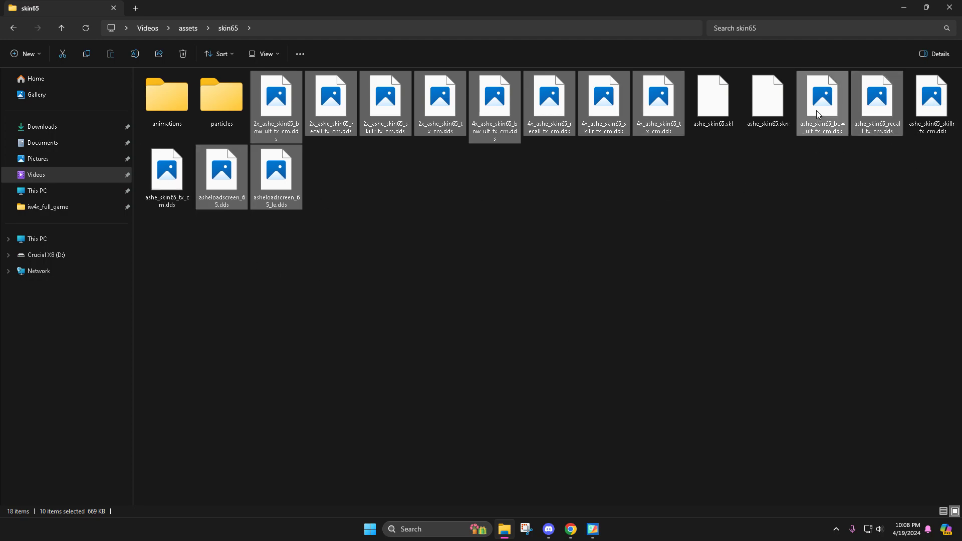
pyautogui.keyDown('ctrl'); pyautogui.click(883, 112); pyautogui.keyUp('ctrl')
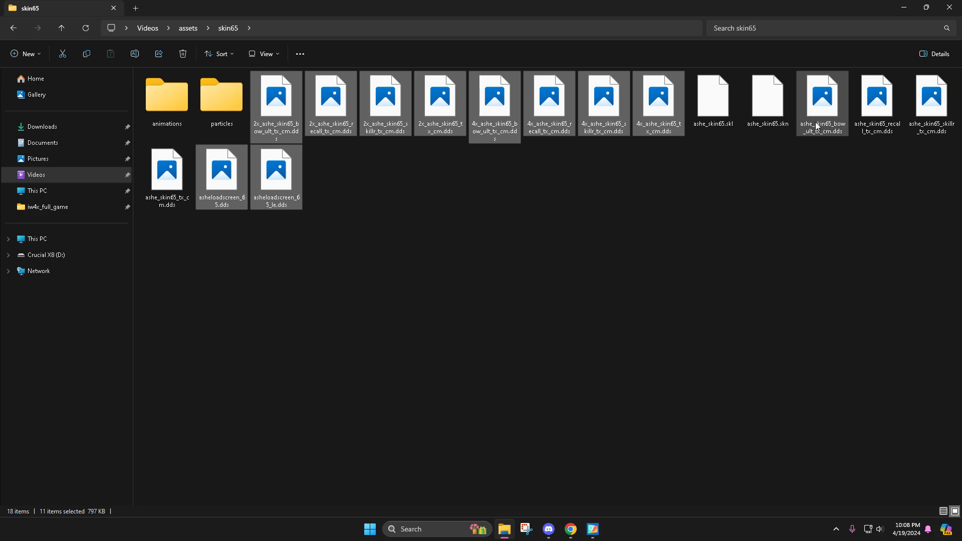
pyautogui.keyDown('ctrl'); pyautogui.click(822, 108); pyautogui.keyUp('ctrl')
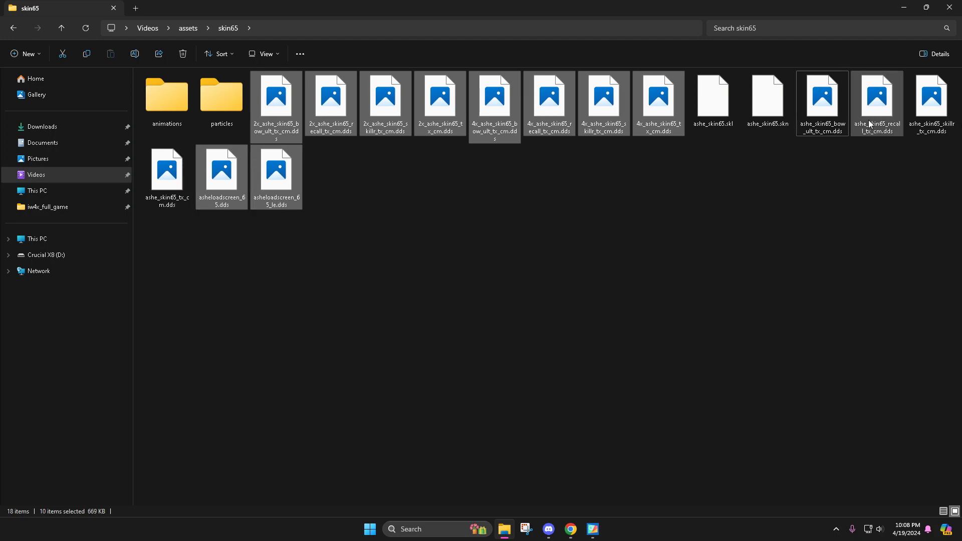
pyautogui.click(894, 190)
pyautogui.moveTo(214, 214); pyautogui.dragTo(591, 192)
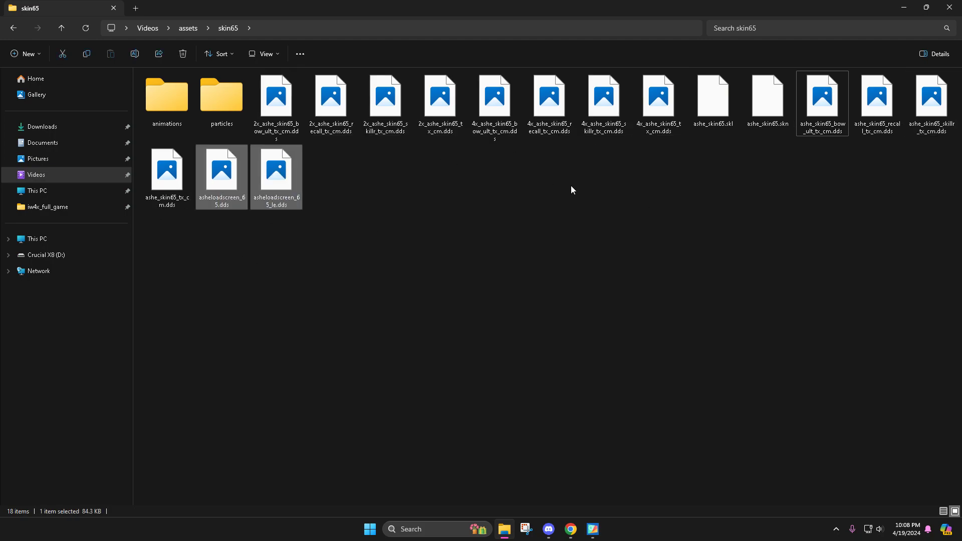
pyautogui.press('Delete')
# Preview ashe_skin65_tx_cm.dds and the skillr texture in 123 Photos, then close the viewer
pyautogui.click(145, 193)
pyautogui.click(204, 189)
pyautogui.doubleClick(169, 173)
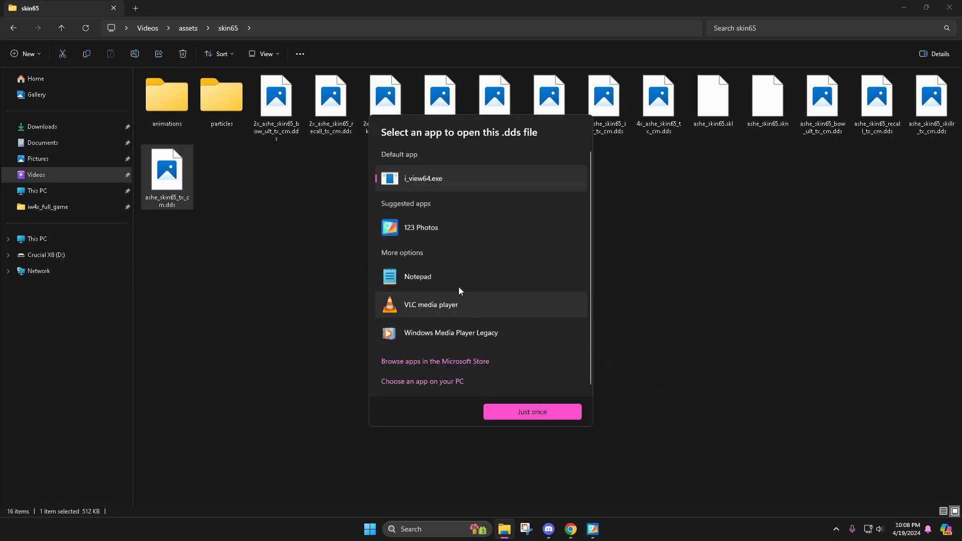
pyautogui.click(461, 226)
pyautogui.click(540, 411)
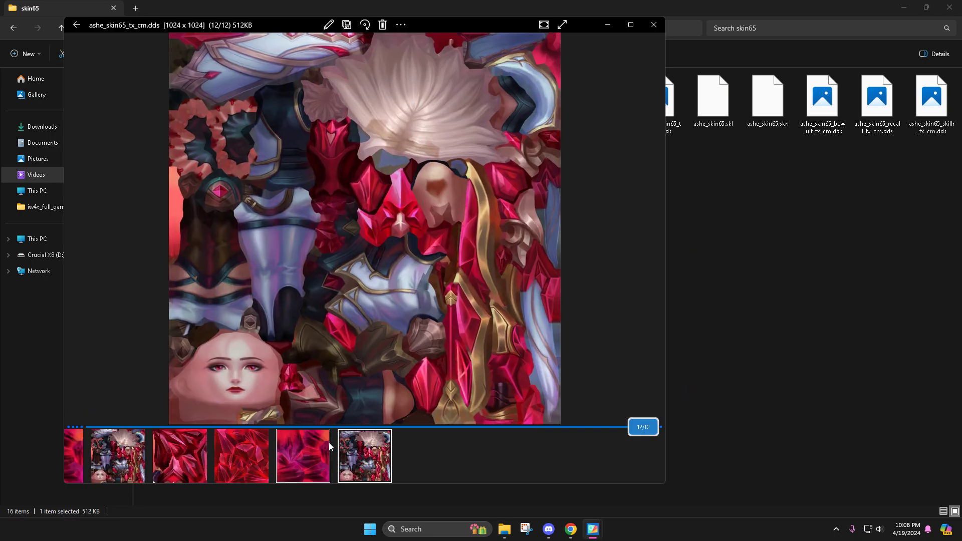
pyautogui.click(315, 461)
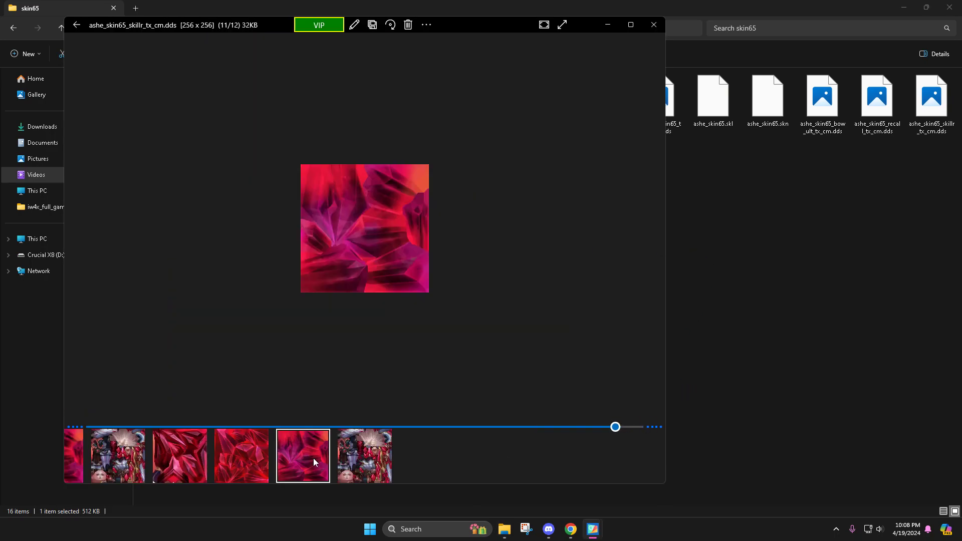
pyautogui.click(654, 25)
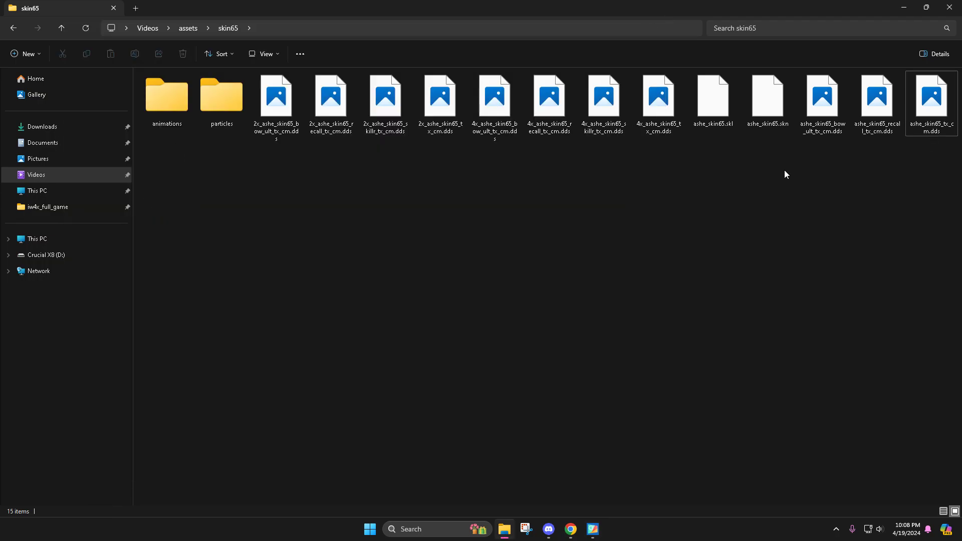
# Delete the eight 2x_ and 4x_ texture copies, then preview the body, recall and bow_ult textures
pyautogui.moveTo(666, 166); pyautogui.dragTo(288, 128)
pyautogui.press('Delete')
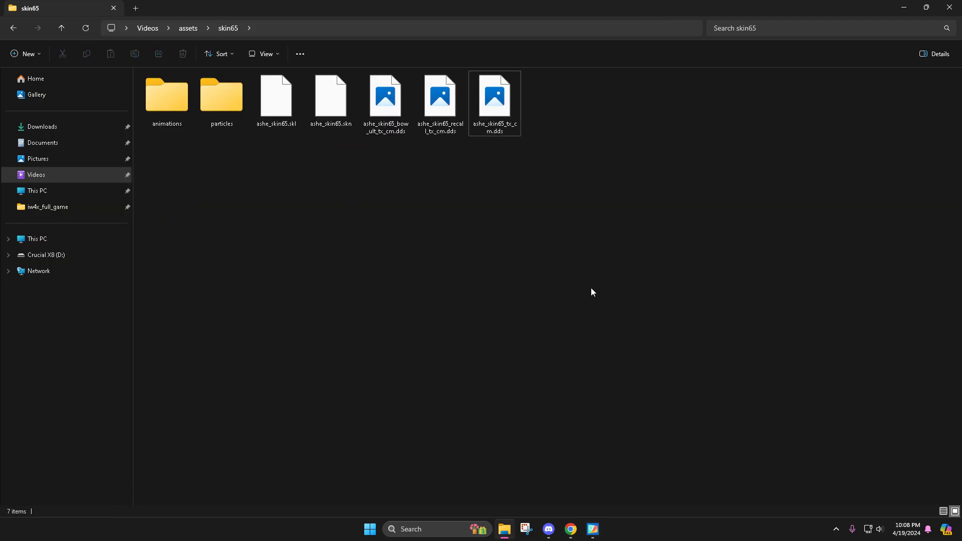
pyautogui.doubleClick(483, 93)
pyautogui.click(496, 226)
pyautogui.click(534, 411)
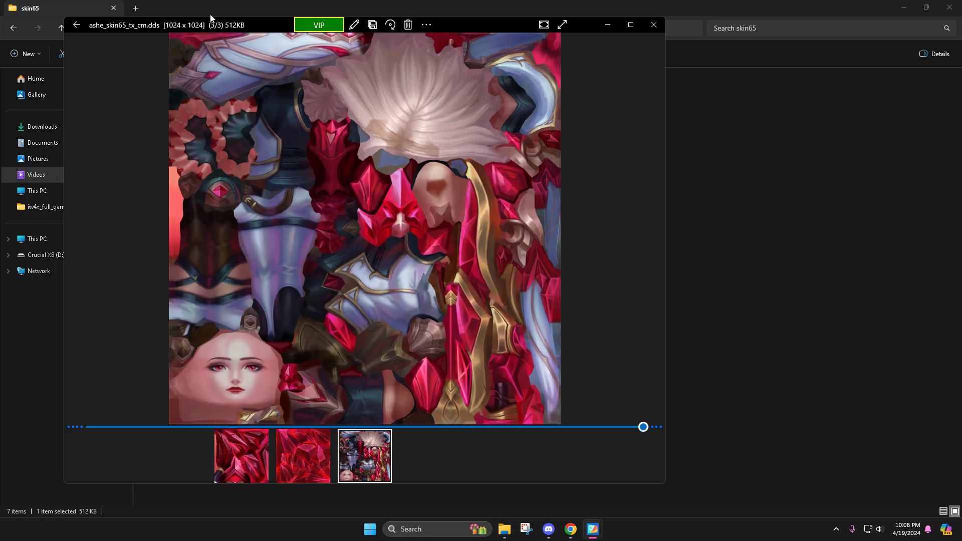
pyautogui.click(313, 436)
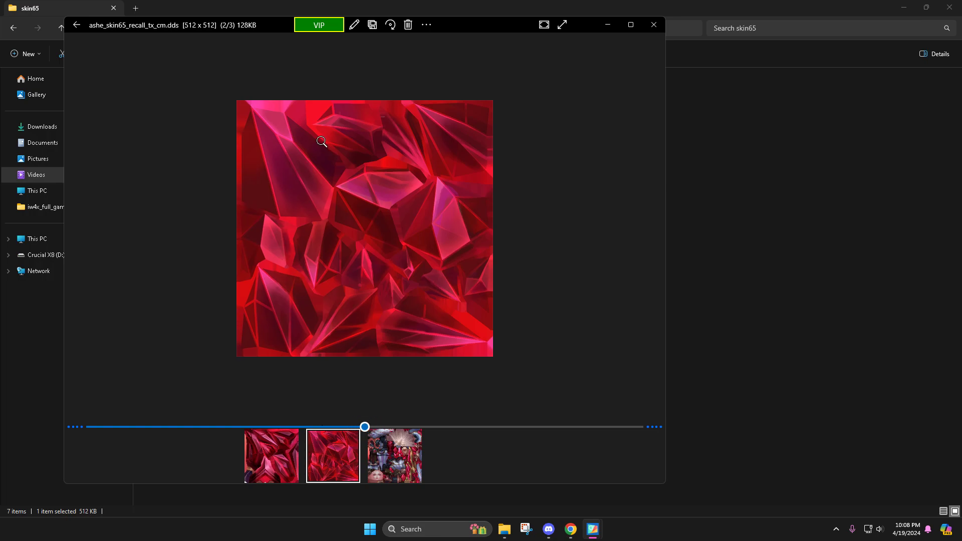
pyautogui.click(281, 445)
pyautogui.click(655, 24)
pyautogui.moveTo(294, 149); pyautogui.dragTo(321, 209)
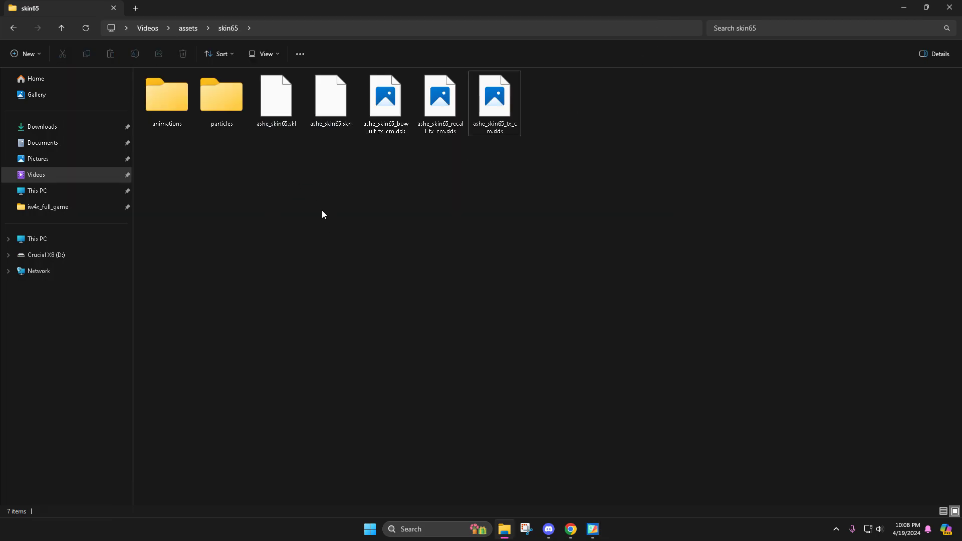
# Browse to D: > Riot Games > League of Legends > Anim Compile and launch lol2gltf.exe
pyautogui.click(505, 529)
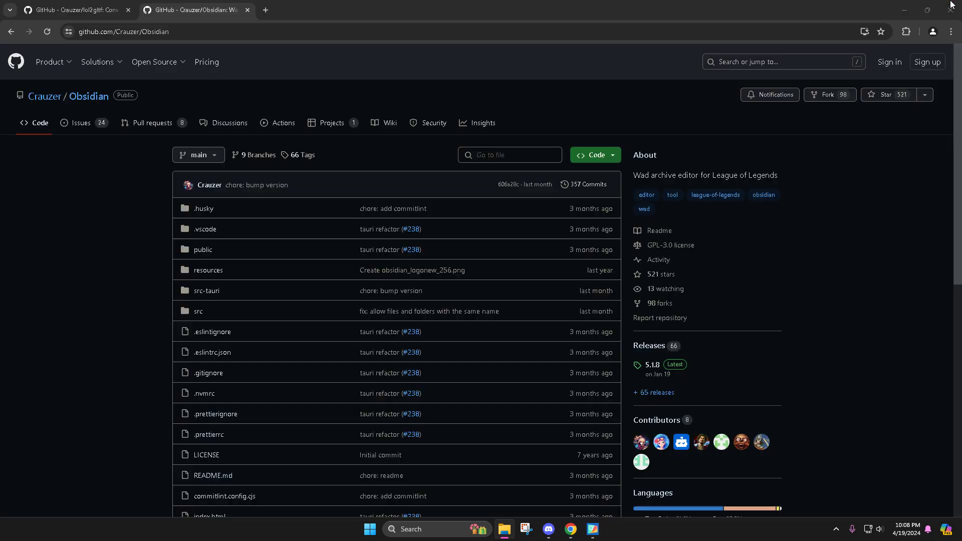
pyautogui.click(505, 529)
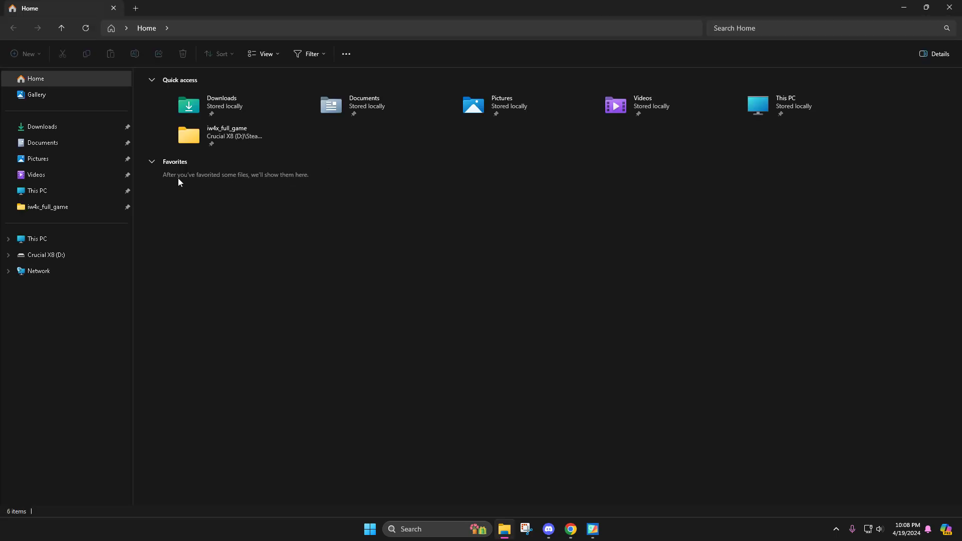
pyautogui.click(36, 174)
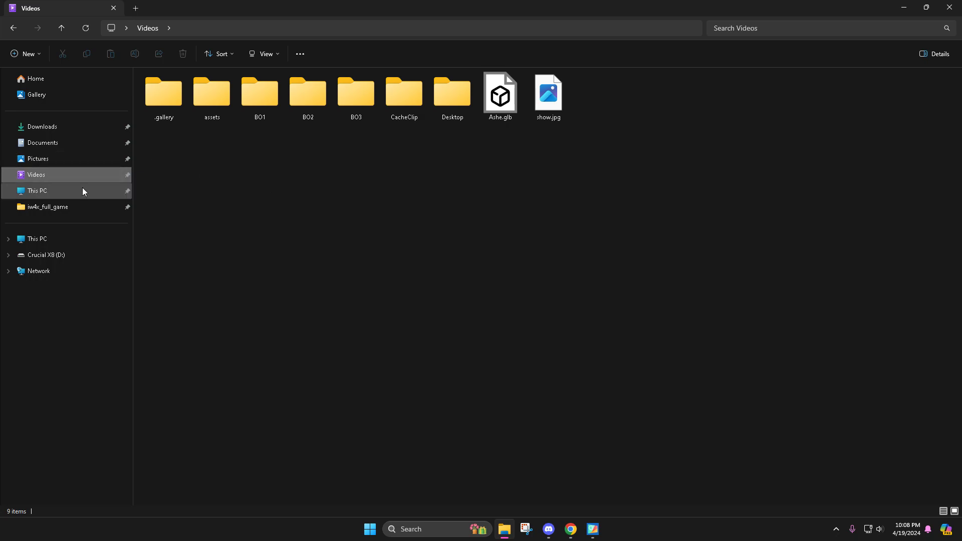
pyautogui.click(63, 256)
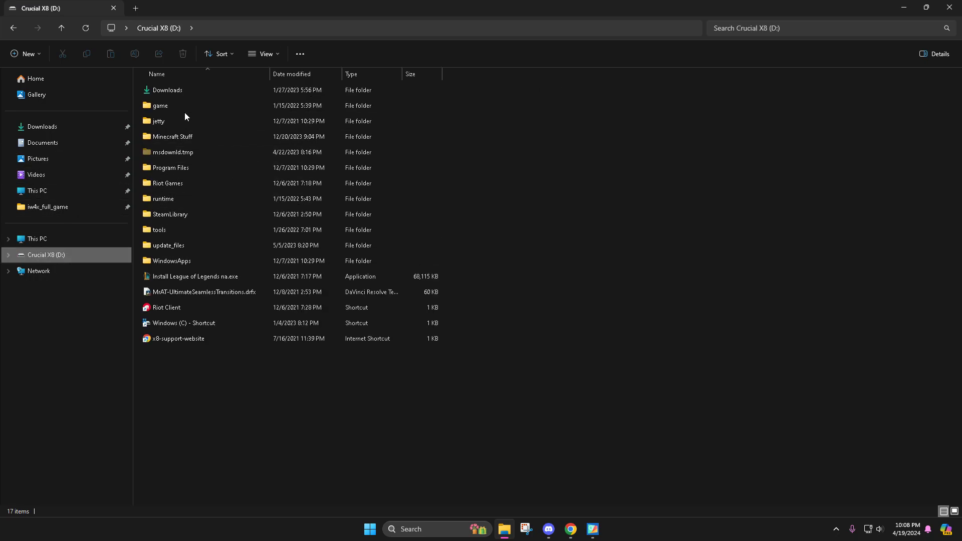
pyautogui.click(194, 184)
pyautogui.doubleClick(193, 184)
pyautogui.doubleClick(195, 106)
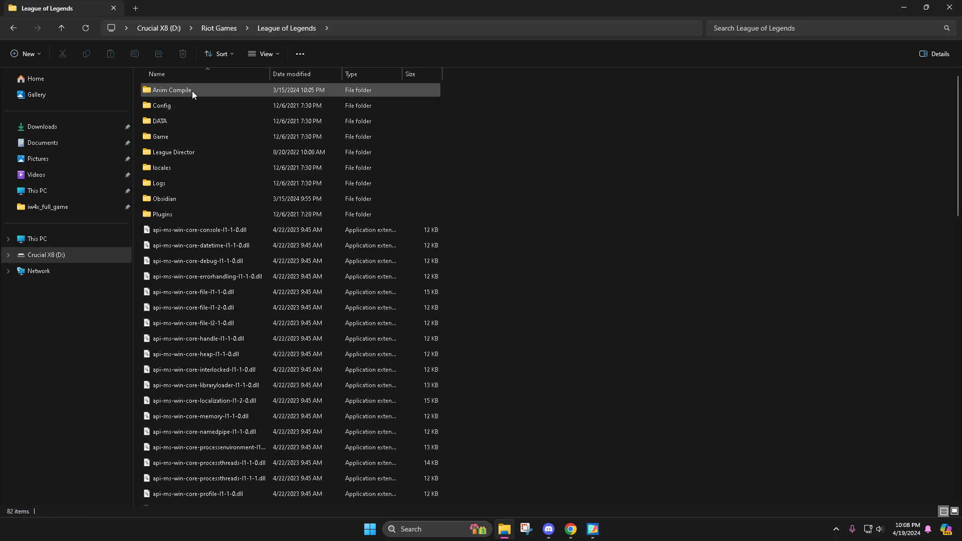
pyautogui.doubleClick(192, 93)
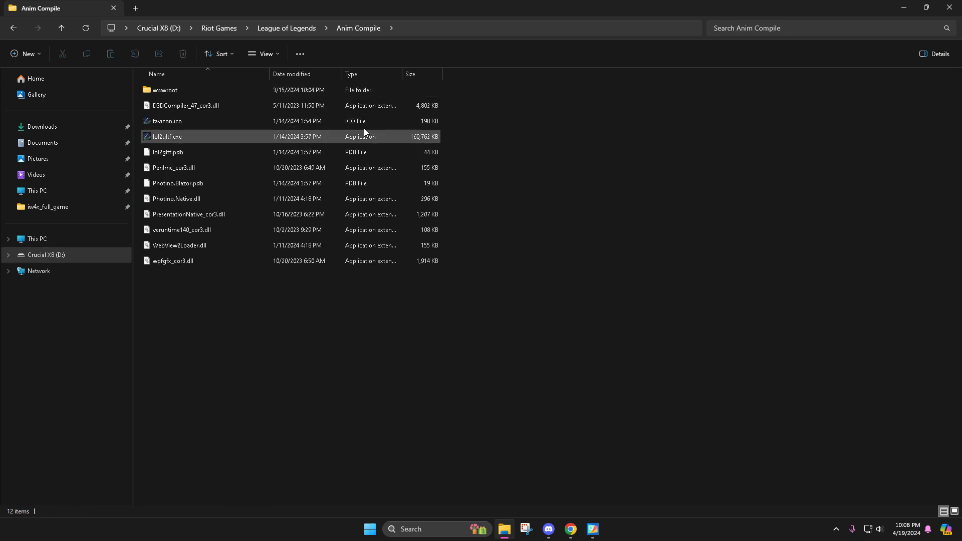
pyautogui.doubleClick(191, 139)
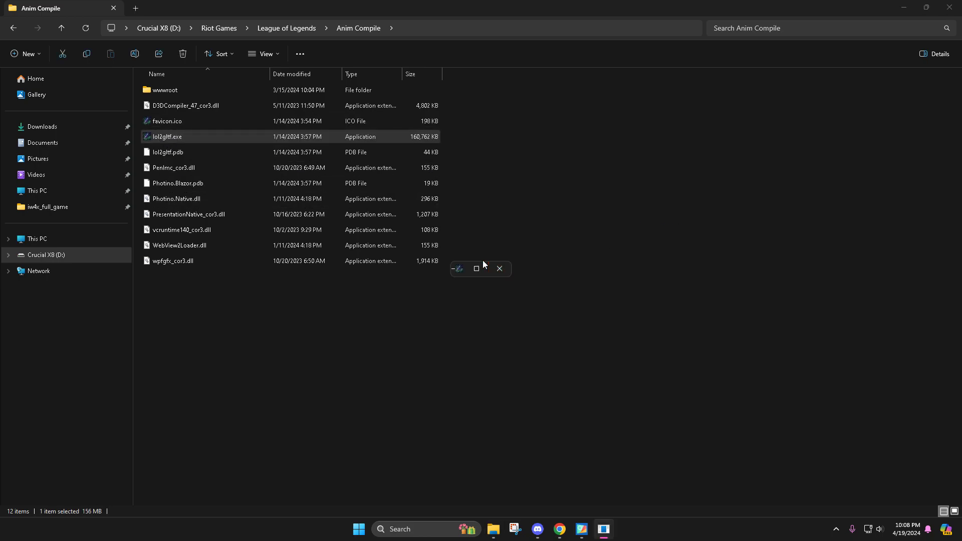
# Maximize lol2gltf and load ashe_skin65.skn and ashe_skin65.skl from Videos/assets/skin65
pyautogui.click(477, 270)
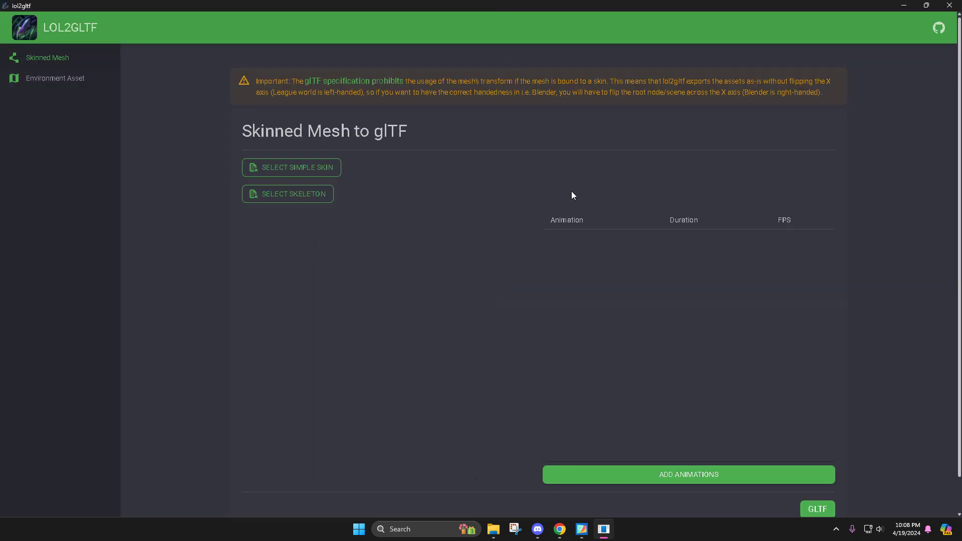
pyautogui.click(64, 78)
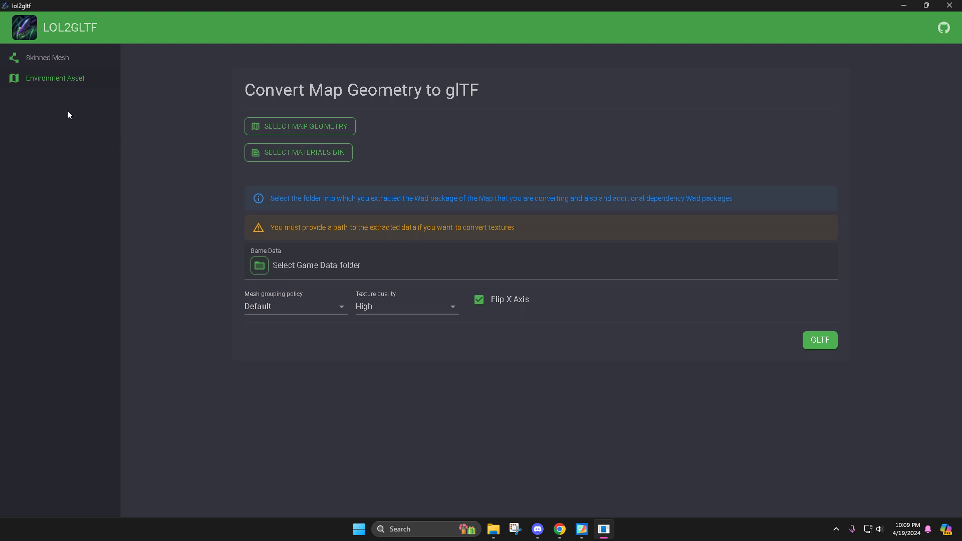
pyautogui.click(47, 58)
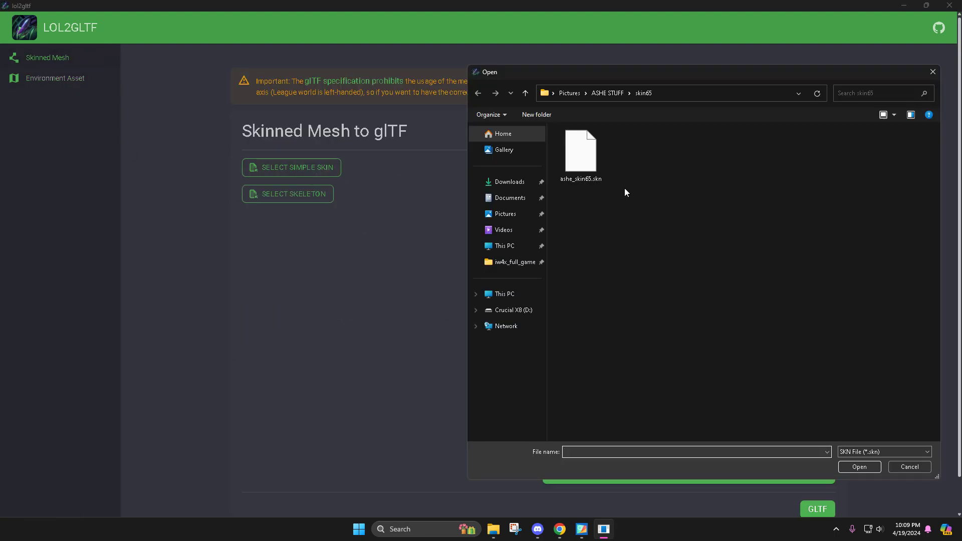
pyautogui.click(504, 230)
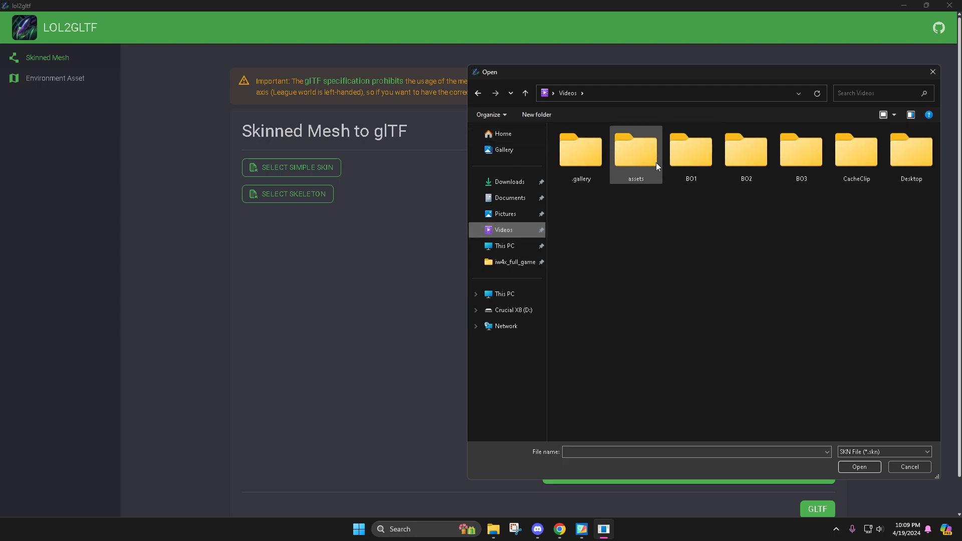
pyautogui.doubleClick(640, 159)
pyautogui.doubleClick(604, 154)
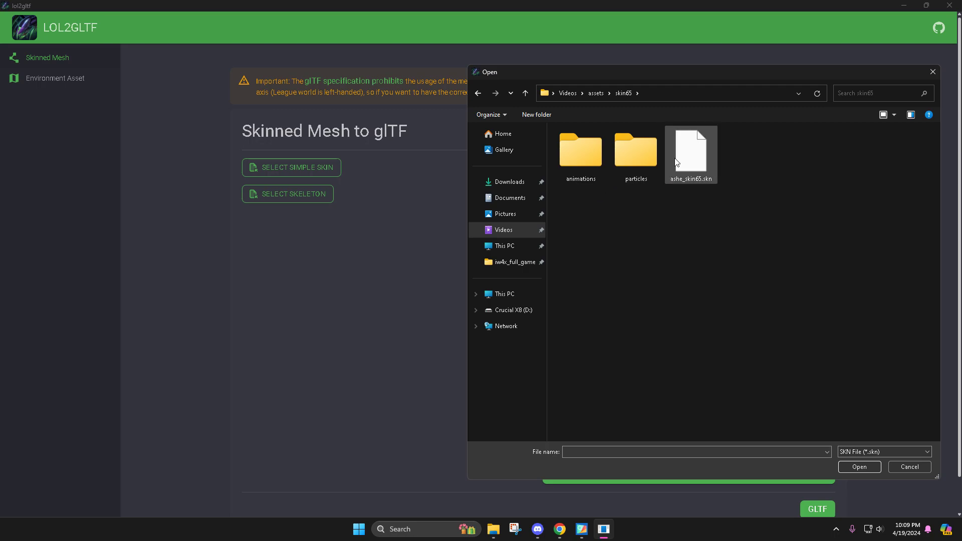
pyautogui.doubleClick(703, 159)
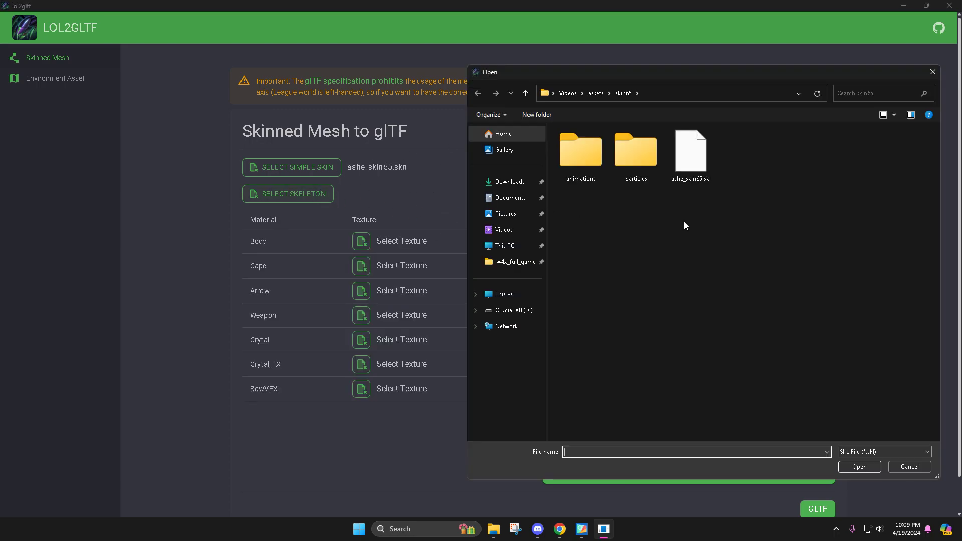
pyautogui.doubleClick(687, 156)
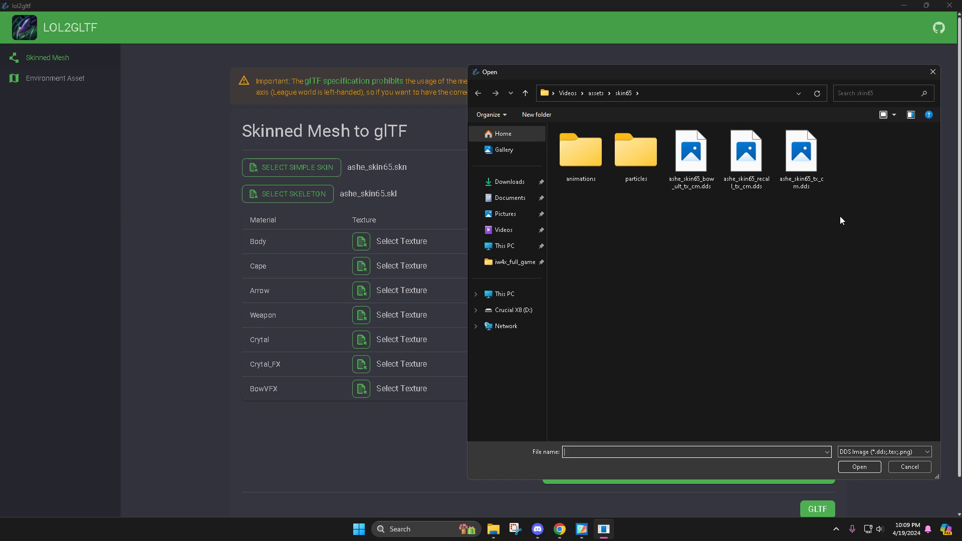
pyautogui.click(933, 71)
pyautogui.click(494, 529)
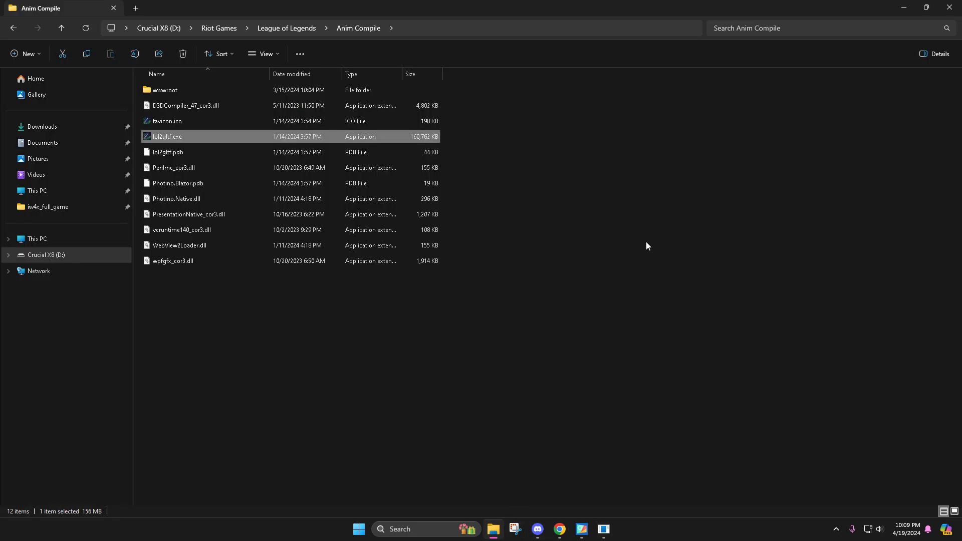
pyautogui.click(48, 175)
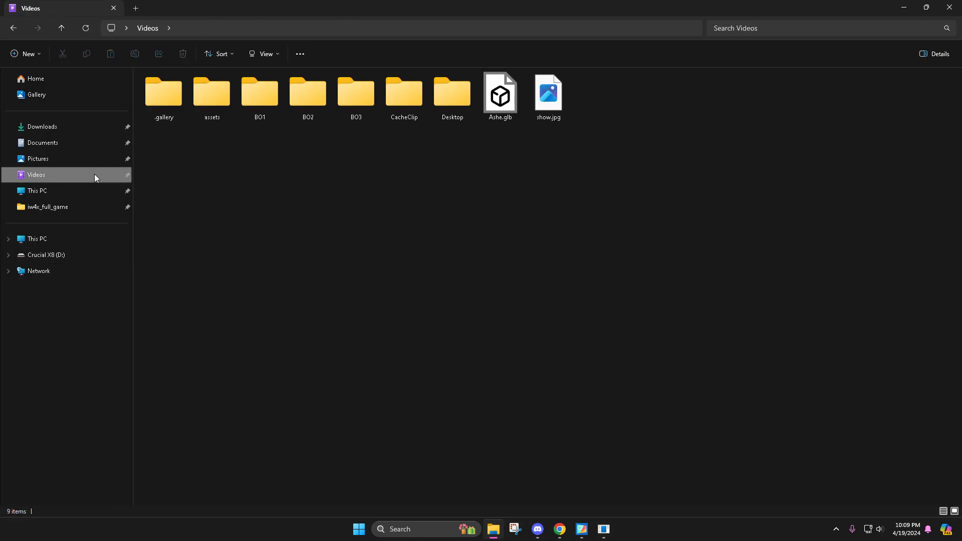
pyautogui.doubleClick(211, 100)
pyautogui.doubleClick(212, 113)
pyautogui.doubleClick(506, 108)
pyautogui.click(438, 219)
pyautogui.click(523, 413)
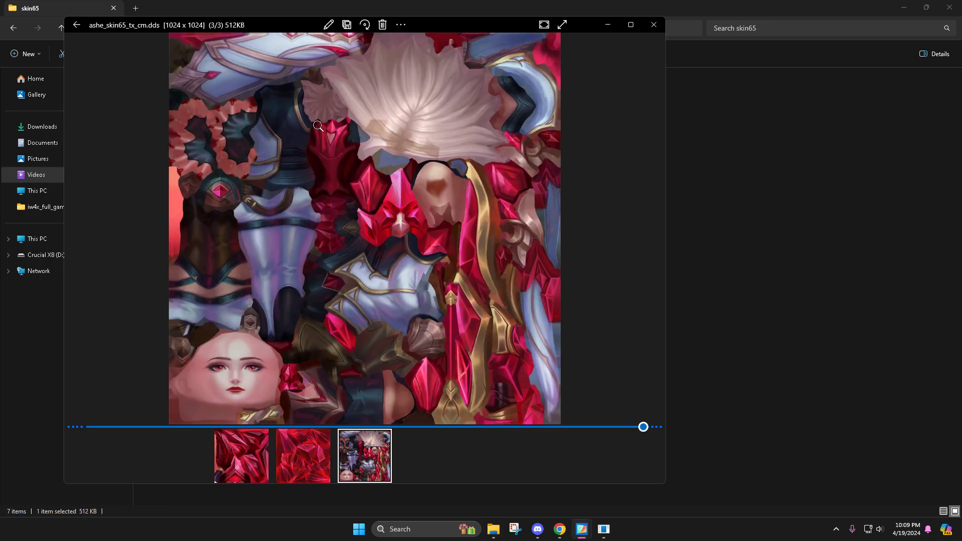
pyautogui.click(306, 455)
pyautogui.click(263, 463)
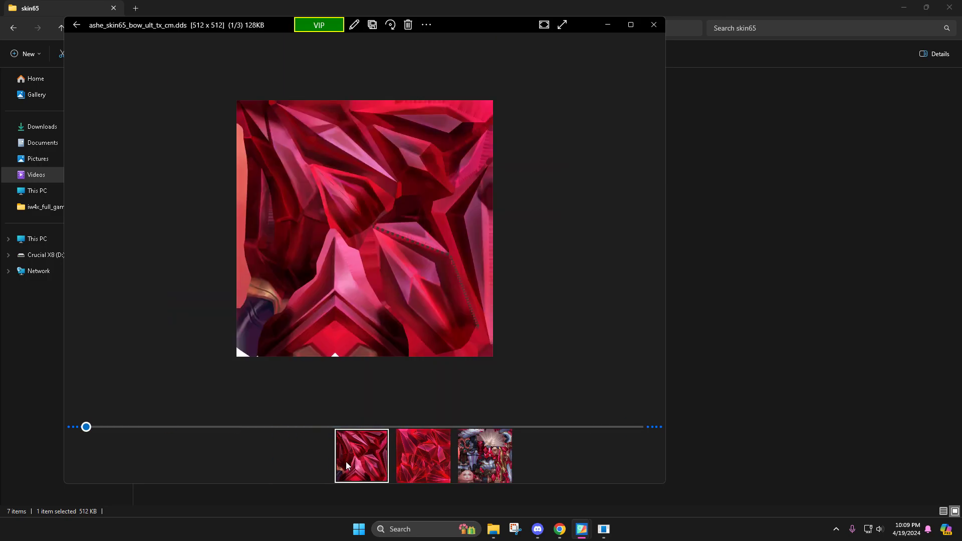
pyautogui.click(405, 461)
pyautogui.click(414, 471)
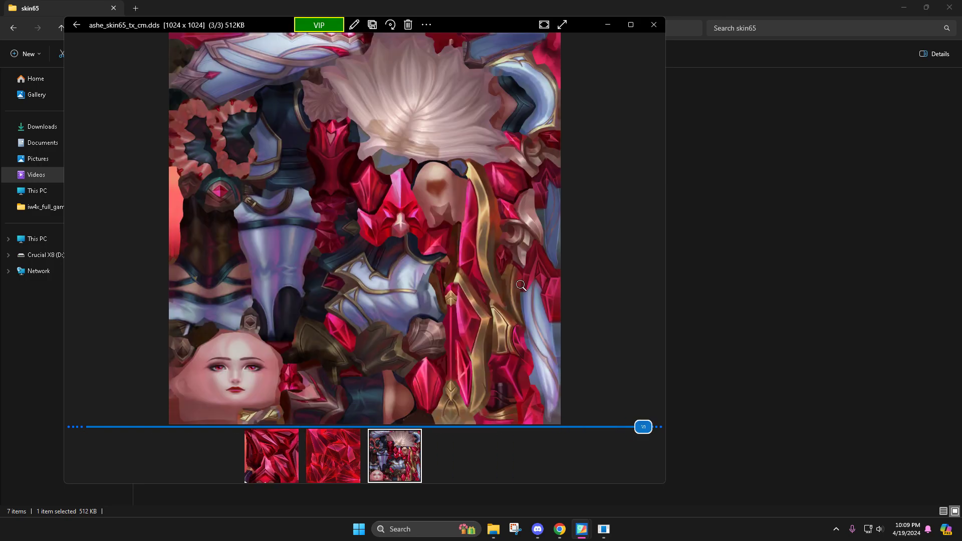
pyautogui.click(654, 25)
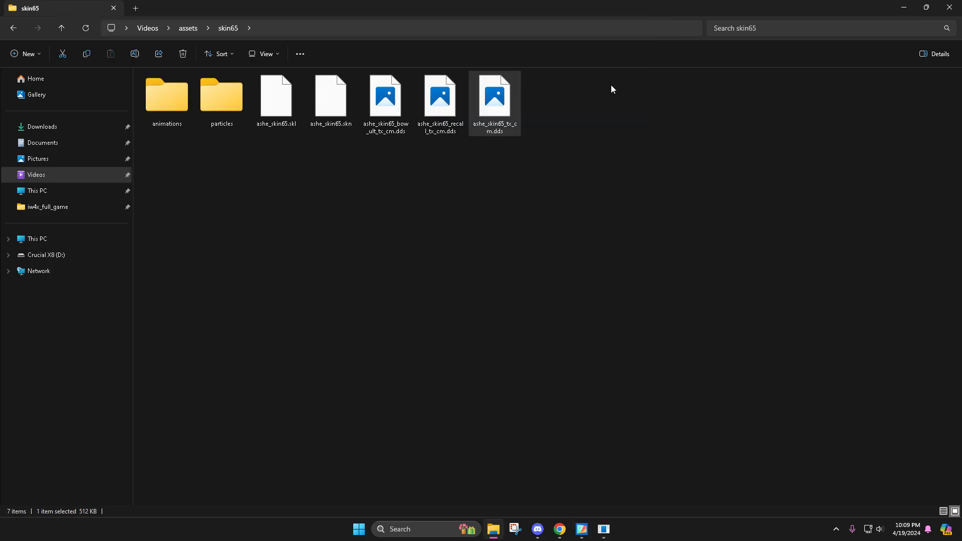
# Assign ashe_skin65_tx_cm.dds to the Body, Cape and Arrow materials
pyautogui.click(956, 11)
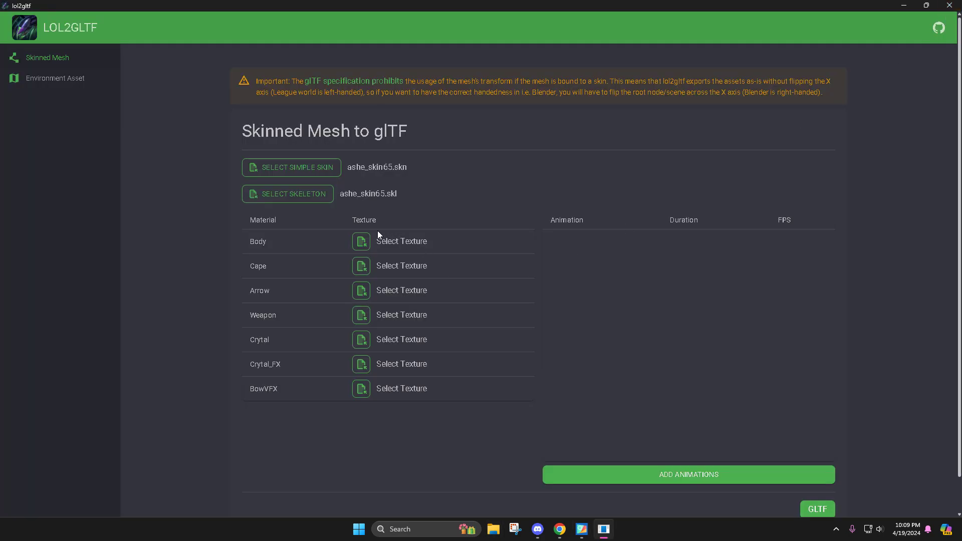
pyautogui.click(370, 243)
pyautogui.doubleClick(800, 150)
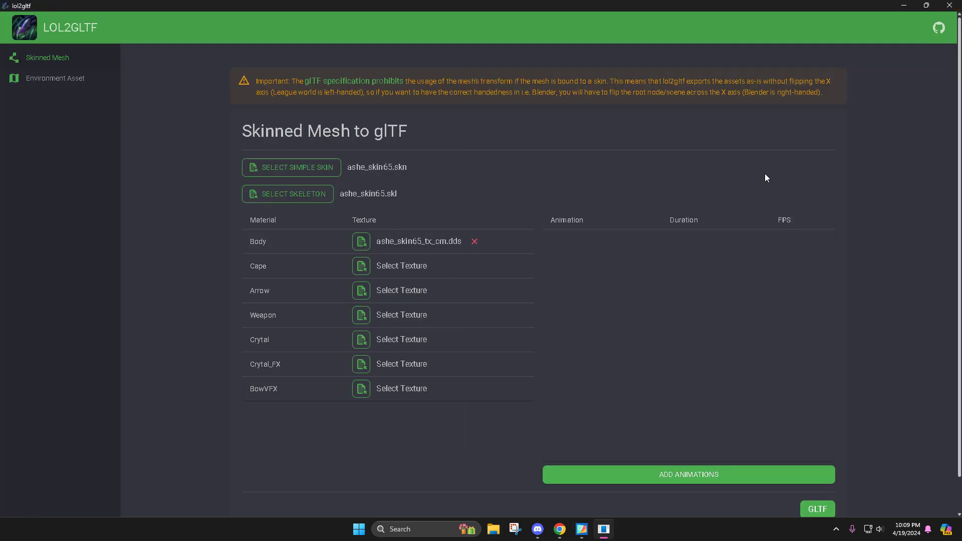
pyautogui.click(361, 266)
pyautogui.doubleClick(802, 152)
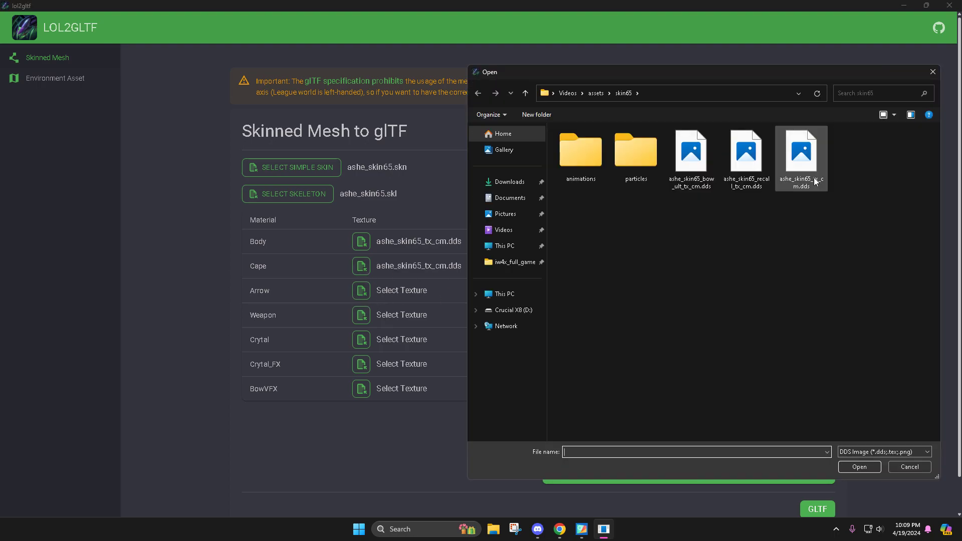
pyautogui.doubleClick(801, 152)
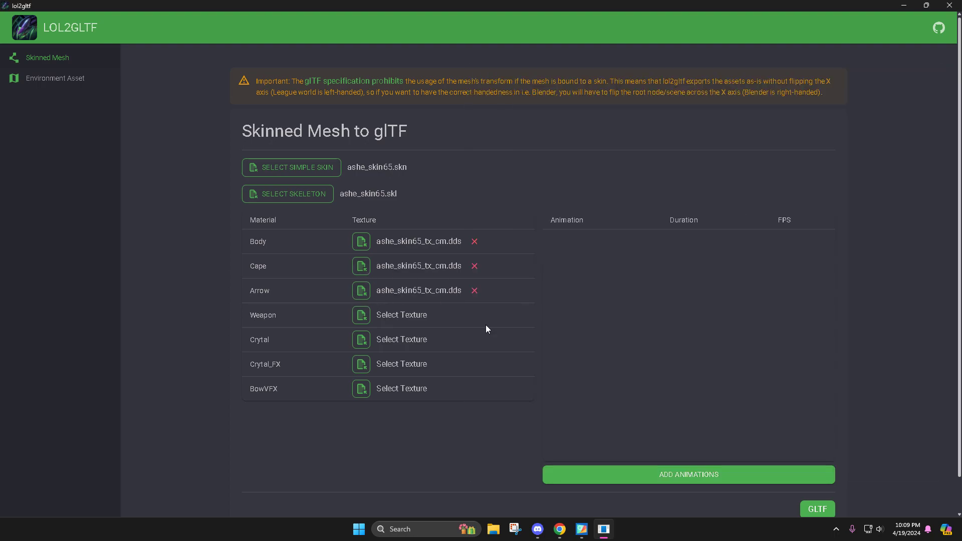
# Assign ashe_skin65_tx_cm.dds to the Weapon, Crytal, Crytal_FX and BowVFX materials
pyautogui.click(361, 316)
pyautogui.doubleClick(808, 170)
pyautogui.click(362, 340)
pyautogui.doubleClick(802, 152)
pyautogui.click(361, 364)
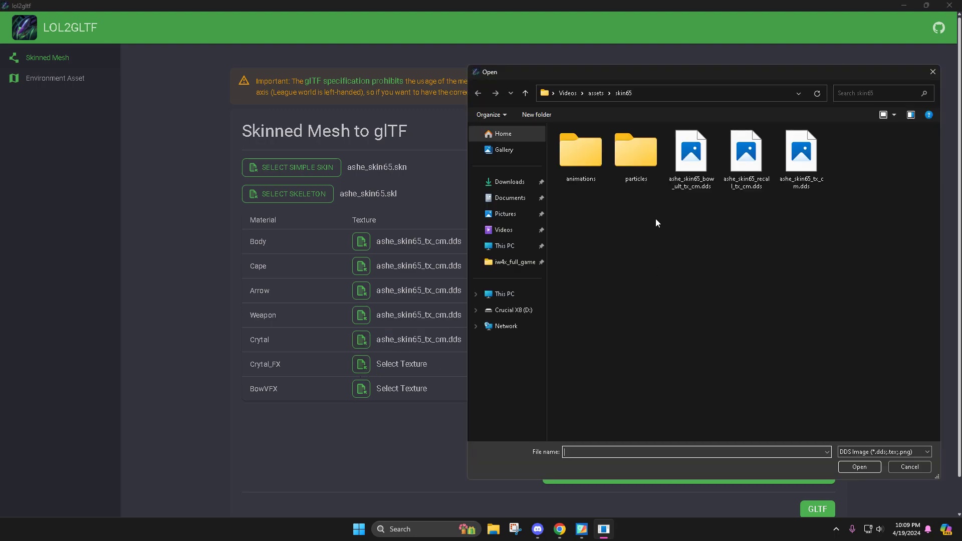
pyautogui.doubleClick(788, 150)
pyautogui.click(361, 389)
pyautogui.doubleClick(799, 151)
# Export the textured mesh to glTF as 1.glb and check it in Explorer's Videos folder
pyautogui.scroll(-1, 726, 446)
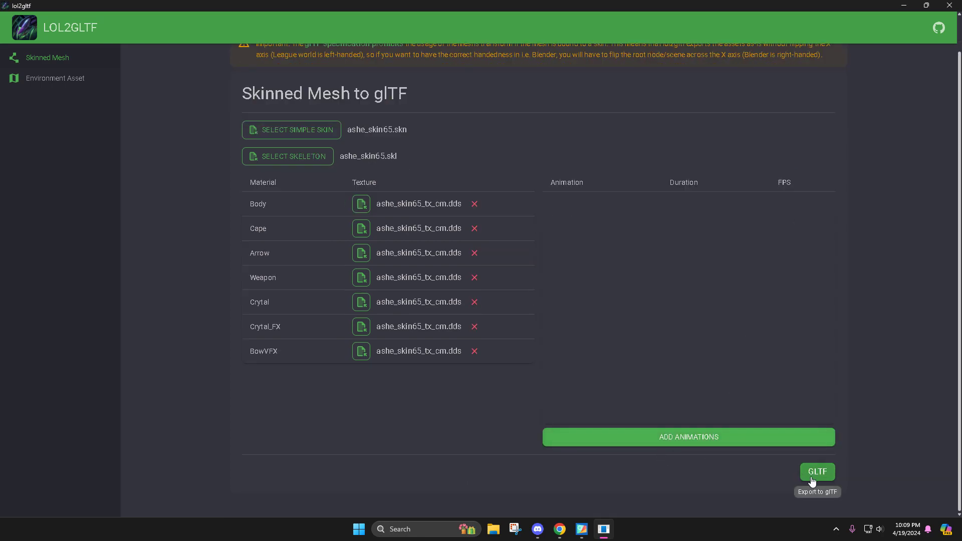
pyautogui.click(818, 473)
pyautogui.click(285, 412)
pyautogui.press('Return')
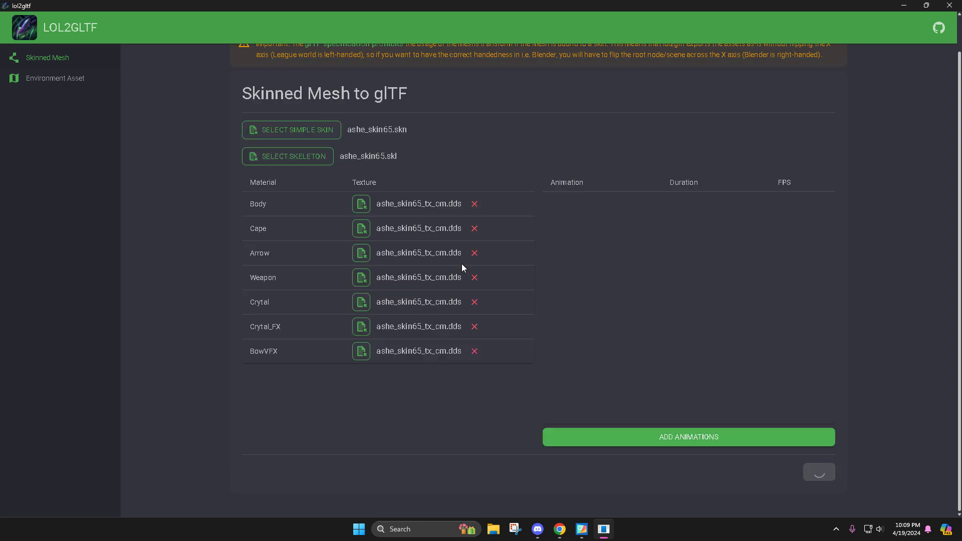
pyautogui.click(493, 530)
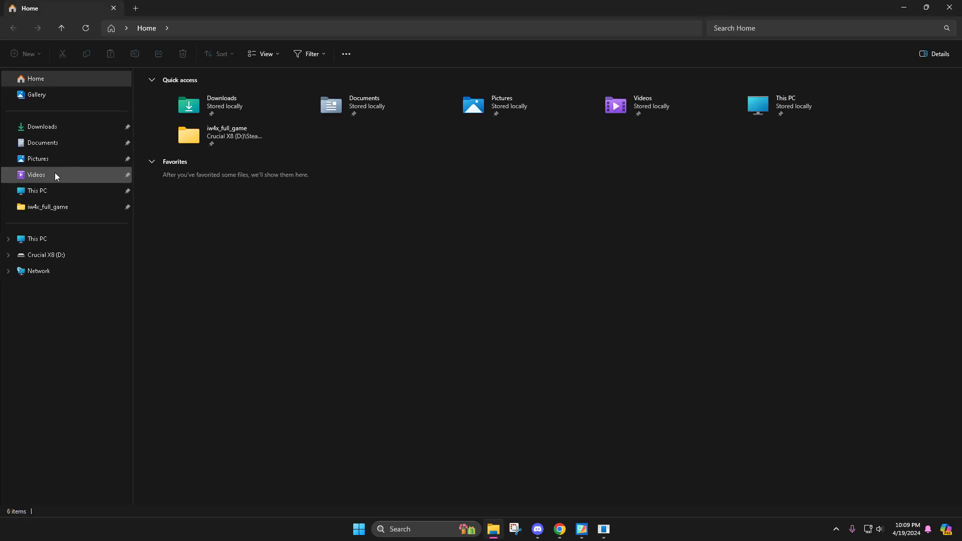
pyautogui.click(55, 174)
pyautogui.click(928, 8)
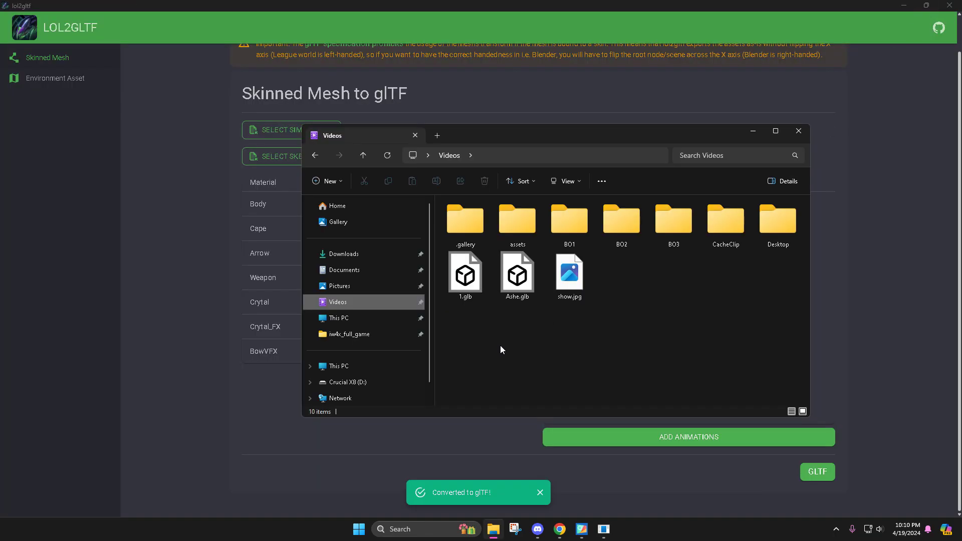
pyautogui.doubleClick(471, 283)
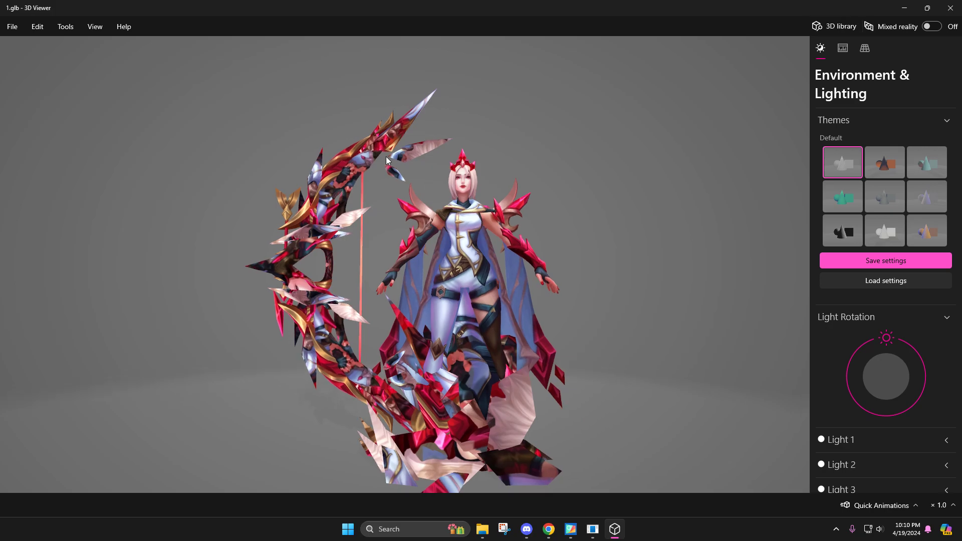
pyautogui.moveTo(569, 402)
pyautogui.mouseDown()
pyautogui.moveTo(577, 341)
pyautogui.moveTo(525, 350)
pyautogui.moveTo(582, 414)
pyautogui.mouseUp()
# Close the 3D viewer and switch Crytal, Crytal_FX and BowVFX to ashe_skin65_recall_tx_cm.dds
pyautogui.click(950, 8)
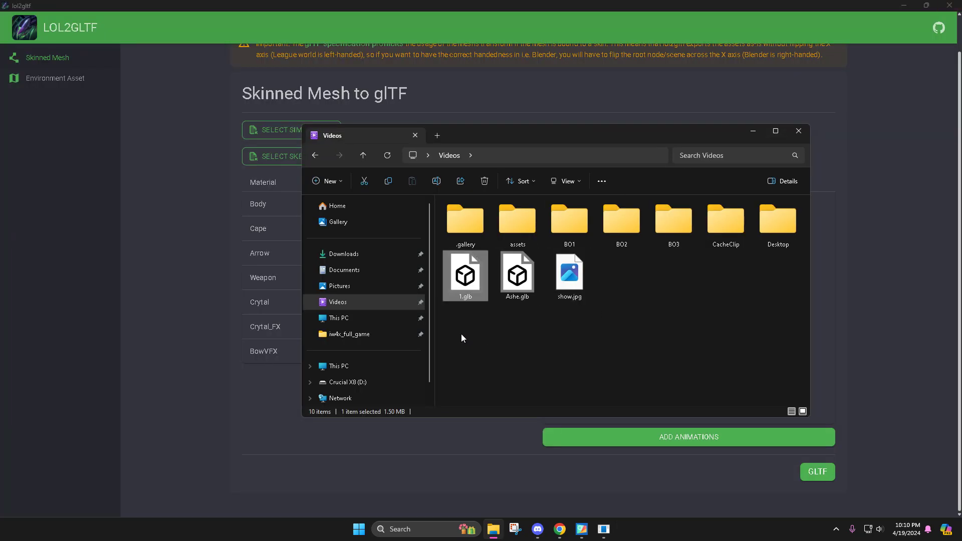
pyautogui.click(753, 130)
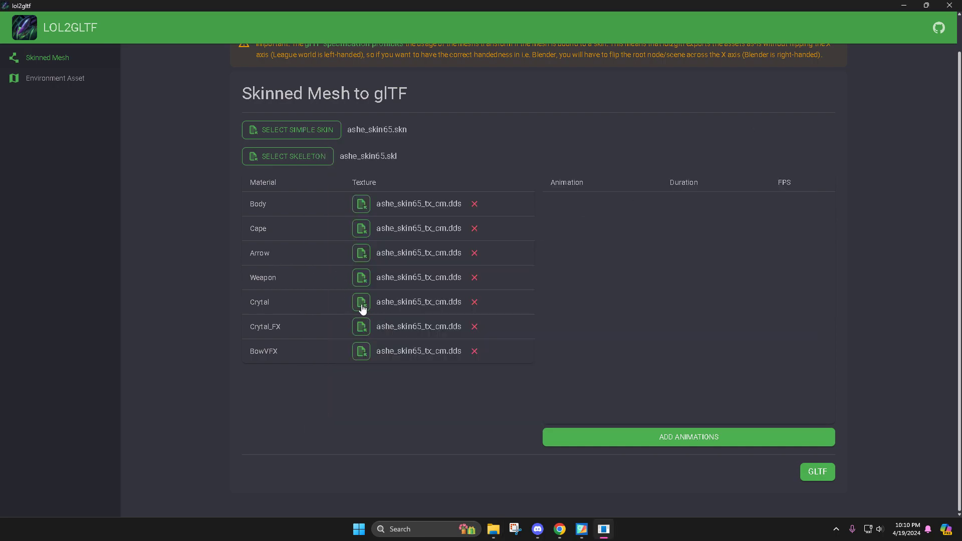
pyautogui.click(363, 309)
pyautogui.click(753, 169)
pyautogui.doubleClick(754, 168)
pyautogui.click(361, 334)
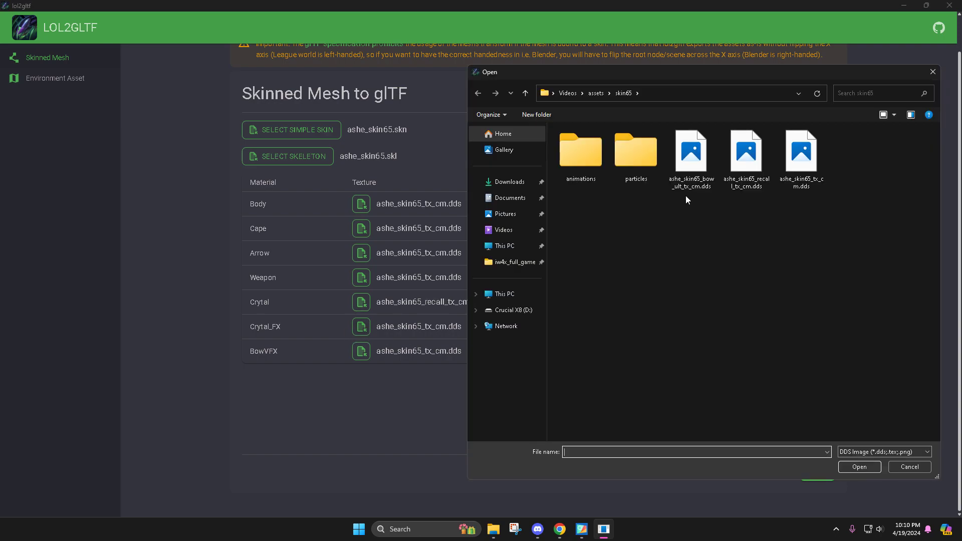
pyautogui.doubleClick(744, 180)
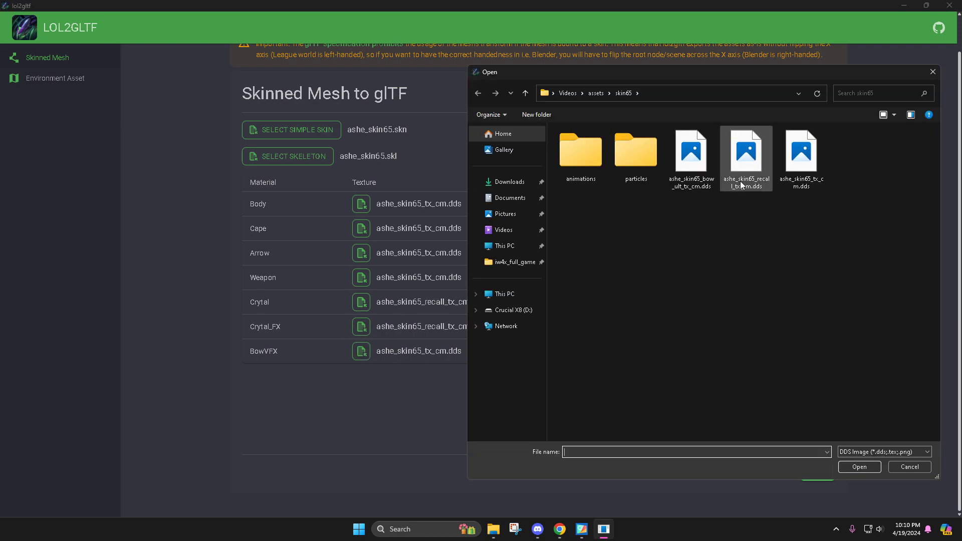
pyautogui.doubleClick(744, 173)
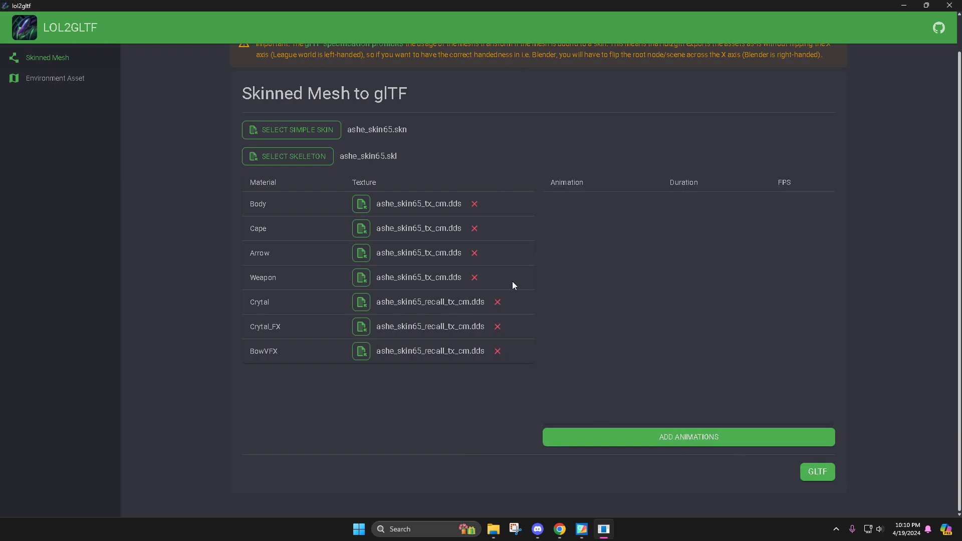
# Re-export the model to glTF as 1.glb
pyautogui.click(816, 471)
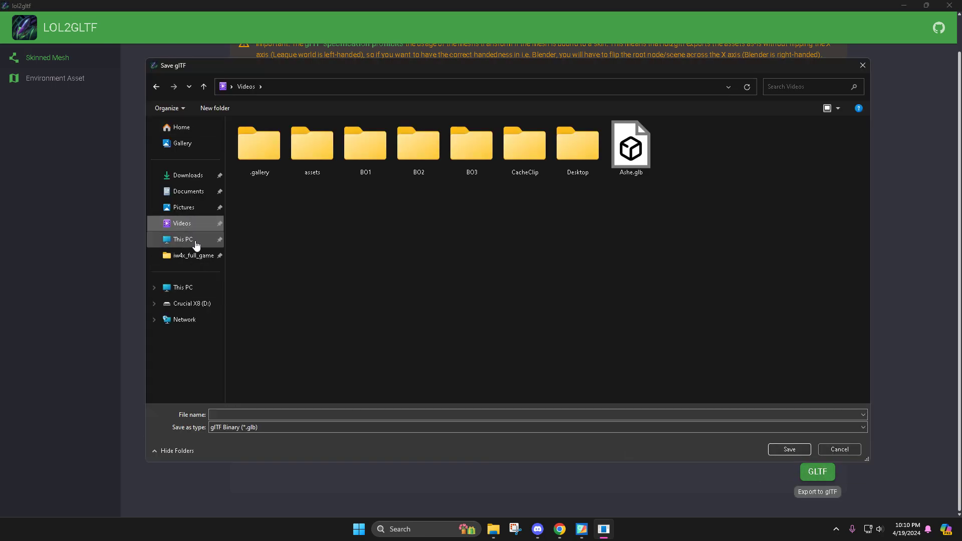
pyautogui.write('1')
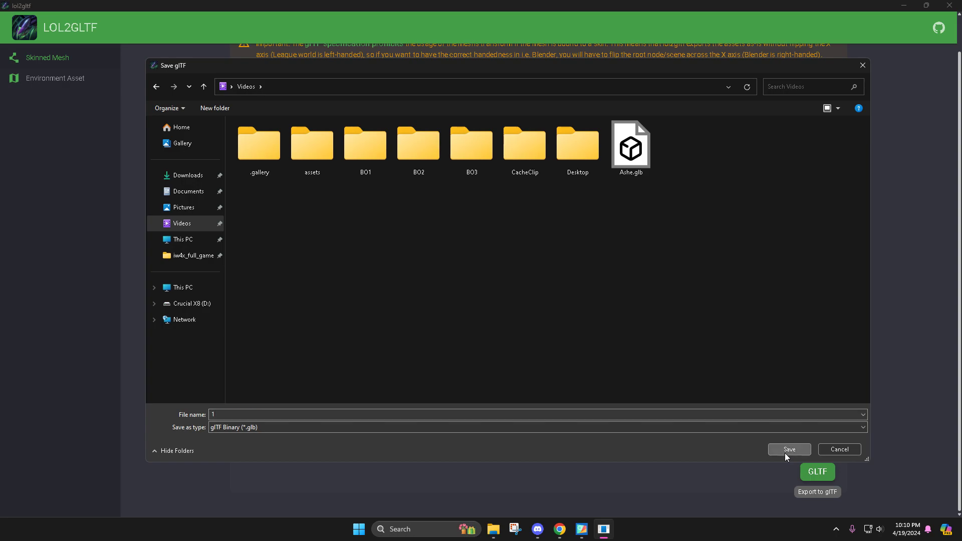
pyautogui.click(790, 449)
pyautogui.click(493, 530)
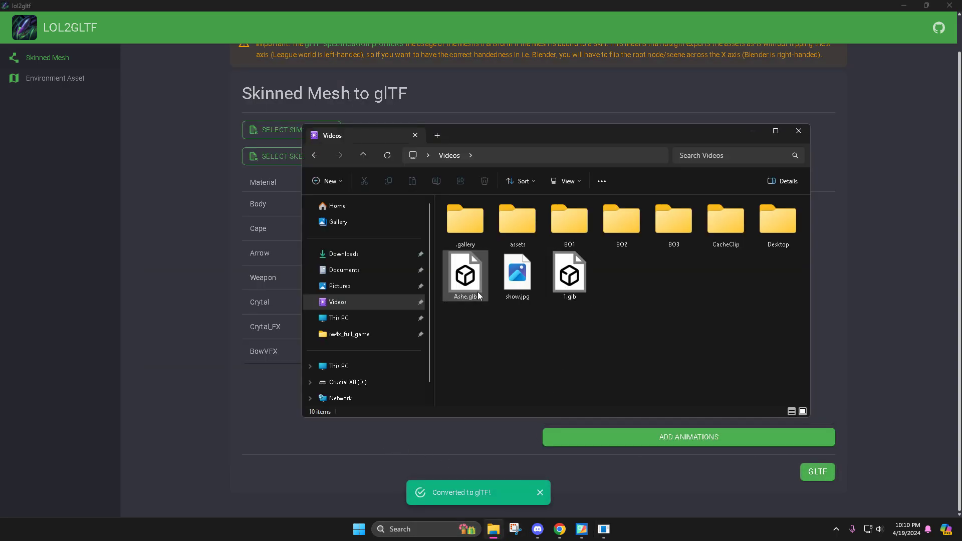
pyautogui.doubleClick(569, 290)
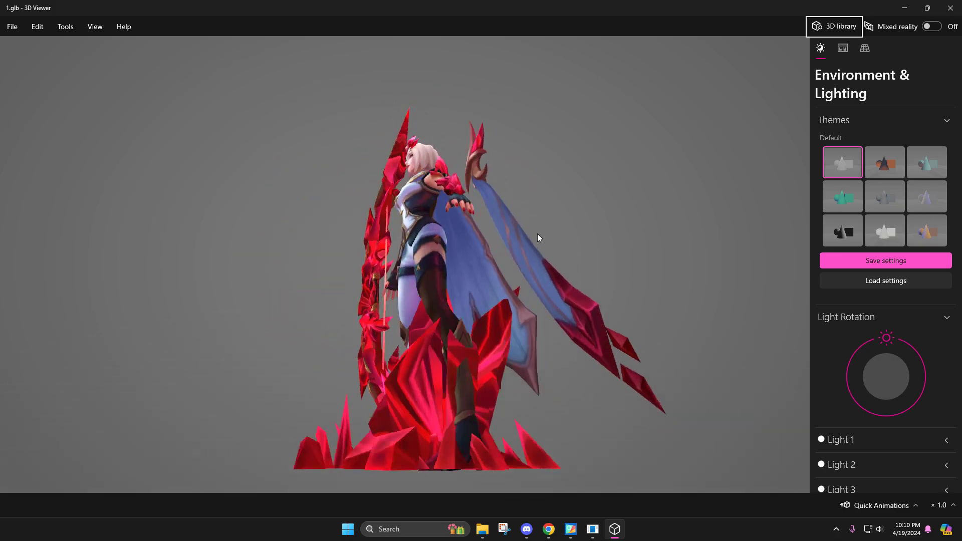
pyautogui.moveTo(596, 281); pyautogui.dragTo(576, 250)
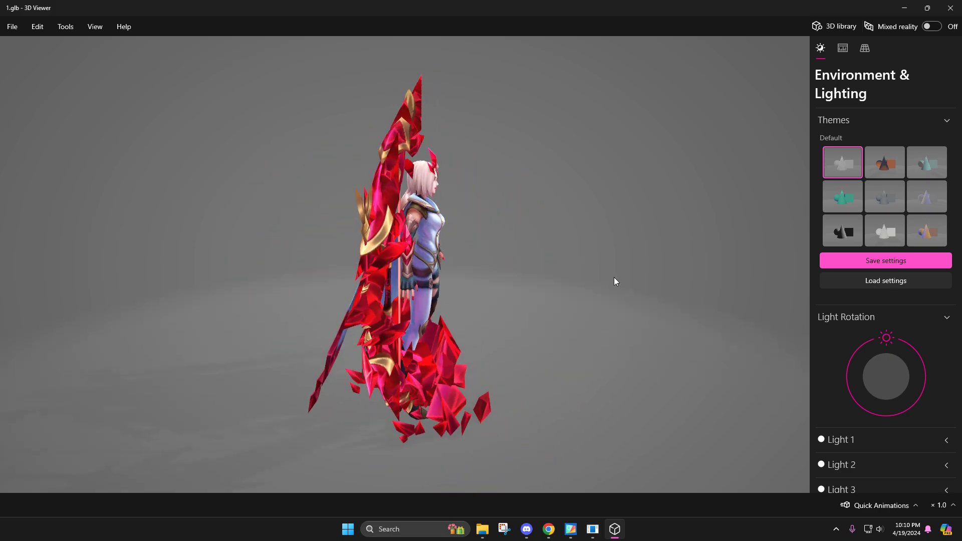
pyautogui.moveTo(612, 278); pyautogui.dragTo(531, 248)
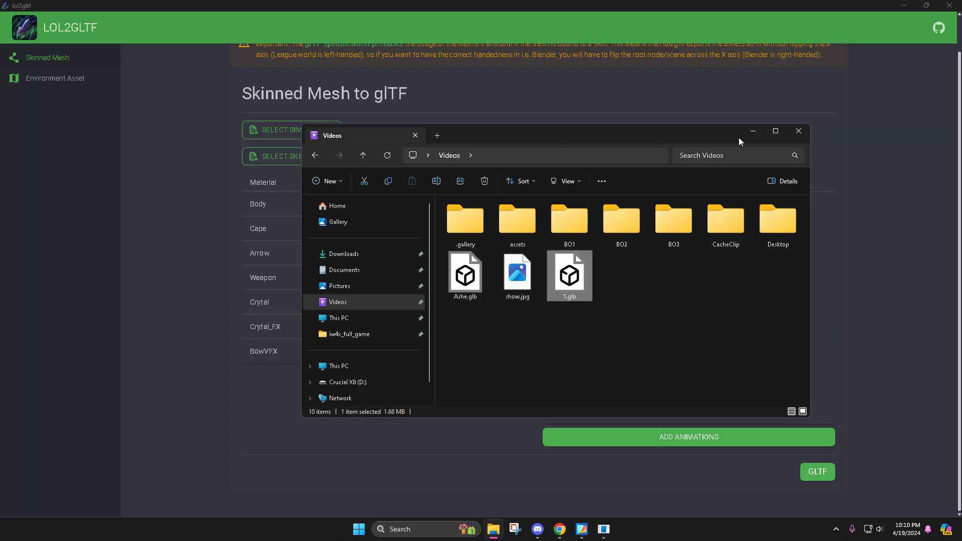
# Give the BowVFX material the ashe_skin65_bow_ult_tx_cm.dds texture
pyautogui.click(753, 131)
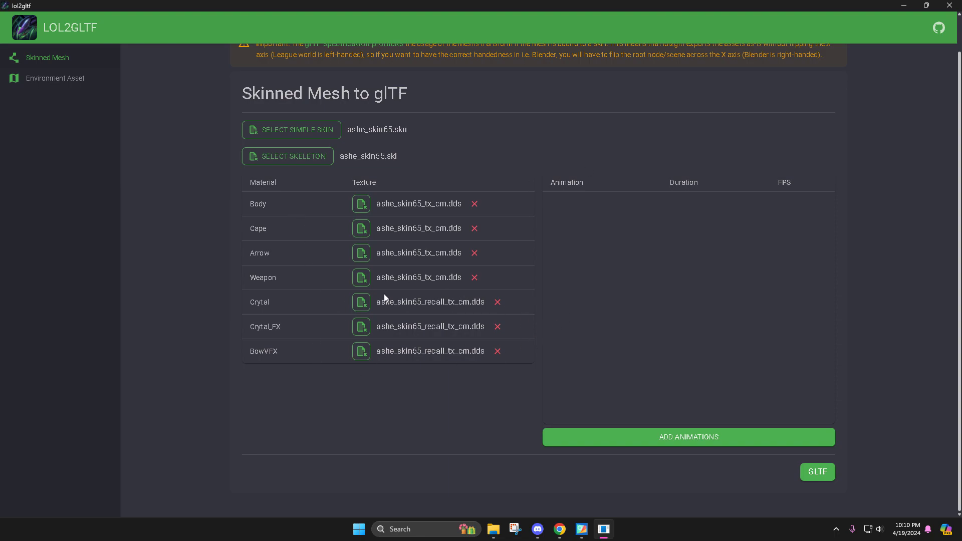
pyautogui.click(358, 354)
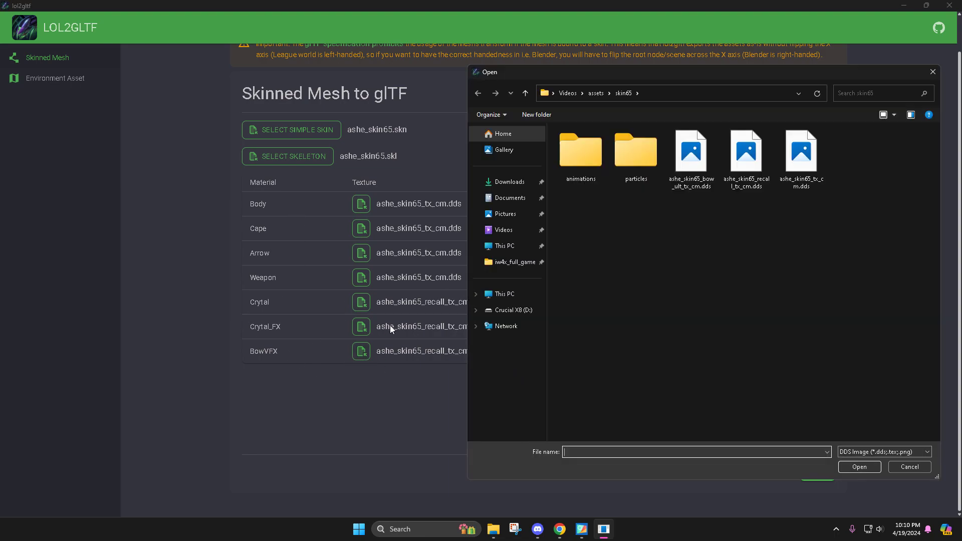
pyautogui.doubleClick(700, 171)
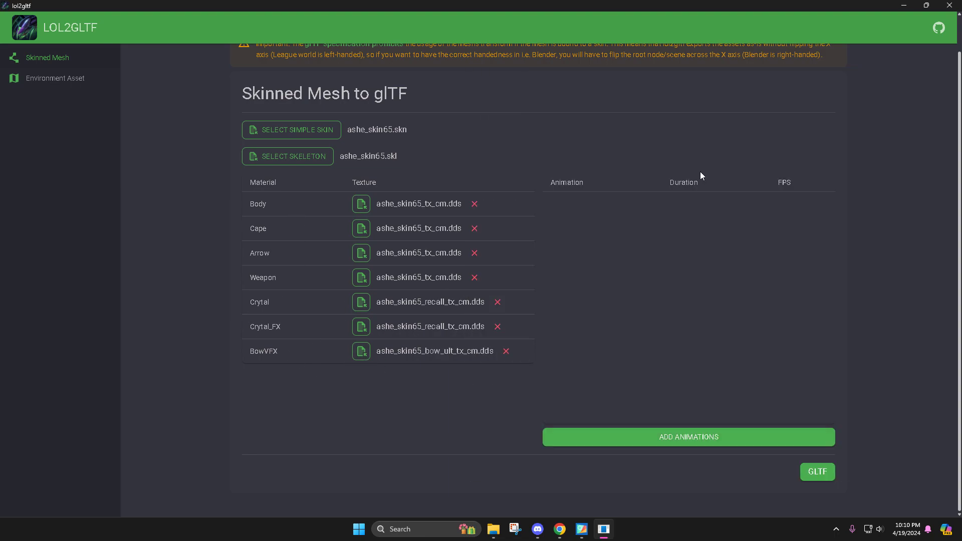
# Export the model to glTF as 2.glb in the Videos folder
pyautogui.click(816, 473)
pyautogui.click(185, 226)
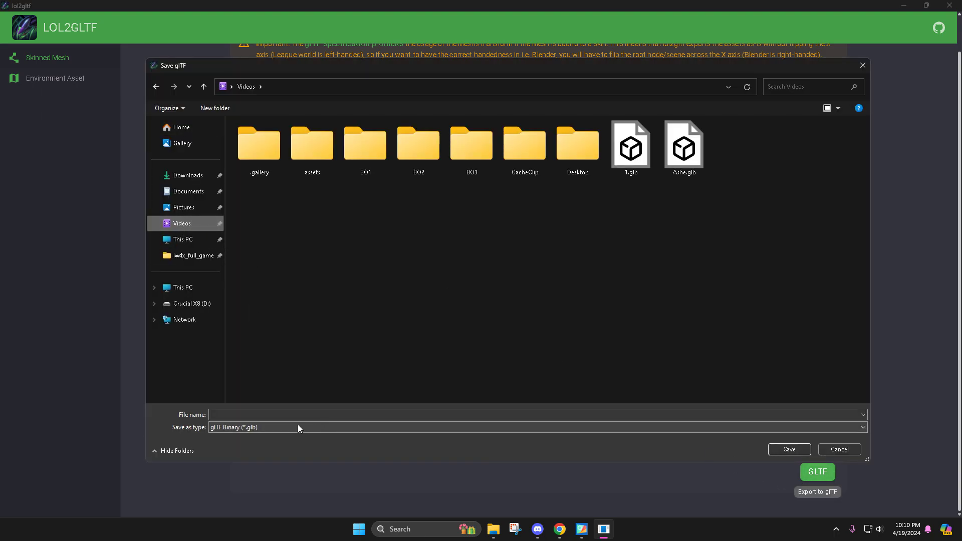
pyautogui.click(296, 416)
pyautogui.write('2')
pyautogui.click(778, 452)
pyautogui.click(494, 529)
# Open 2.glb in the 3D viewer and rotate it to a side view
pyautogui.click(632, 283)
pyautogui.doubleClick(631, 284)
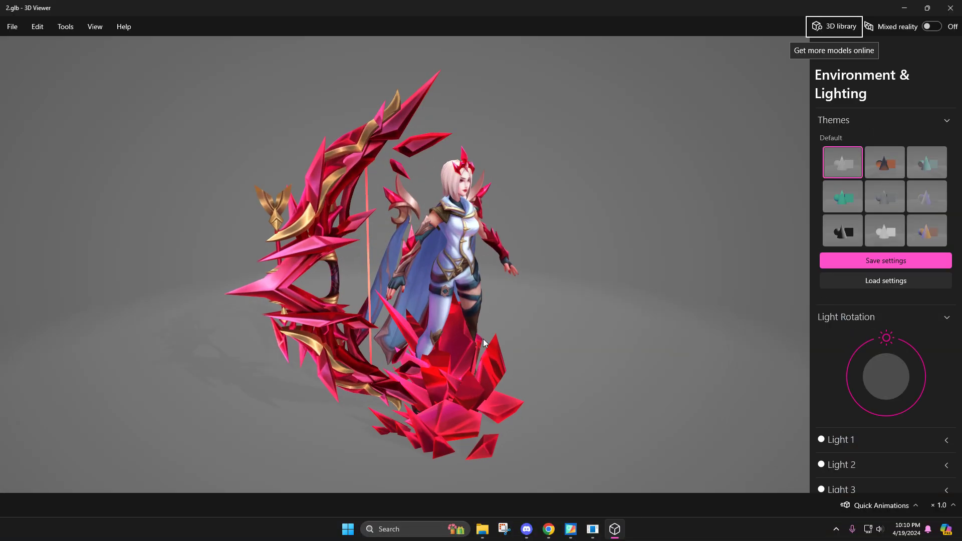
pyautogui.moveTo(484, 343); pyautogui.dragTo(350, 320)
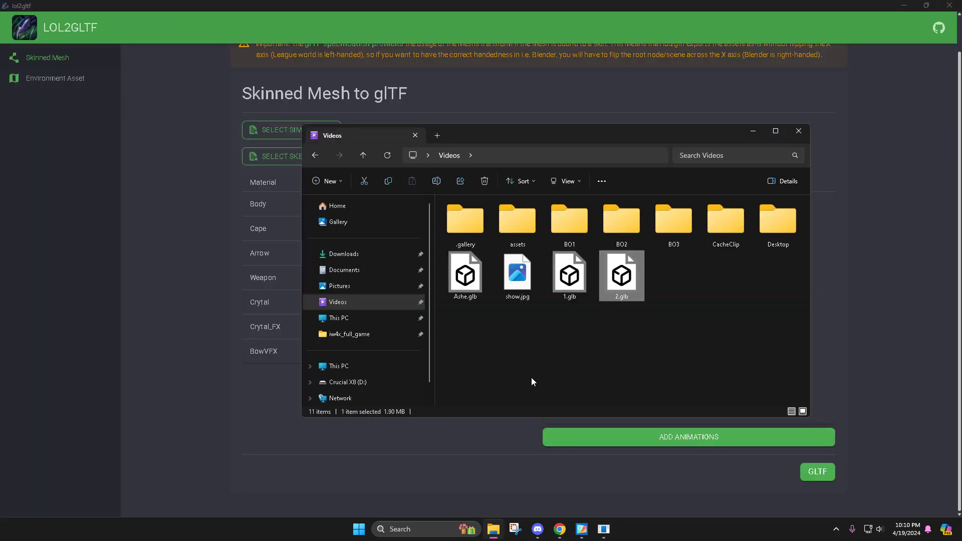
# Delete 1.glb and 2.glb from Videos and minimize Explorer to reveal lol2gltf
pyautogui.click(532, 381)
pyautogui.moveTo(613, 315); pyautogui.dragTo(606, 298)
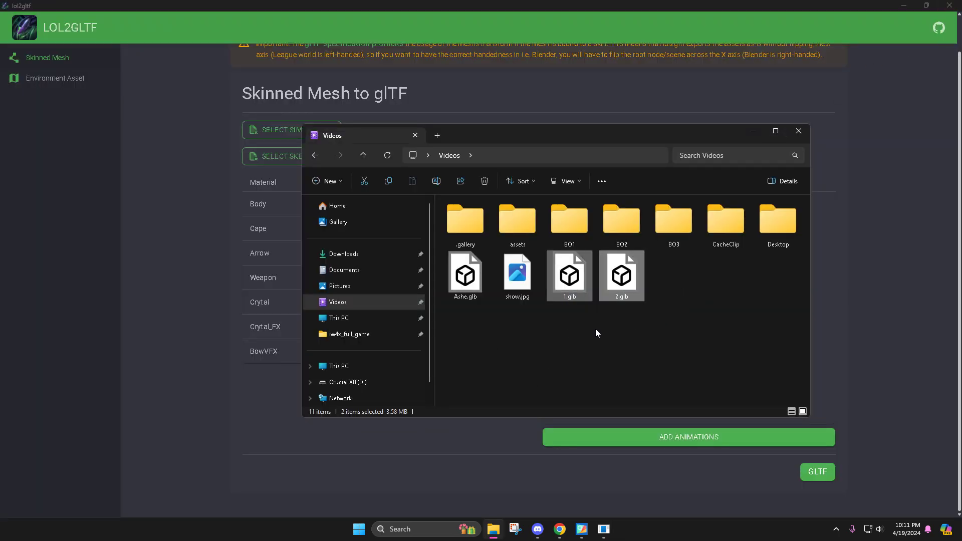
pyautogui.press('Delete')
pyautogui.click(753, 130)
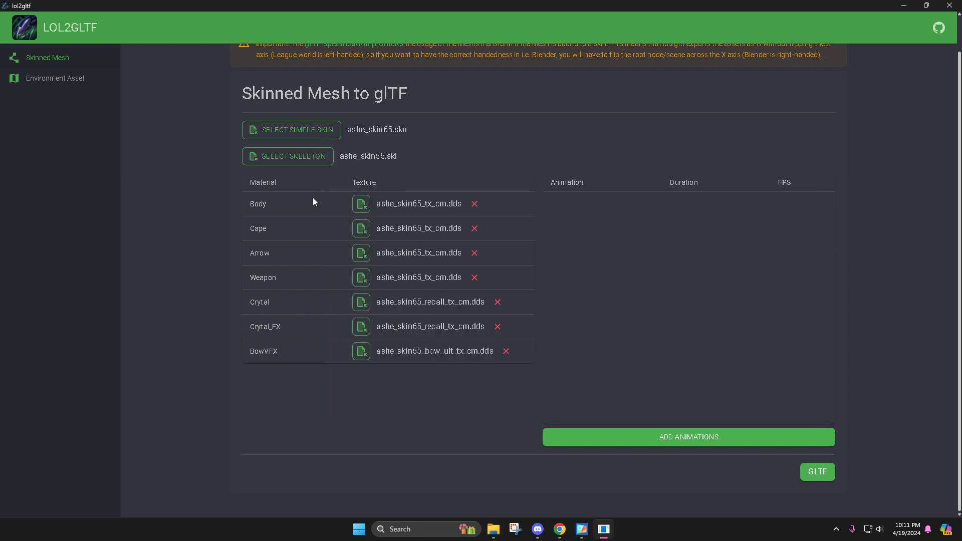
# Add ashe_run.anm from assets > base > animations as the export's animation
pyautogui.click(701, 437)
pyautogui.doubleClick(329, 157)
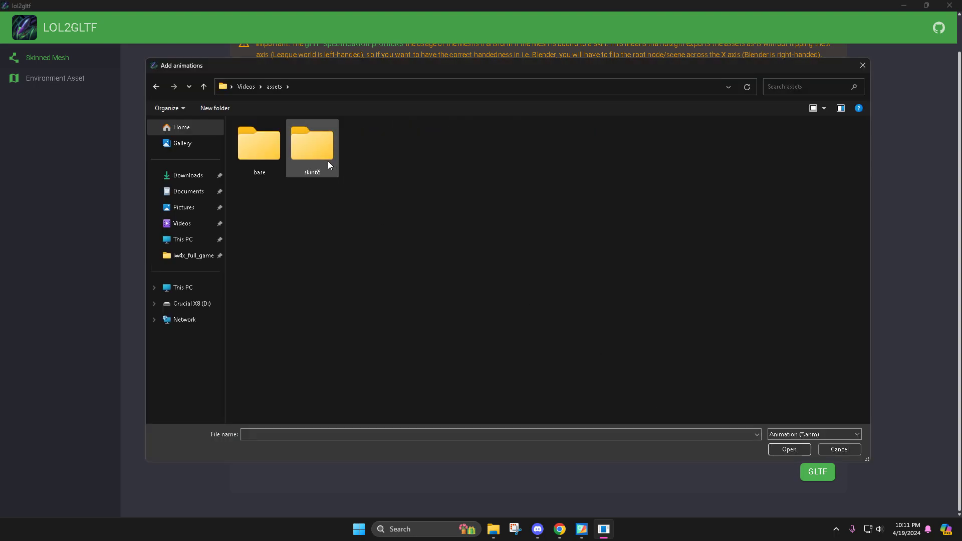
pyautogui.doubleClick(263, 148)
pyautogui.doubleClick(265, 158)
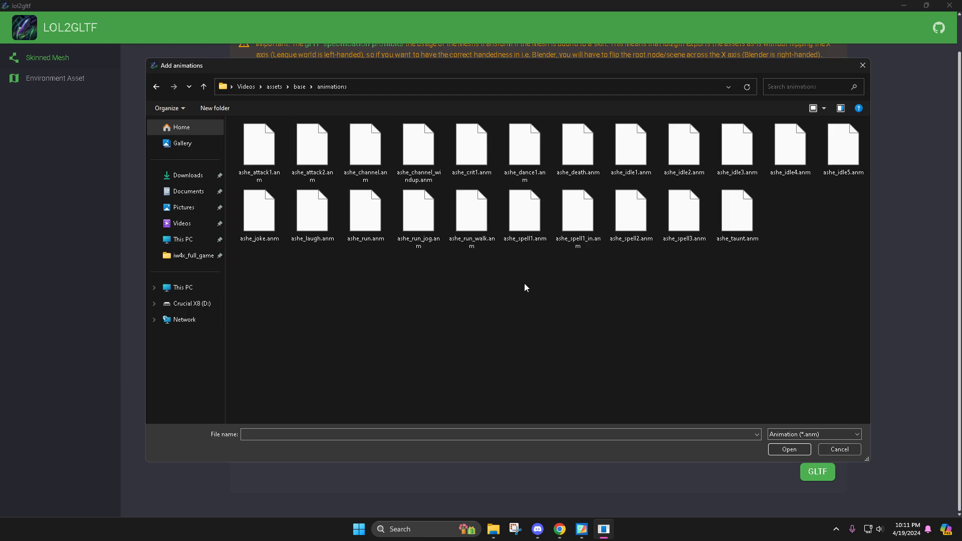
pyautogui.doubleClick(370, 236)
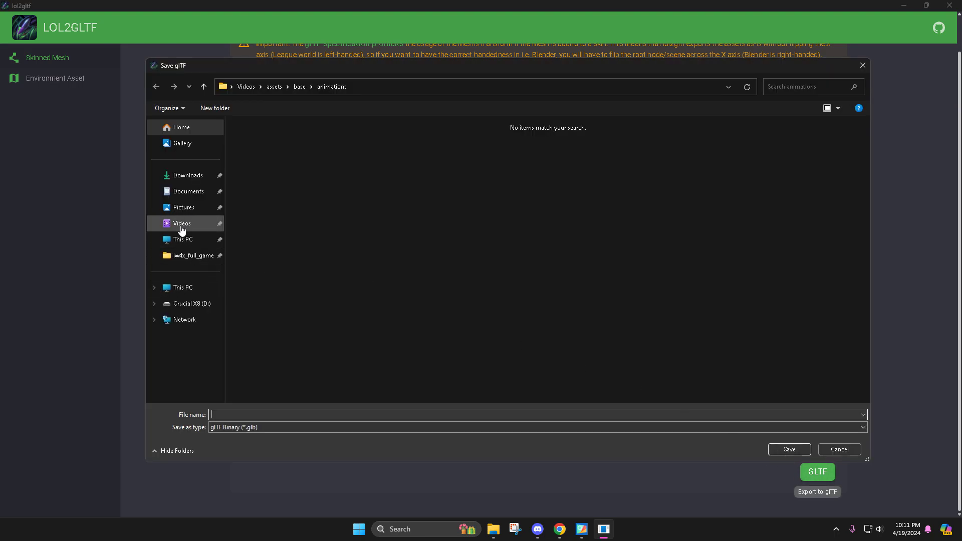
# Export the animated model as a GLTF into Videos as 1.glb
pyautogui.click(182, 224)
pyautogui.click(300, 415)
pyautogui.write('a')
pyautogui.click(790, 449)
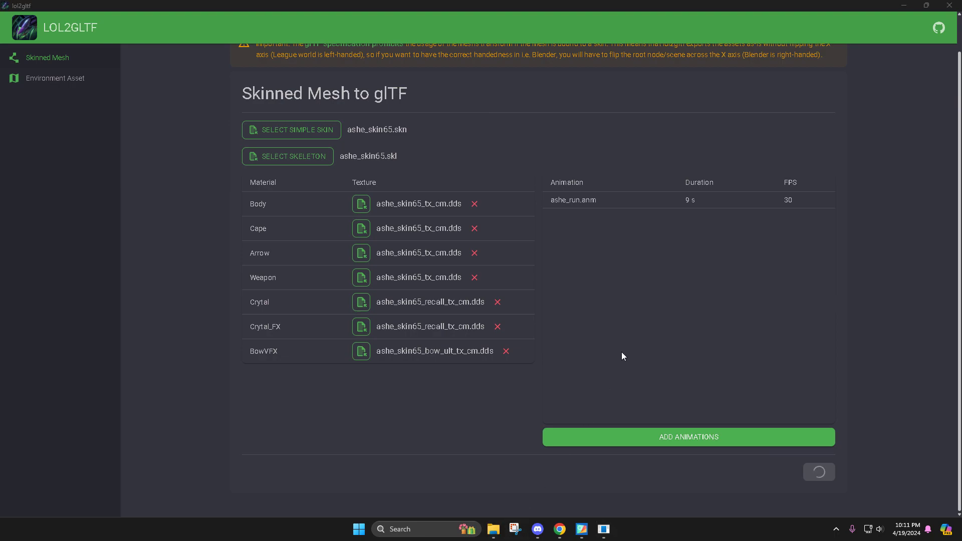
pyautogui.click(496, 528)
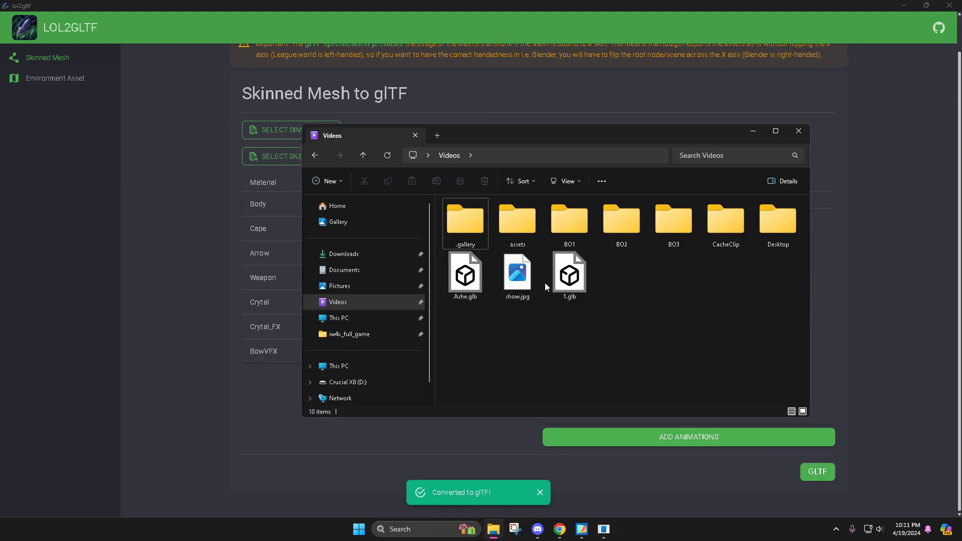
pyautogui.doubleClick(566, 278)
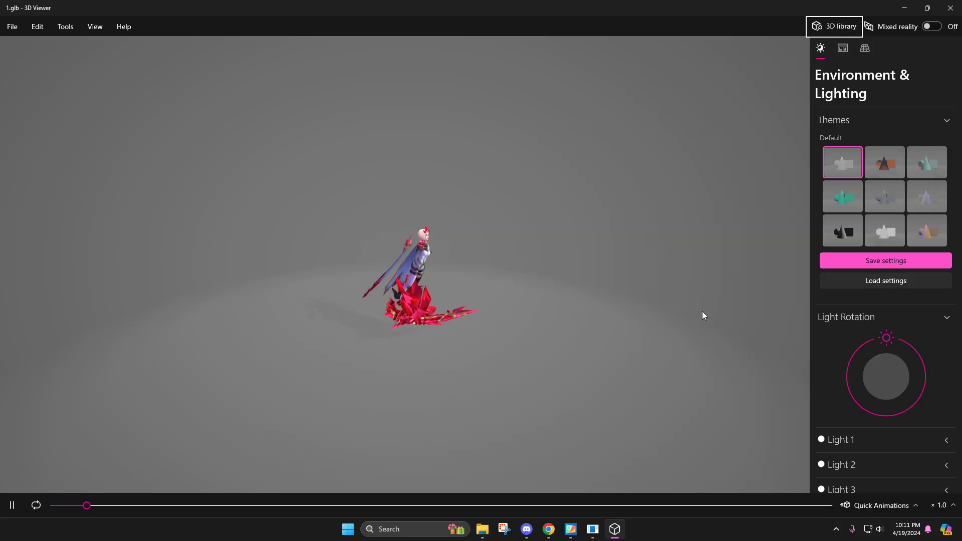
pyautogui.scroll(3, 652, 310)
pyautogui.scroll(4, 551, 348)
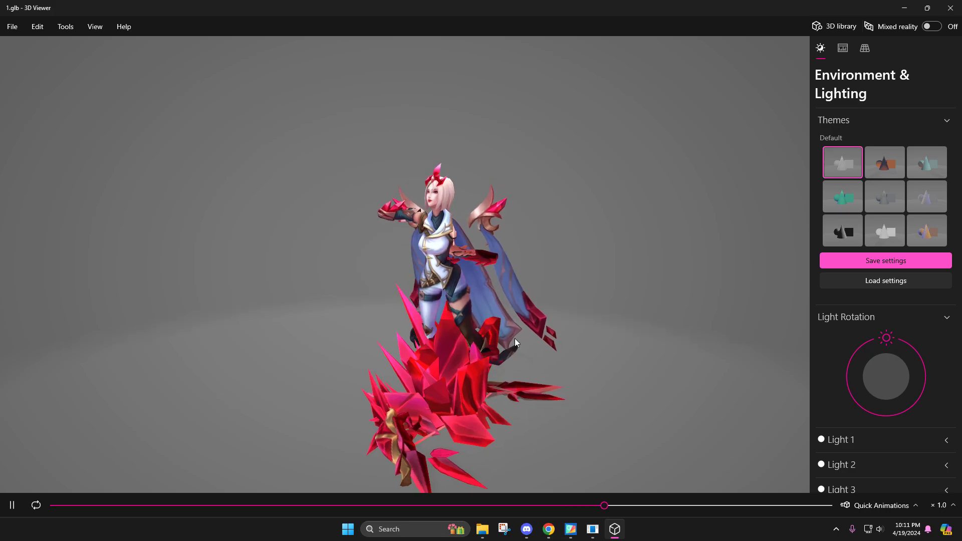
pyautogui.scroll(-5, 526, 338)
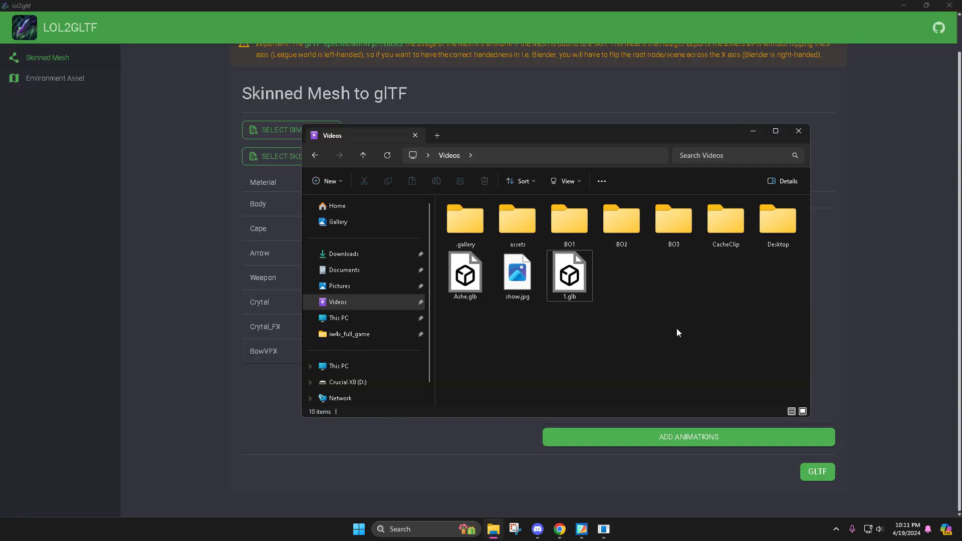
# Delete 1.glb from Videos, minimize Explorer, and close lol2gltf
pyautogui.press('space')
pyautogui.press('Delete')
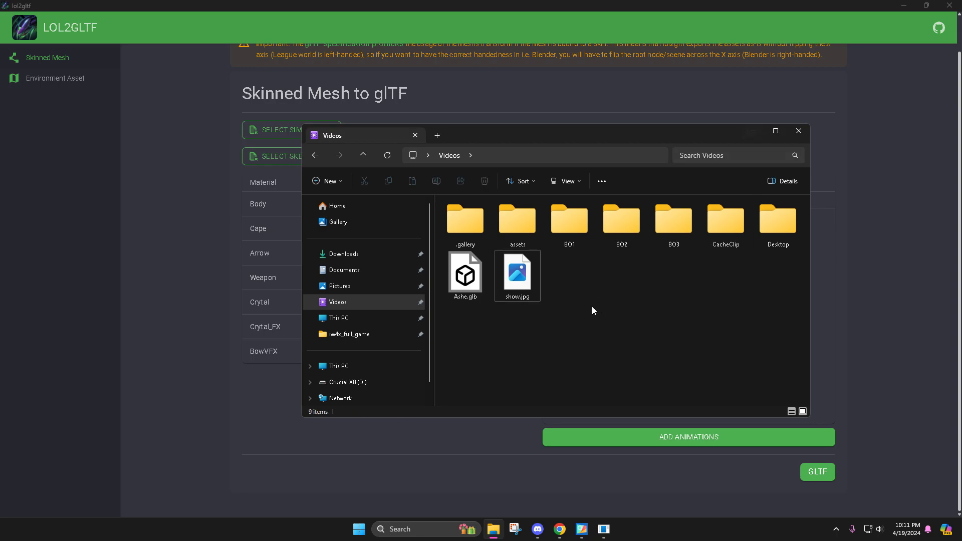
pyautogui.click(752, 131)
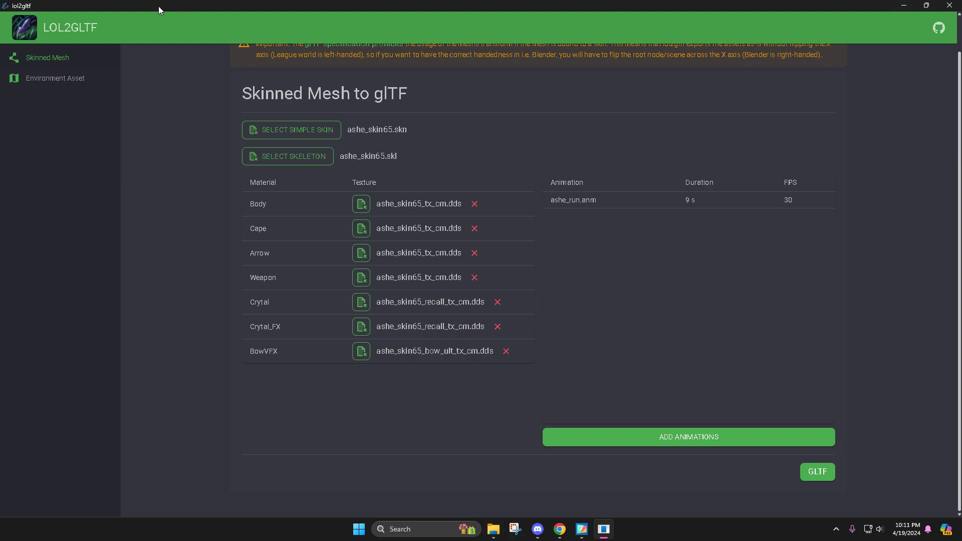
pyautogui.click(957, 5)
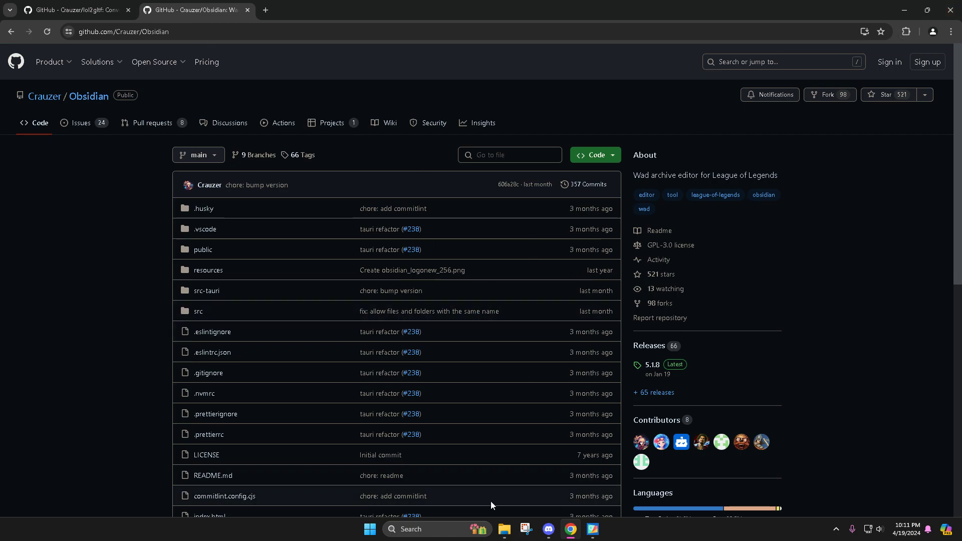
# Run Obsidian.exe from D:\Riot Games\League of Legends\Obsidian
pyautogui.click(505, 530)
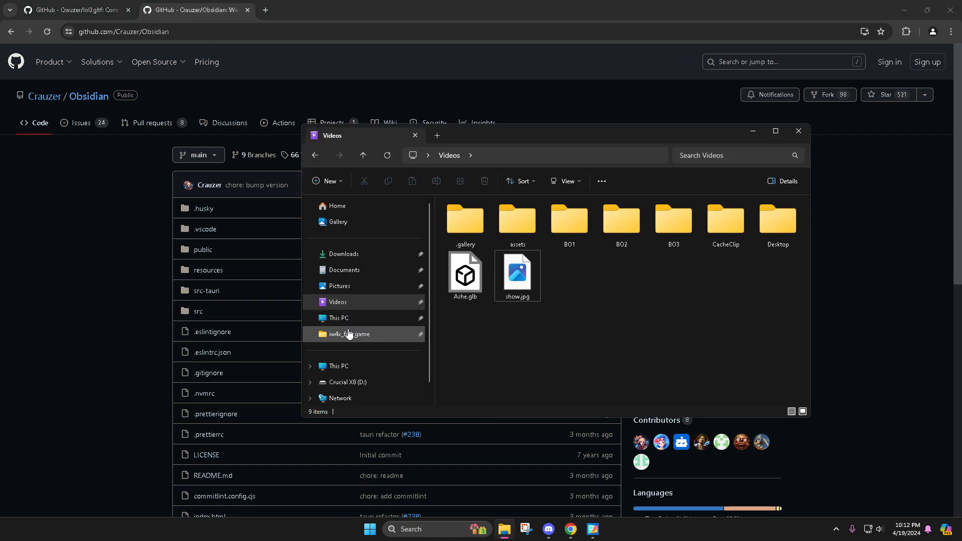
pyautogui.click(338, 384)
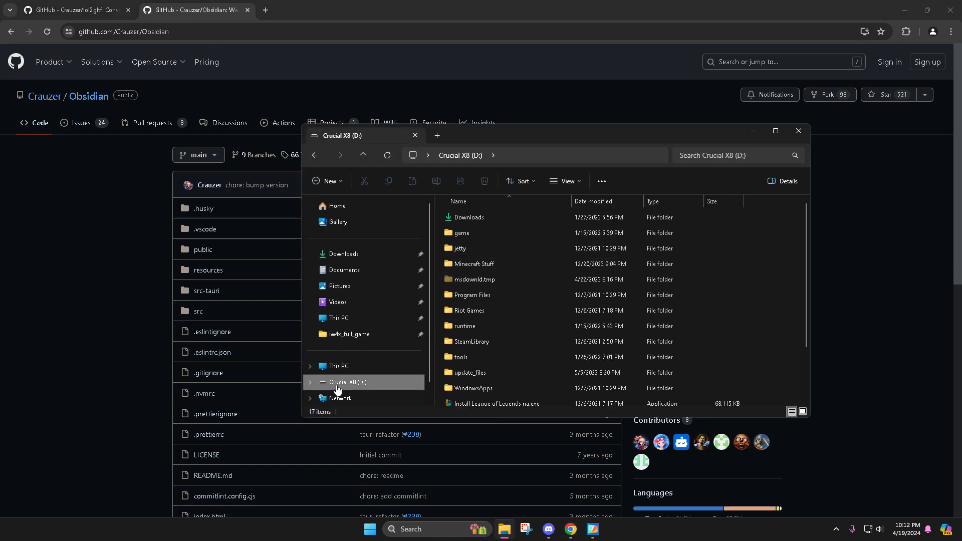
pyautogui.doubleClick(484, 311)
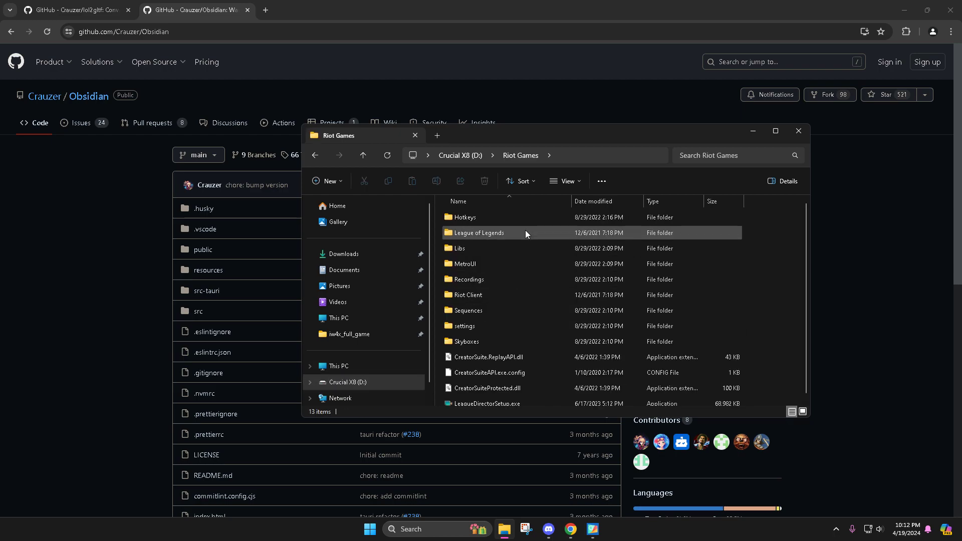
pyautogui.doubleClick(525, 232)
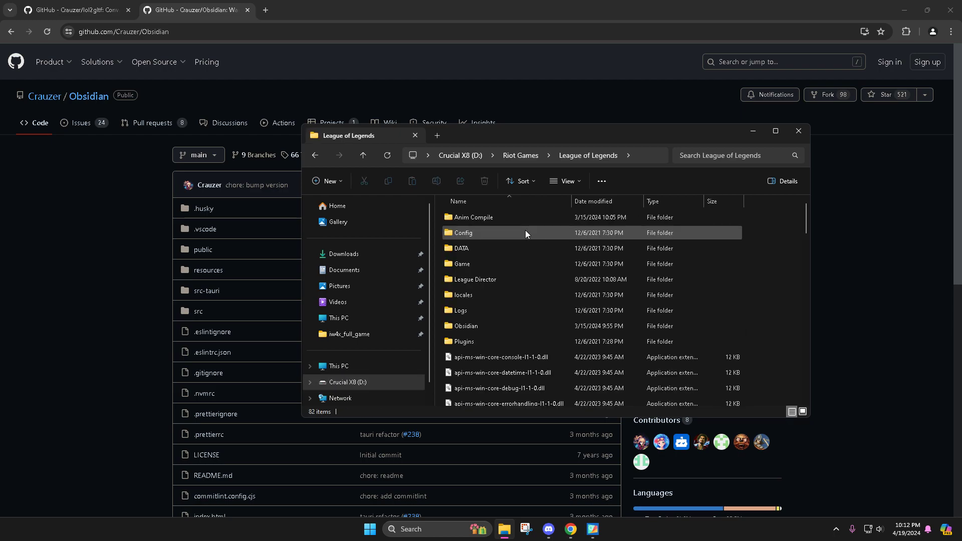
pyautogui.doubleClick(503, 327)
pyautogui.doubleClick(512, 325)
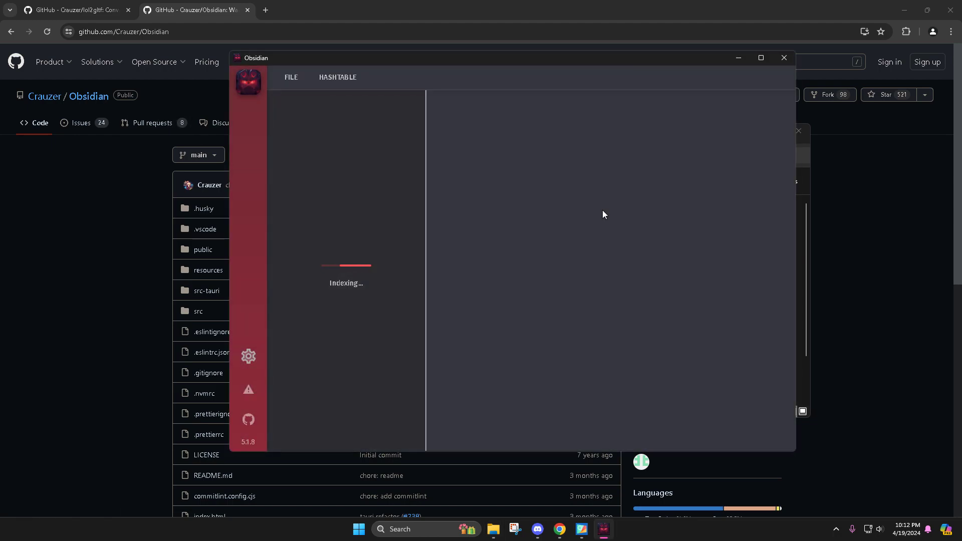
# Close the leftover 123 Photos viewer and start opening a WAD archive
pyautogui.rightClick(582, 529)
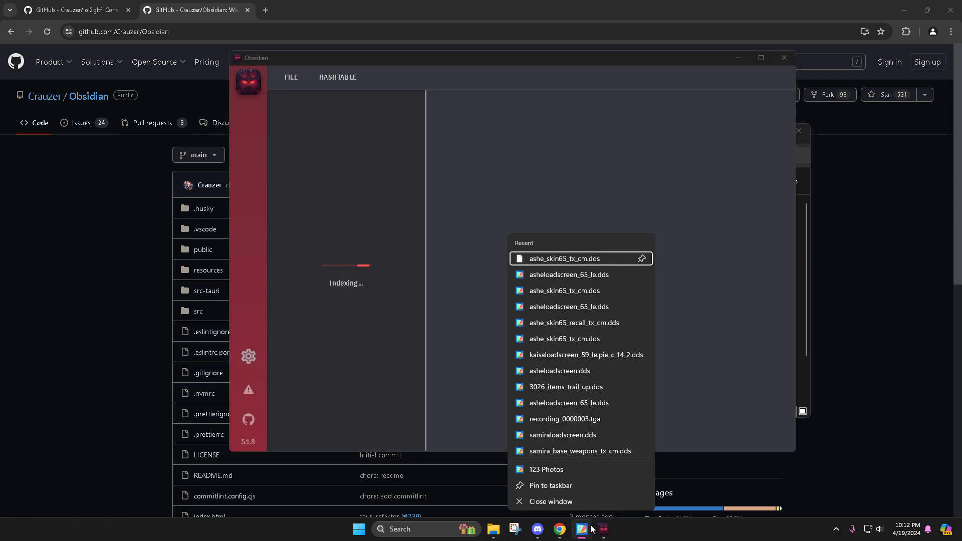
pyautogui.click(576, 503)
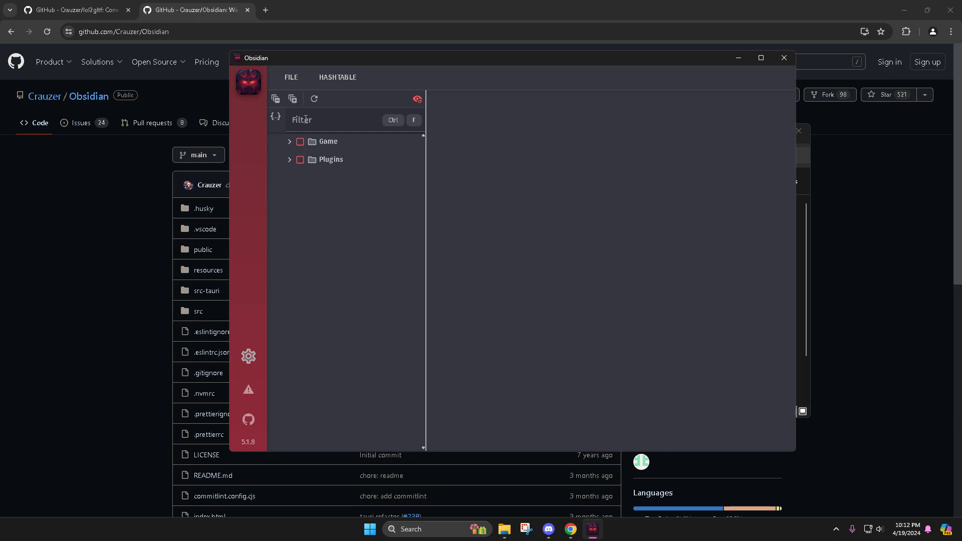
pyautogui.click(291, 78)
pyautogui.click(320, 99)
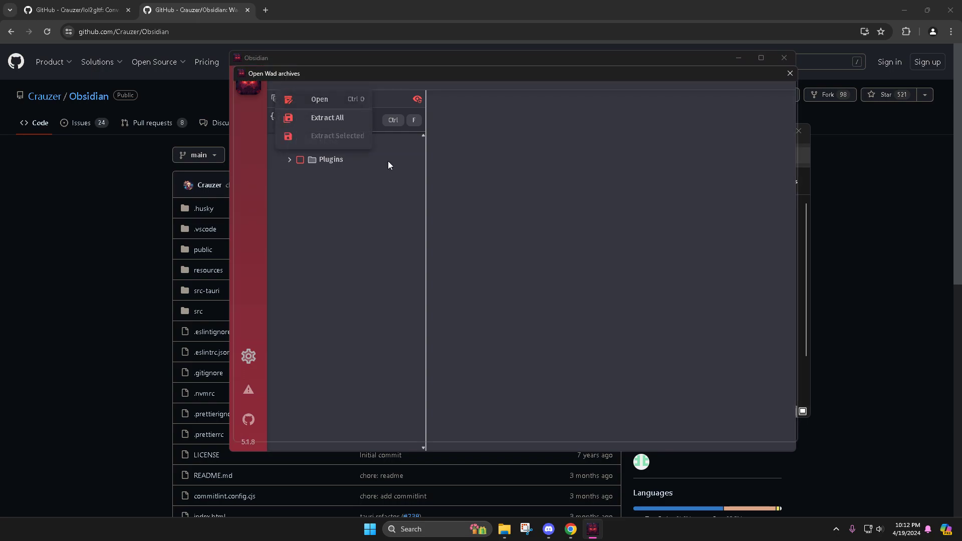
# Browse the DATA, CFG and Game folders under League of Legends, then cancel
pyautogui.doubleClick(366, 182)
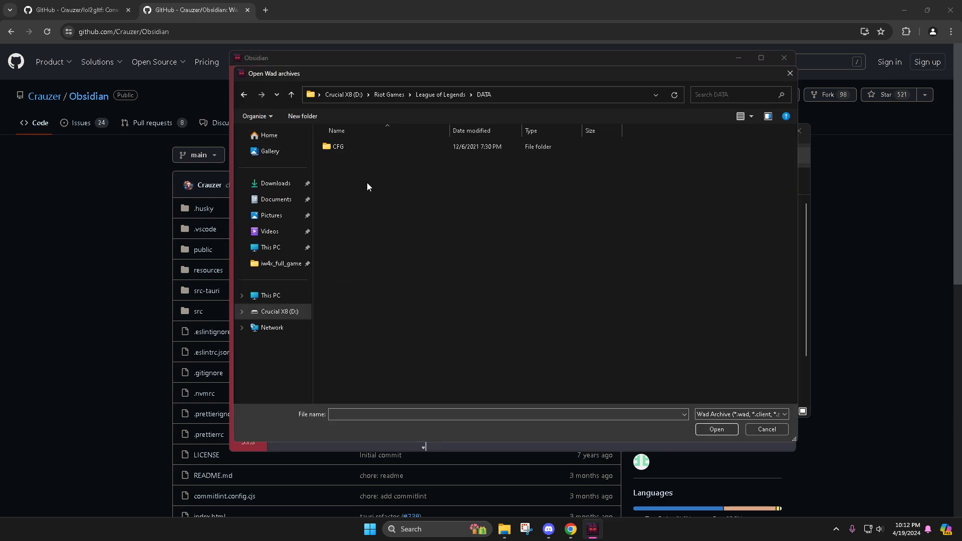
pyautogui.doubleClick(353, 144)
pyautogui.click(245, 95)
pyautogui.click(245, 95)
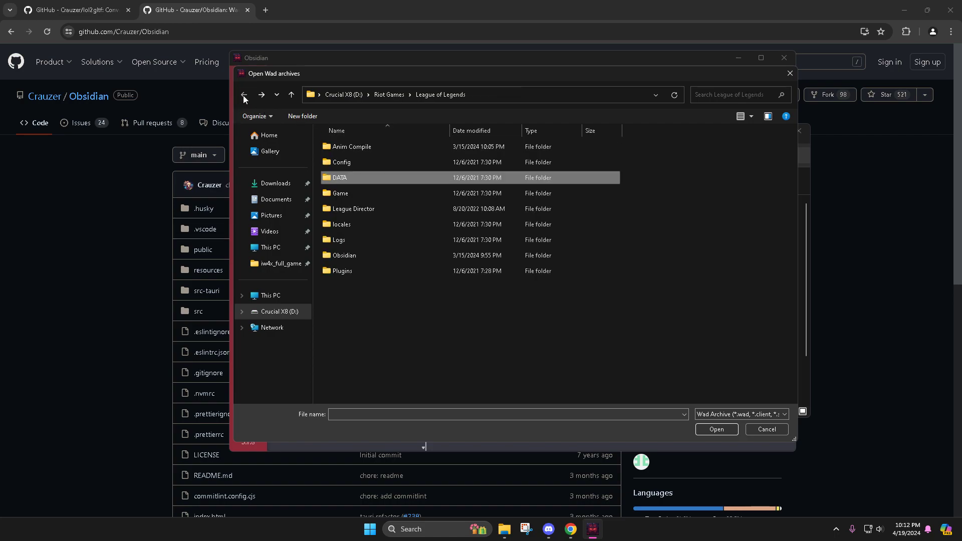
pyautogui.doubleClick(369, 193)
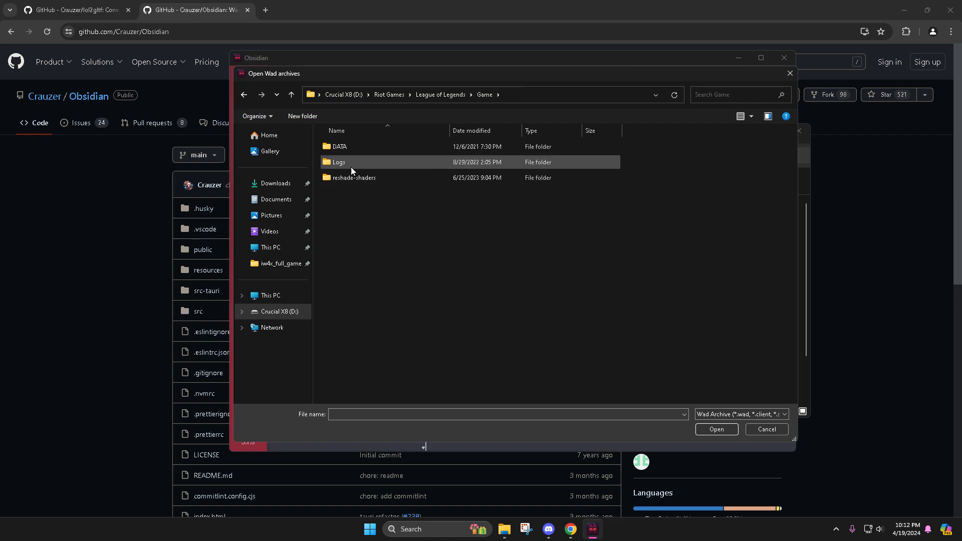
pyautogui.click(246, 96)
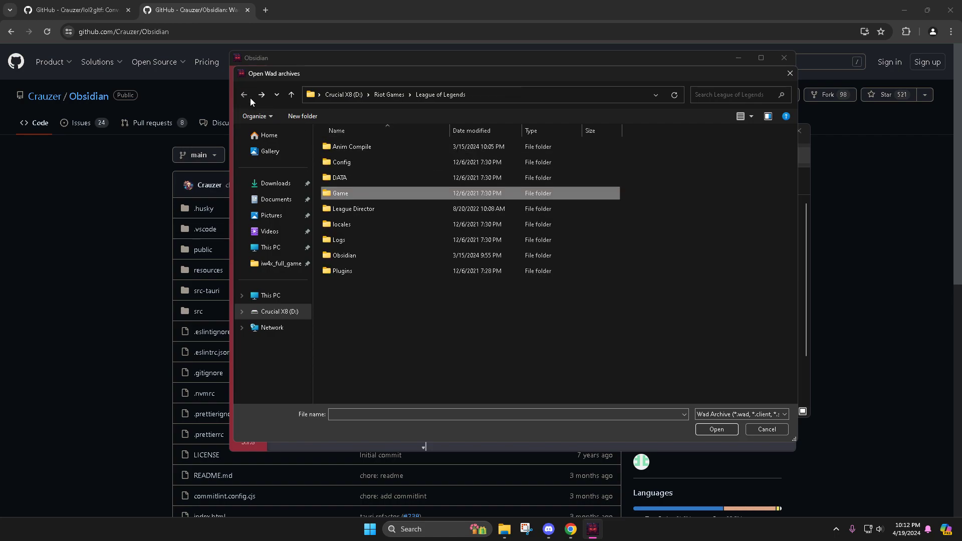
pyautogui.click(789, 73)
# Minimize File Explorer and restore the Obsidian window
pyautogui.click(737, 59)
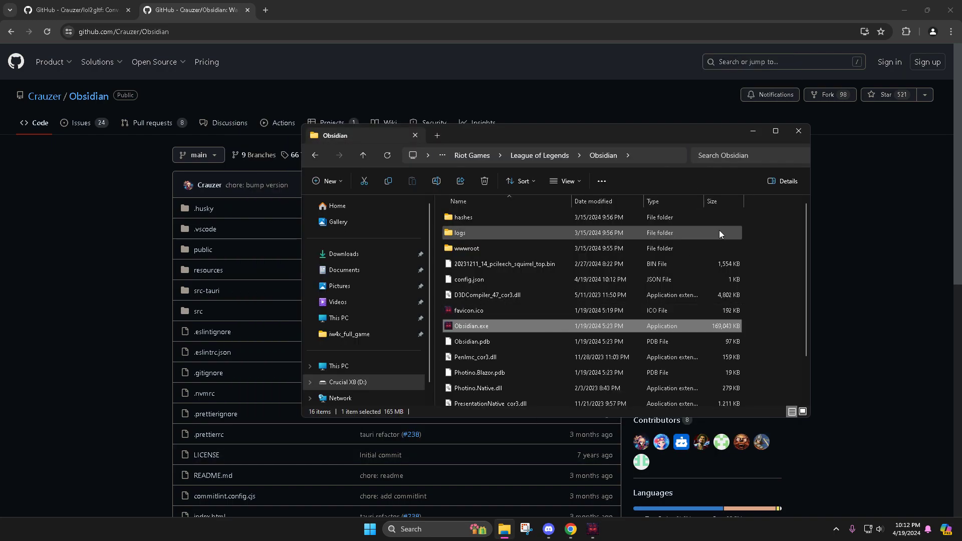
pyautogui.click(755, 131)
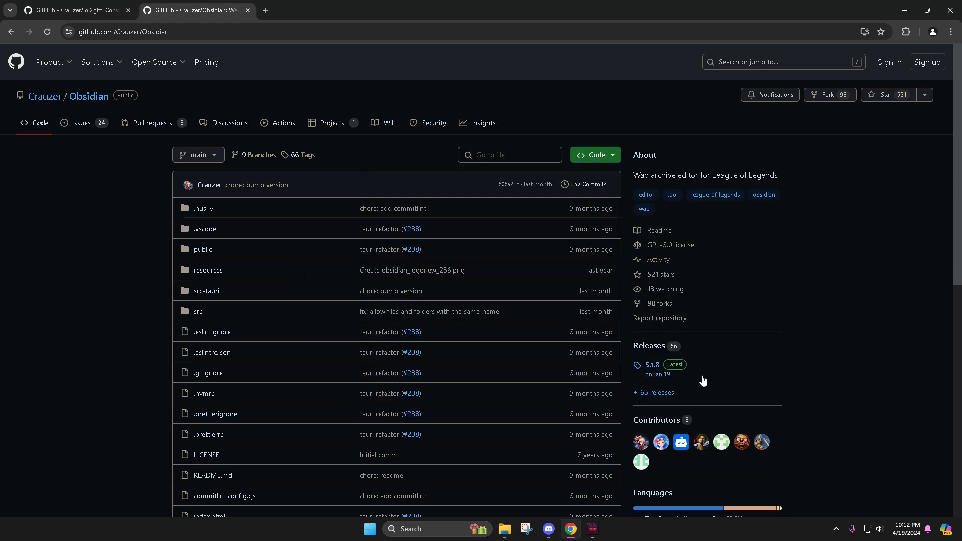
pyautogui.click(592, 529)
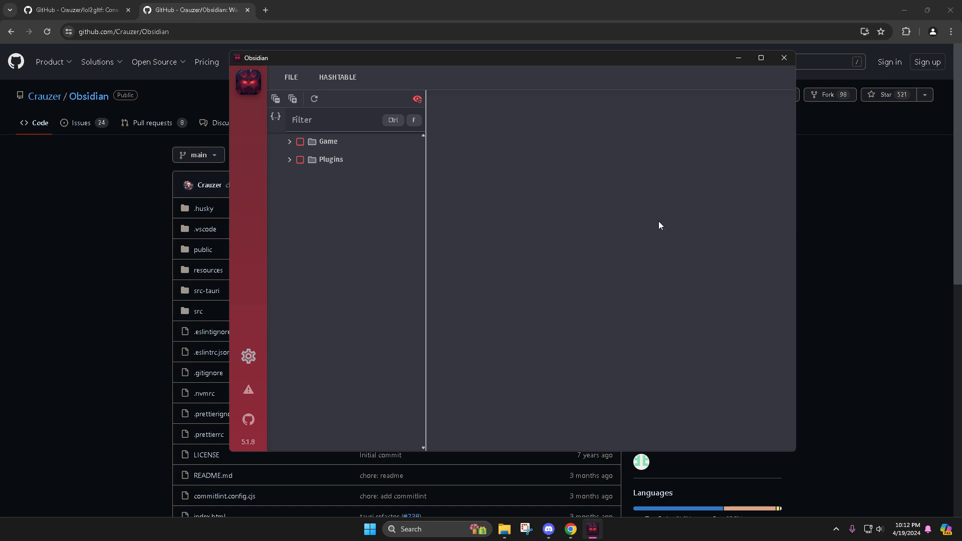
# Start opening a WAD archive and browse the DATA, CFG and League Director folders
pyautogui.click(287, 78)
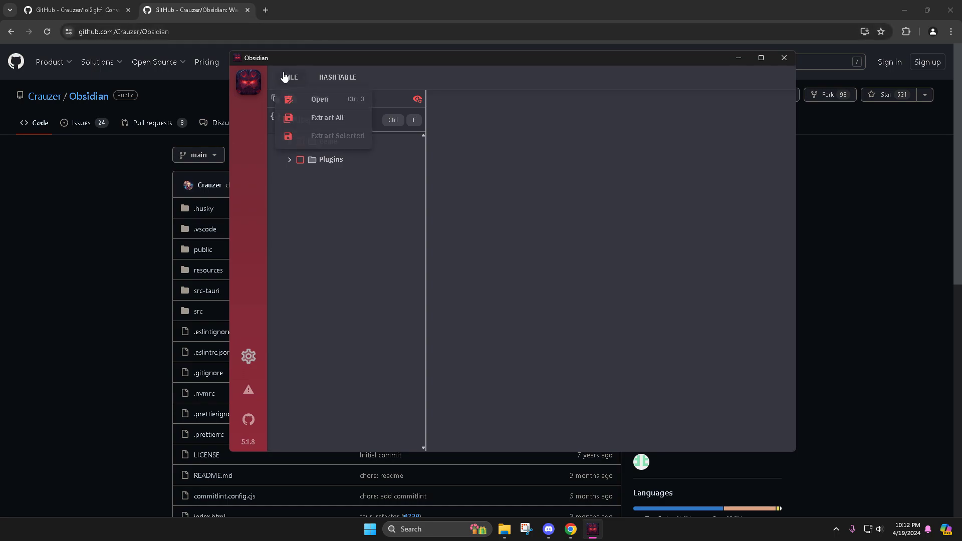
pyautogui.click(319, 101)
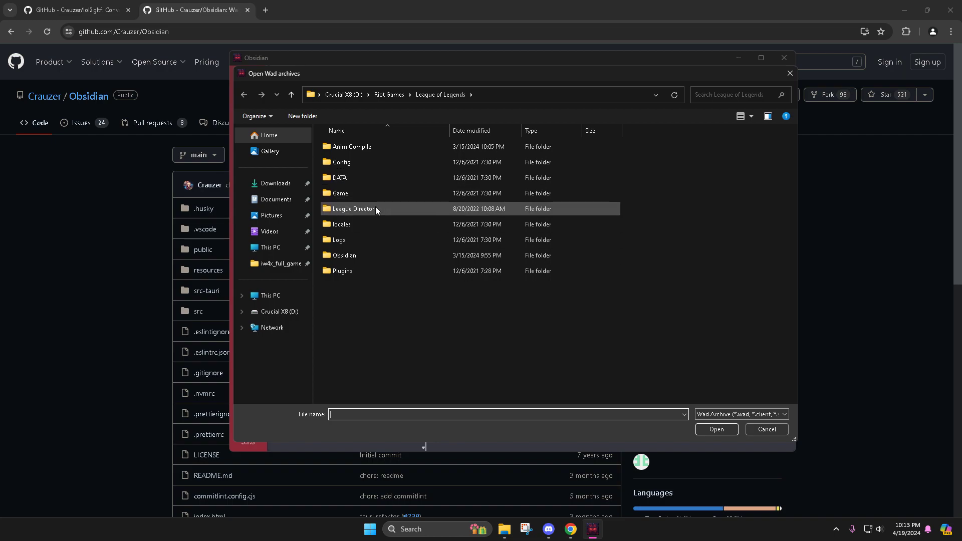
pyautogui.doubleClick(362, 178)
pyautogui.doubleClick(341, 146)
pyautogui.doubleClick(360, 150)
pyautogui.click(248, 98)
pyautogui.click(250, 101)
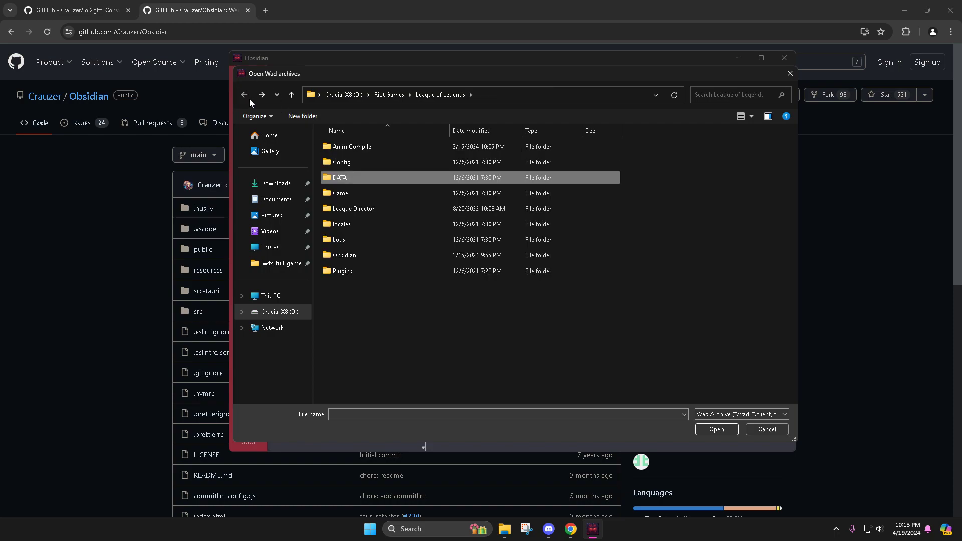
pyautogui.doubleClick(373, 211)
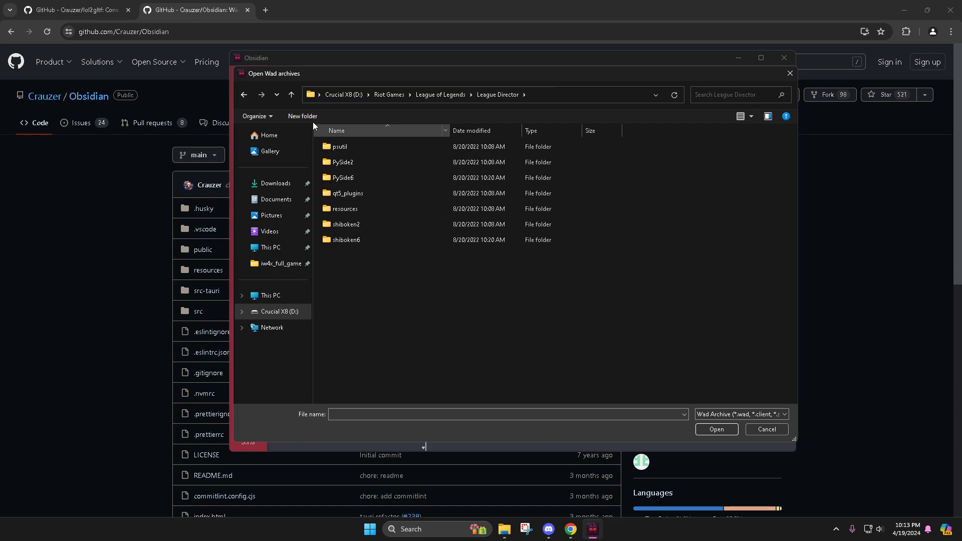
pyautogui.click(245, 94)
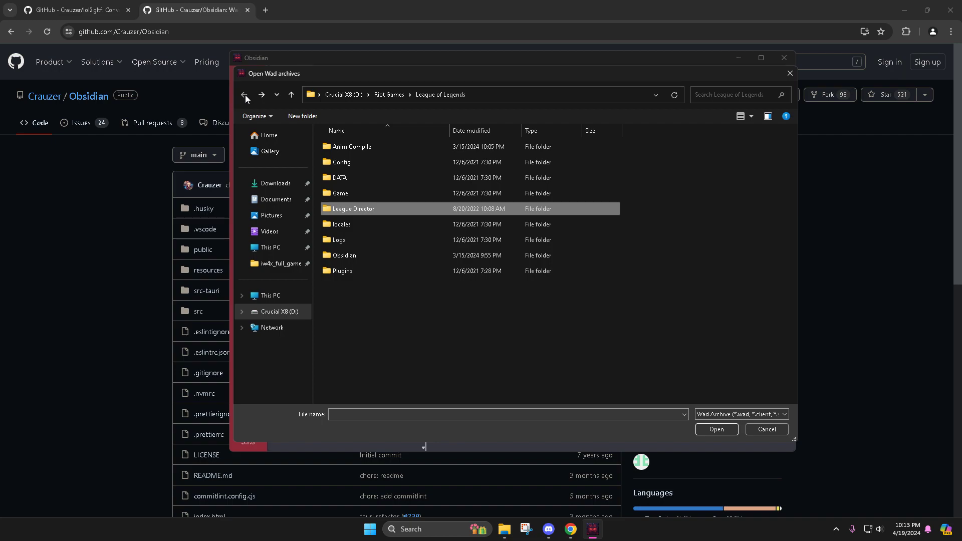
pyautogui.doubleClick(368, 179)
pyautogui.doubleClick(341, 147)
pyautogui.click(244, 95)
pyautogui.click(244, 95)
# Navigate to Game\DATA\FINAL\Champions and open Ashe.wad.client
pyautogui.doubleClick(364, 189)
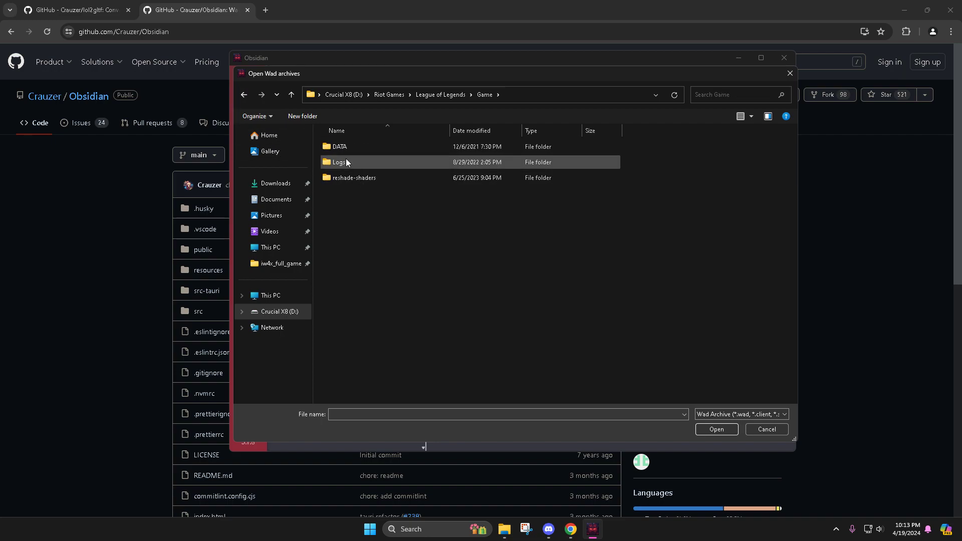
pyautogui.doubleClick(353, 148)
pyautogui.doubleClick(377, 163)
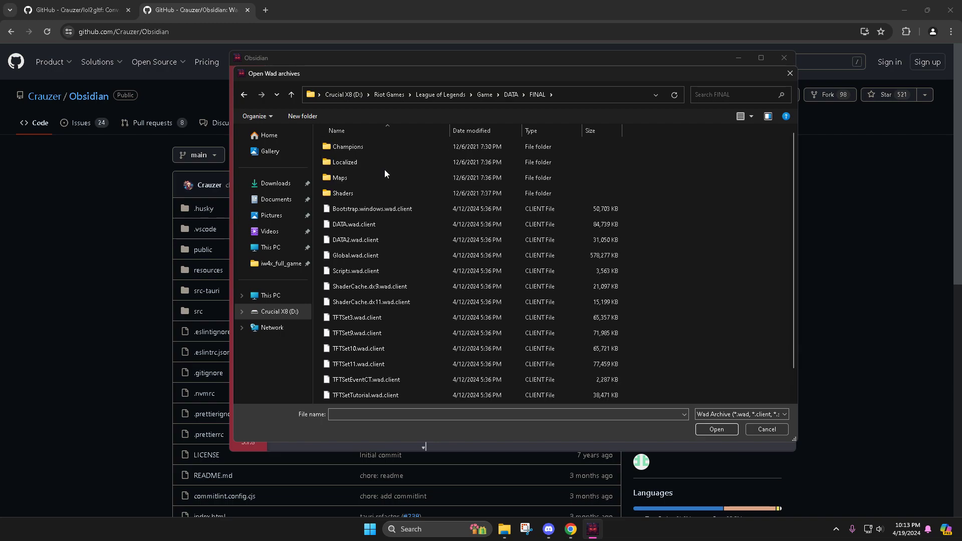
pyautogui.doubleClick(374, 148)
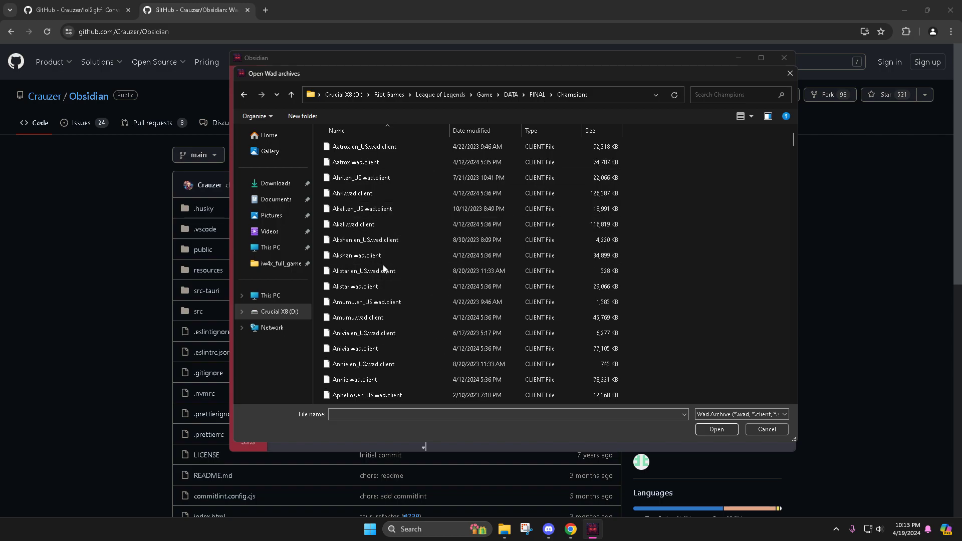
pyautogui.scroll(-2, 421, 312)
pyautogui.scroll(-1, 399, 347)
pyautogui.scroll(1, 423, 346)
pyautogui.click(392, 350)
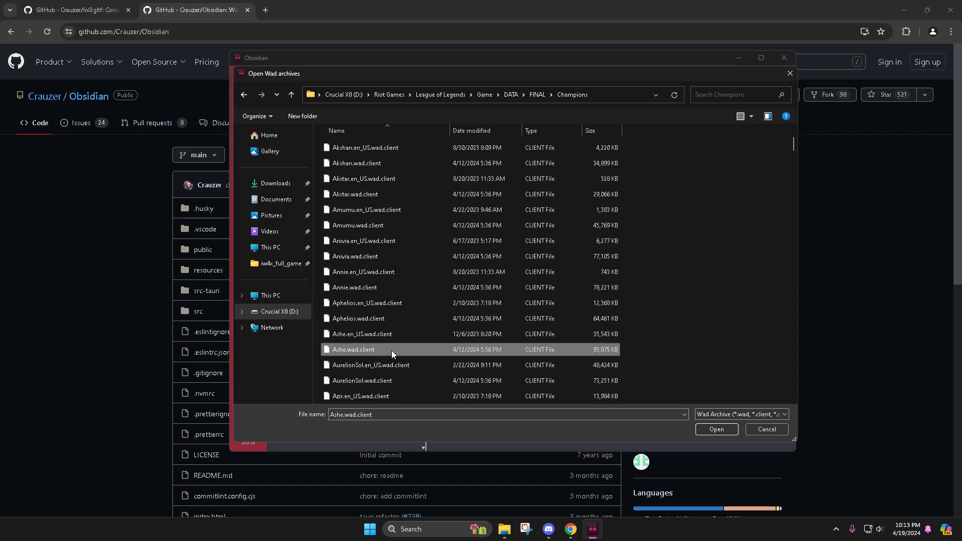
pyautogui.click(715, 429)
# Expand Ashe.wad.client down to assets > characters > ashe > hud and widen the tree
pyautogui.click(290, 177)
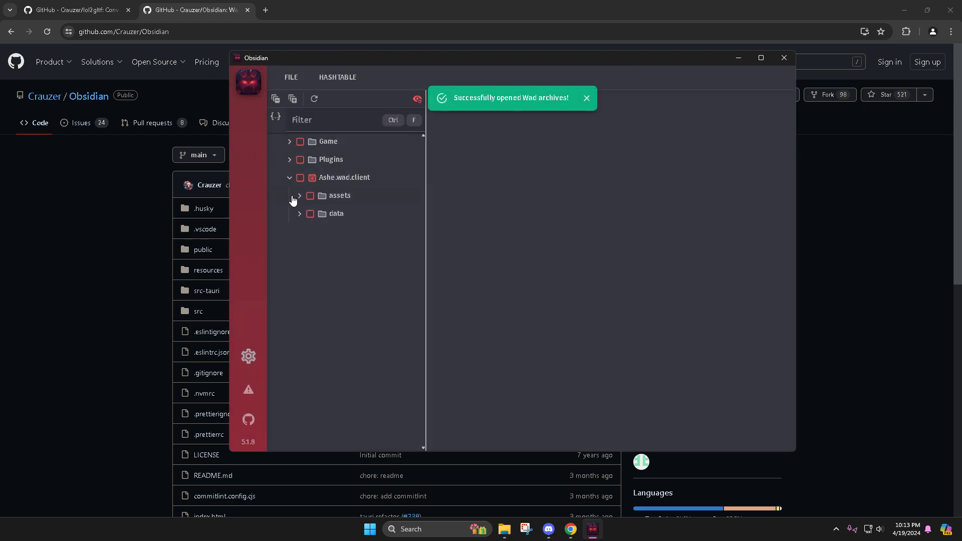
pyautogui.click(299, 196)
pyautogui.click(310, 214)
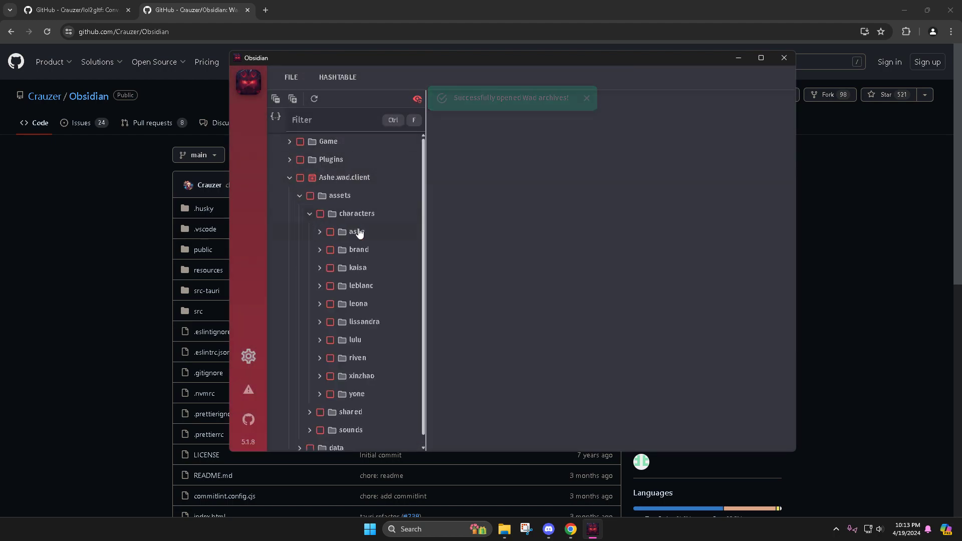
pyautogui.click(320, 232)
pyautogui.click(330, 250)
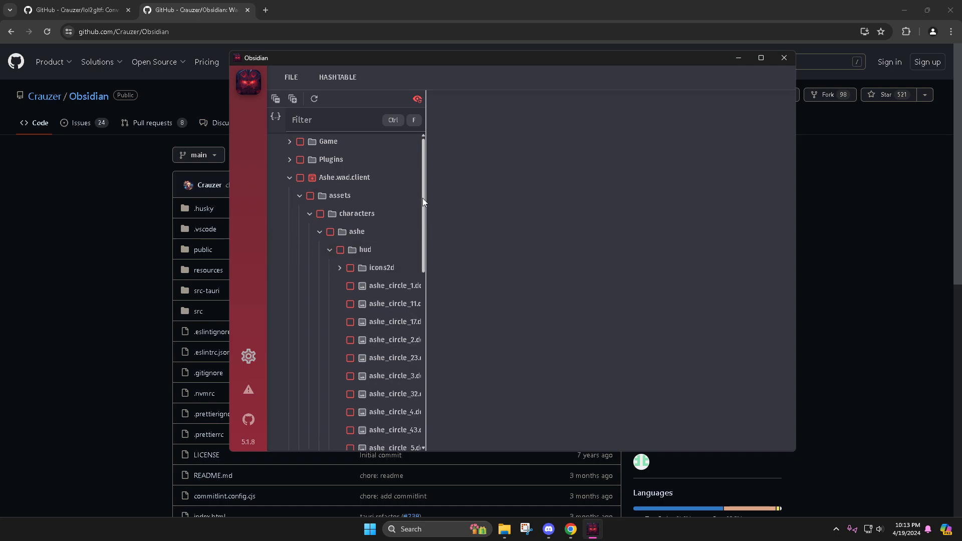
pyautogui.moveTo(427, 192); pyautogui.dragTo(493, 195)
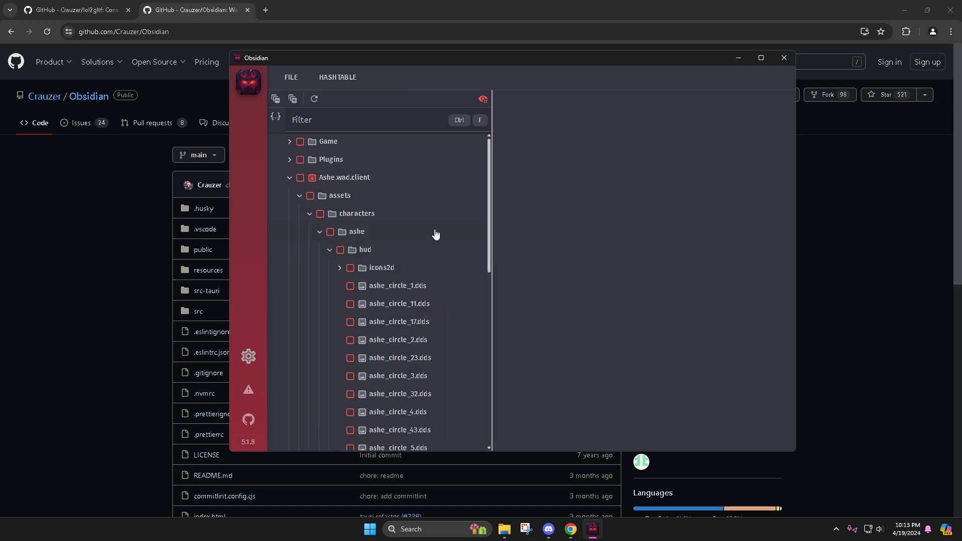
# Open the skins folder and inspect skin66, skin65, skin64 and skin63's animations
pyautogui.scroll(-1, 491, 209)
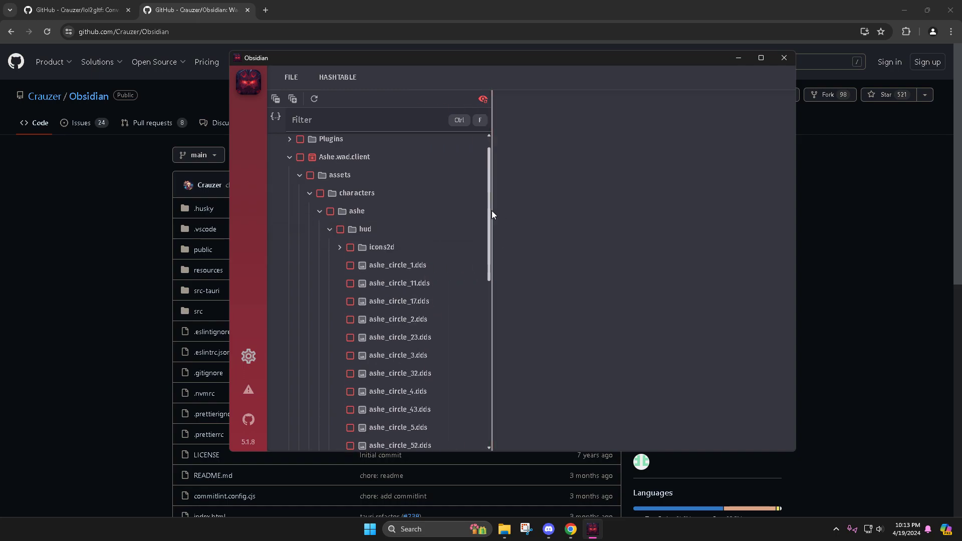
pyautogui.click(329, 229)
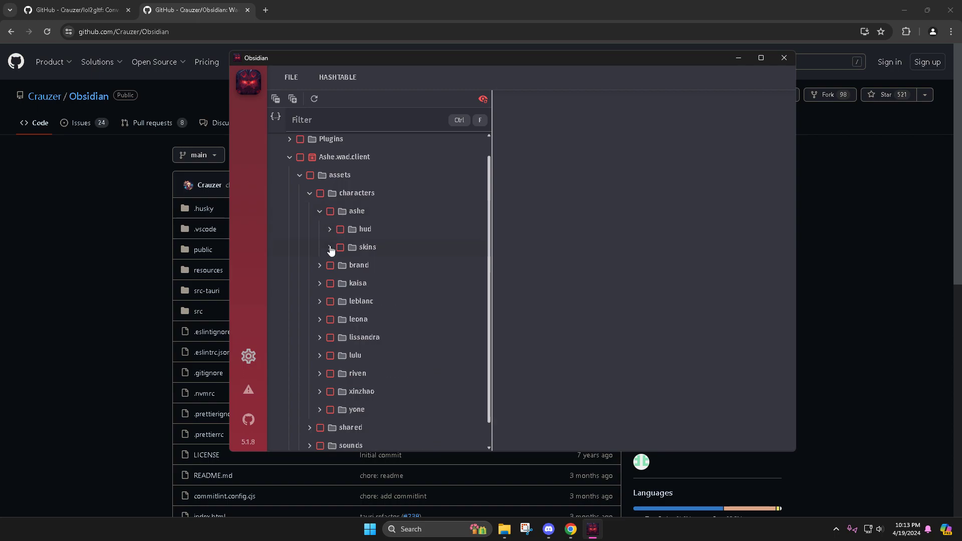
pyautogui.click(330, 248)
pyautogui.moveTo(488, 196); pyautogui.dragTo(513, 416)
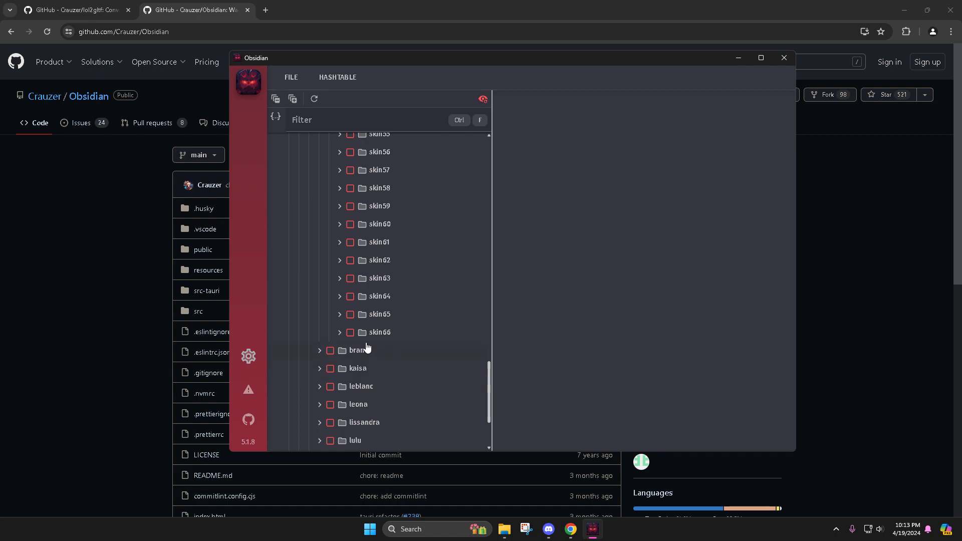
pyautogui.click(344, 335)
pyautogui.click(344, 333)
pyautogui.click(350, 314)
pyautogui.click(350, 314)
pyautogui.click(339, 314)
pyautogui.click(339, 314)
pyautogui.click(339, 303)
pyautogui.click(340, 303)
pyautogui.click(341, 280)
pyautogui.click(350, 296)
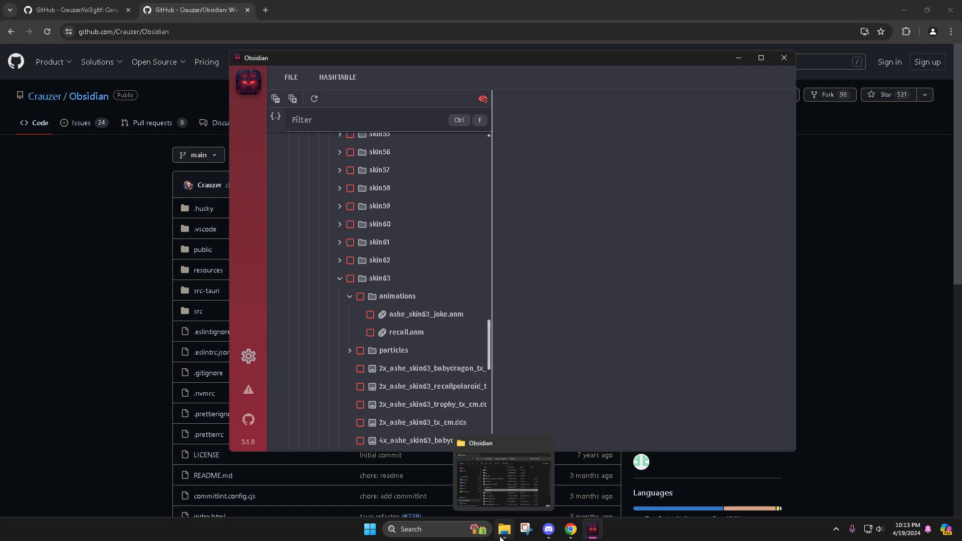
pyautogui.click(349, 297)
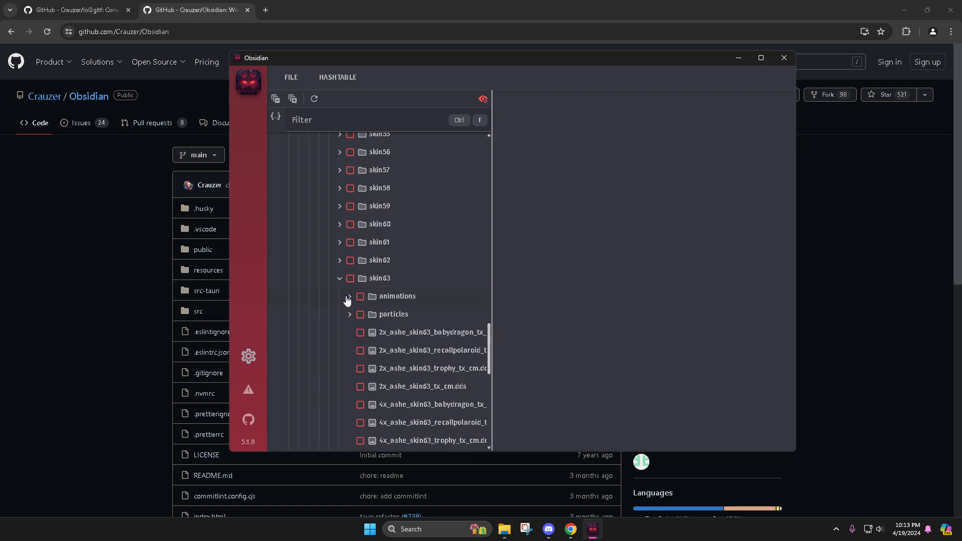
# Widen the tree further and check skin63 animations, skin62, skin61 and skin60
pyautogui.moveTo(492, 258); pyautogui.dragTo(509, 259)
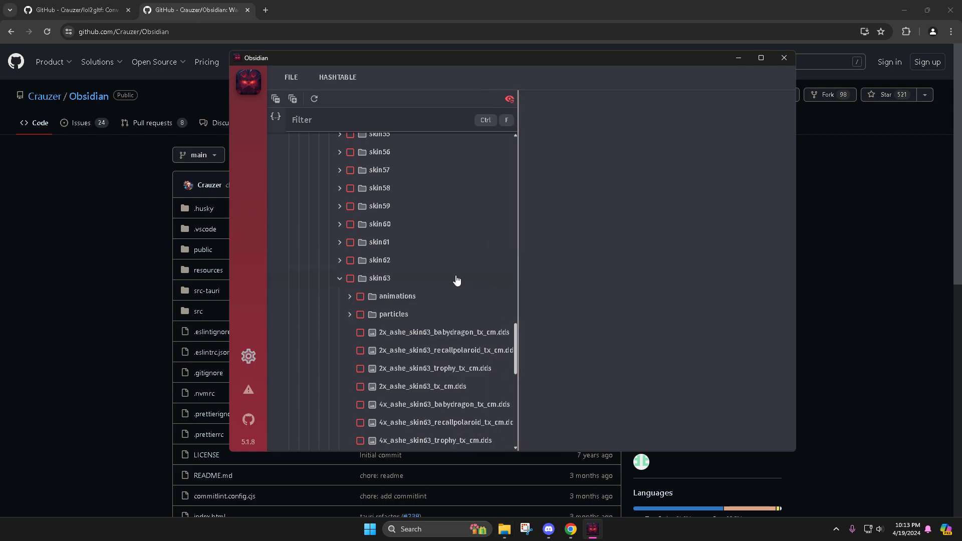
pyautogui.scroll(-4, 454, 280)
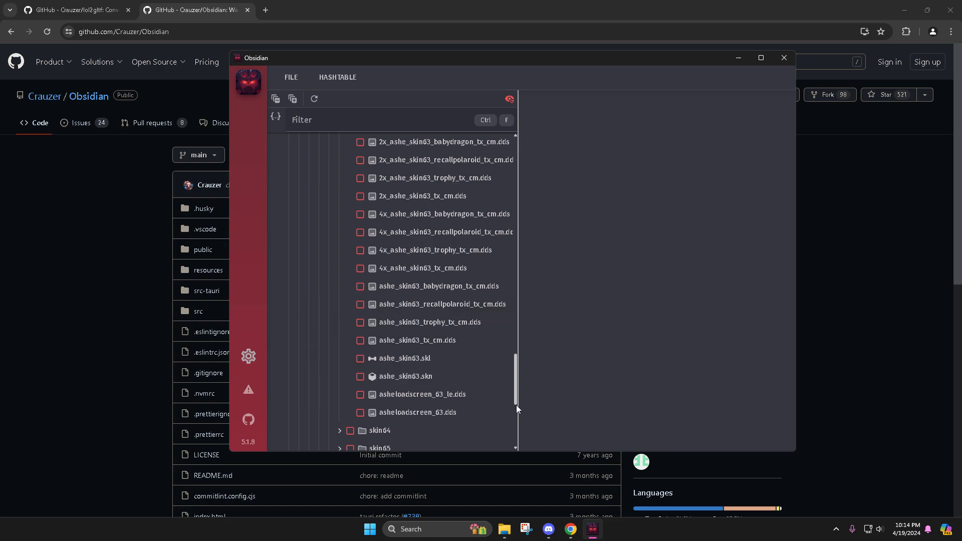
pyautogui.scroll(5, 422, 291)
pyautogui.scroll(-2, 401, 274)
pyautogui.click(347, 251)
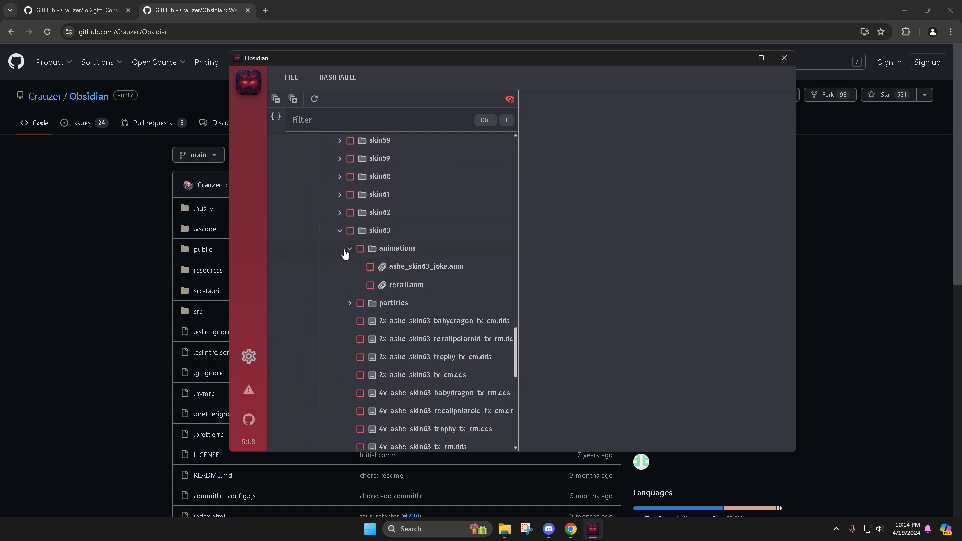
pyautogui.click(340, 231)
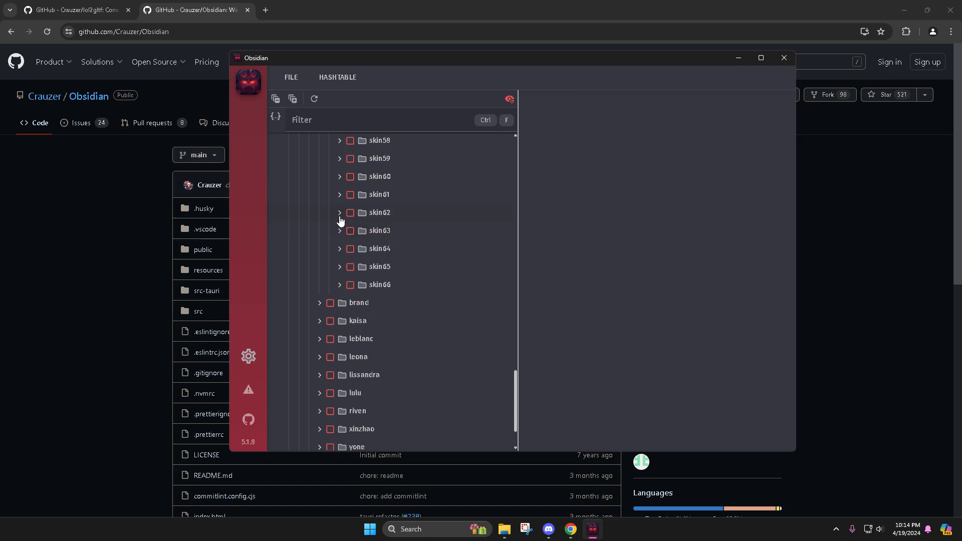
pyautogui.click(339, 213)
pyautogui.click(340, 214)
pyautogui.click(340, 195)
pyautogui.click(340, 194)
pyautogui.click(340, 176)
pyautogui.click(340, 176)
# Check skin59 through skin53 in turn, leaving skin52 expanded
pyautogui.click(340, 159)
pyautogui.scroll(2, 341, 159)
pyautogui.click(340, 253)
pyautogui.click(340, 235)
pyautogui.click(340, 236)
pyautogui.click(339, 218)
pyautogui.click(340, 218)
pyautogui.click(339, 200)
pyautogui.click(339, 200)
pyautogui.click(339, 182)
pyautogui.click(339, 182)
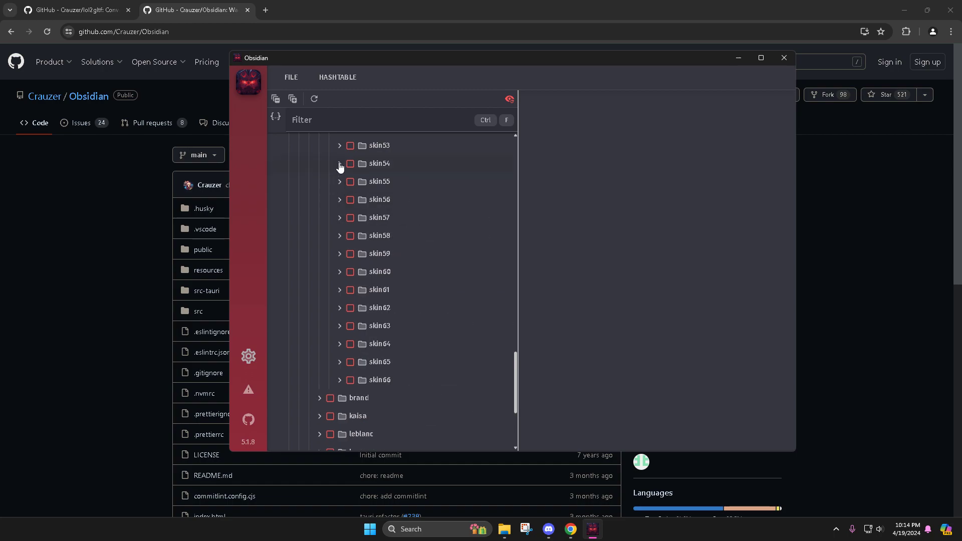
pyautogui.click(340, 163)
pyautogui.click(340, 211)
pyautogui.click(340, 193)
pyautogui.click(339, 193)
pyautogui.click(339, 175)
# Tick skin52's run_walk, laugh, run_jog, idle1, idle2, idle4 and idle5 animations
pyautogui.click(349, 194)
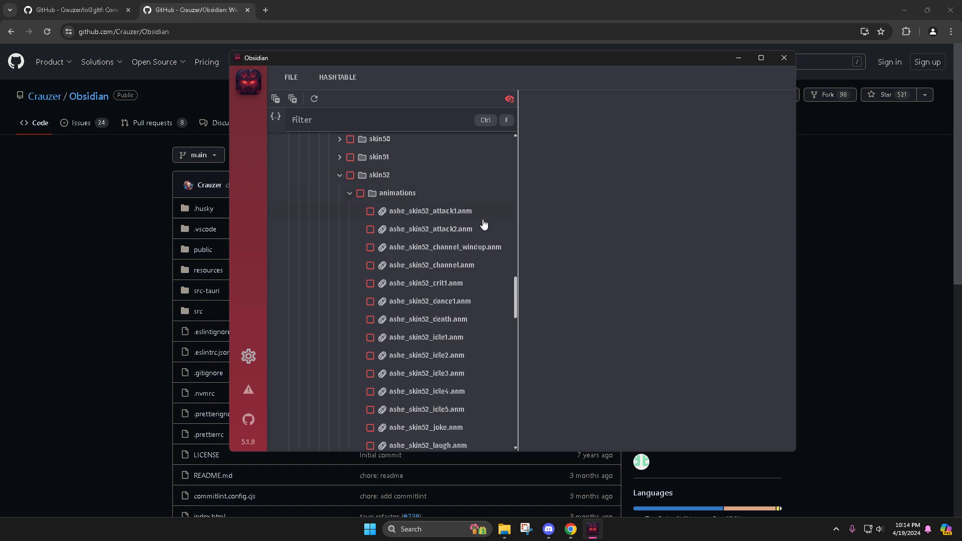
pyautogui.scroll(-3, 513, 220)
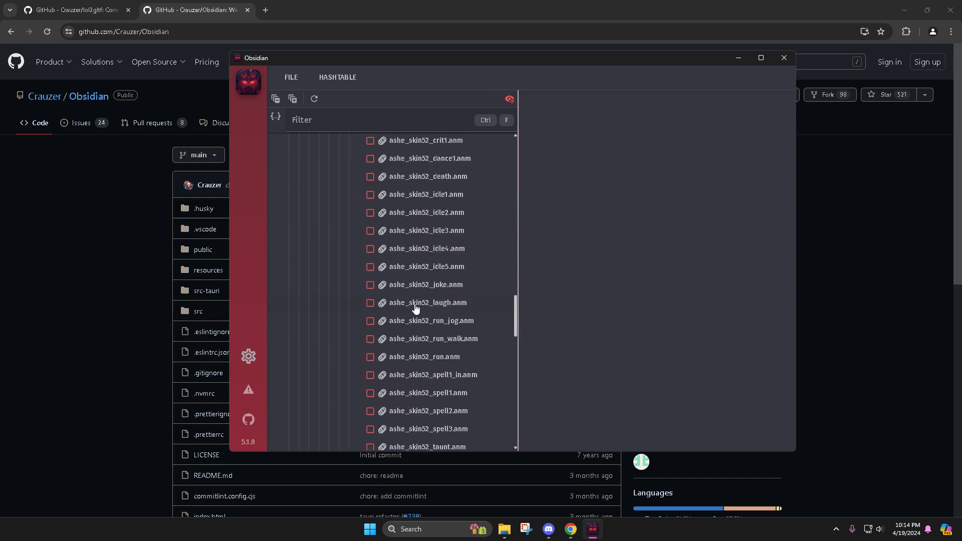
pyautogui.click(371, 339)
pyautogui.click(370, 322)
pyautogui.click(371, 303)
pyautogui.scroll(1, 453, 292)
pyautogui.click(370, 242)
pyautogui.click(371, 260)
pyautogui.click(371, 296)
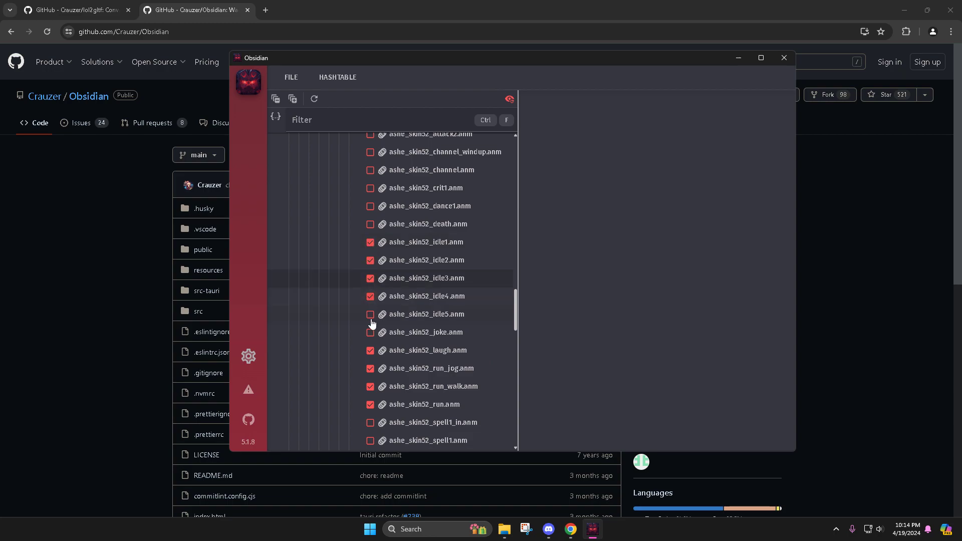
pyautogui.click(370, 314)
# Extract the selected animation files into the Videos folder
pyautogui.click(289, 80)
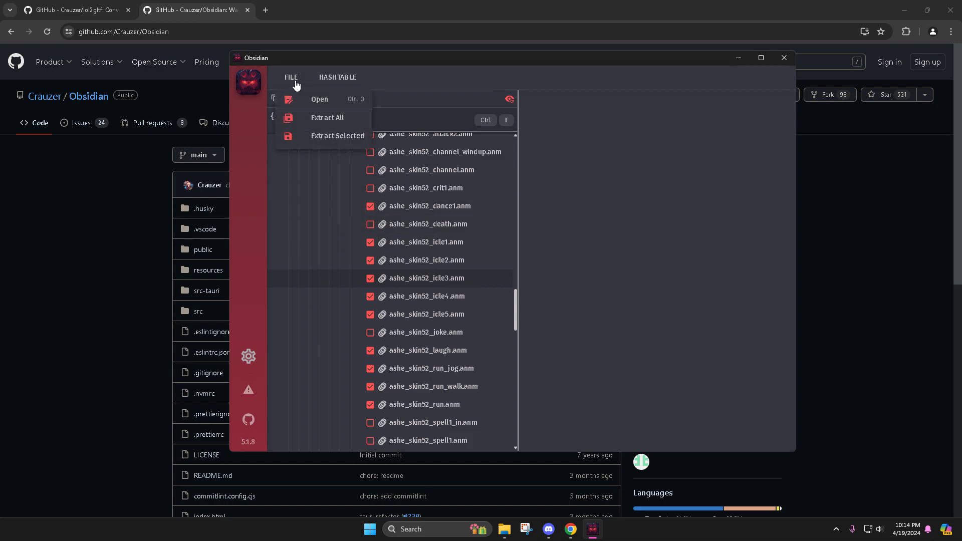
pyautogui.click(346, 136)
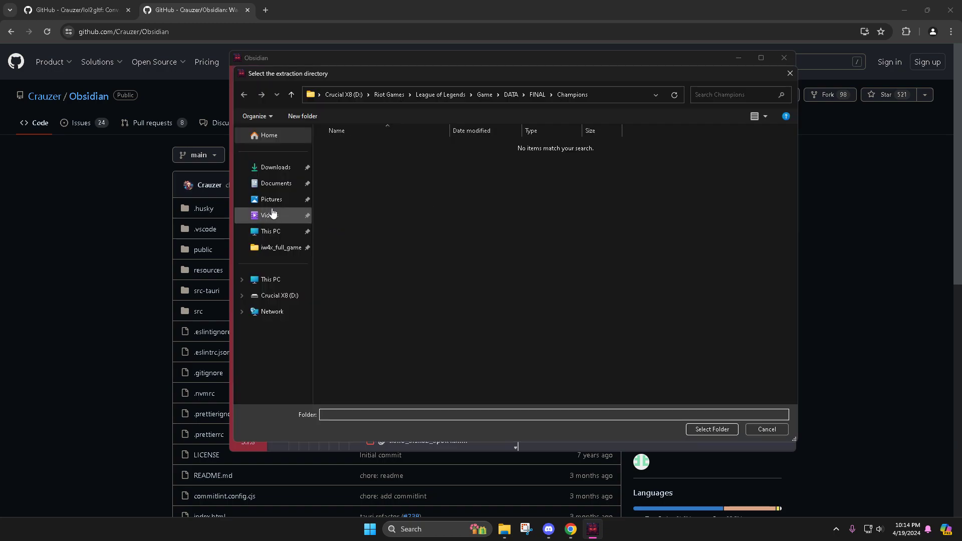
pyautogui.click(273, 215)
pyautogui.click(710, 429)
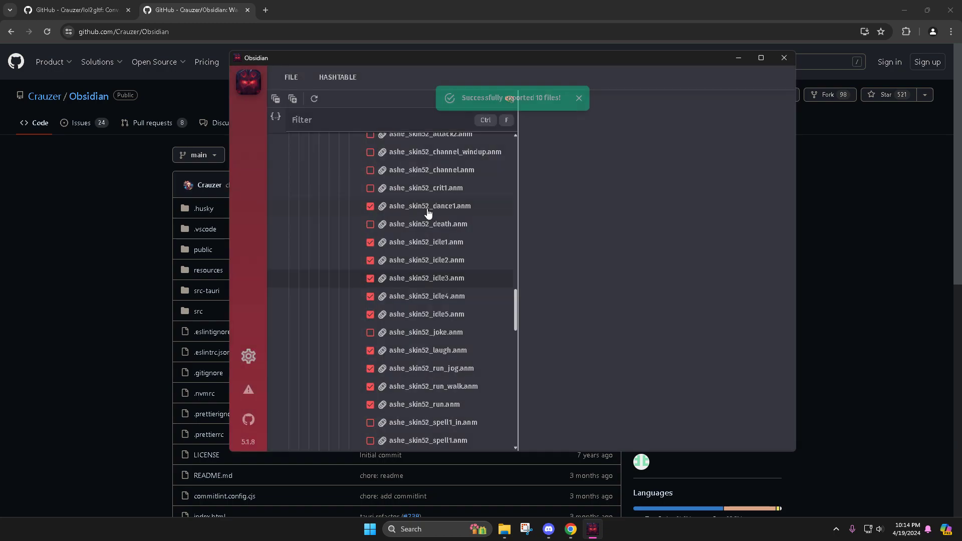
# Recheck the skin52, skin65, skin56, skin57 and skin58 folders in the tree
pyautogui.scroll(2, 365, 223)
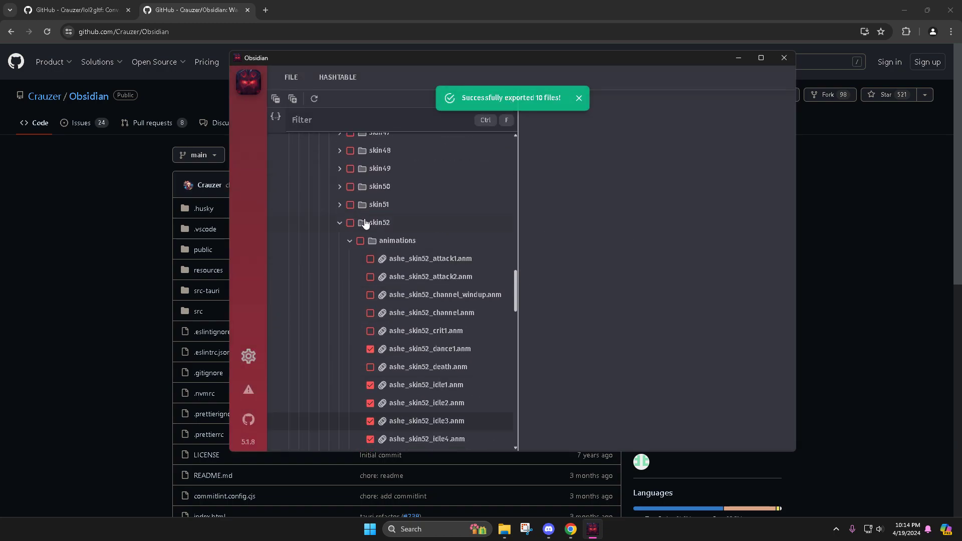
pyautogui.click(339, 225)
pyautogui.click(338, 225)
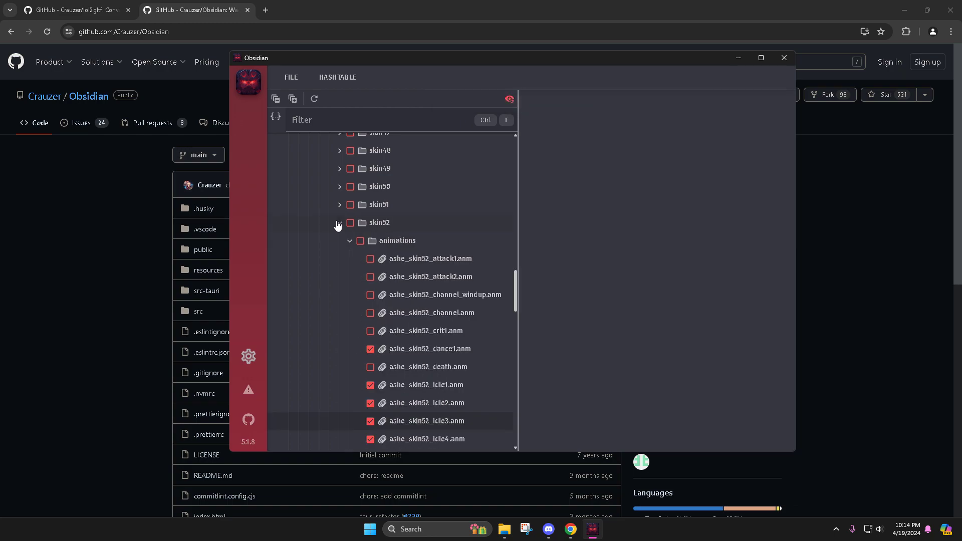
pyautogui.click(337, 225)
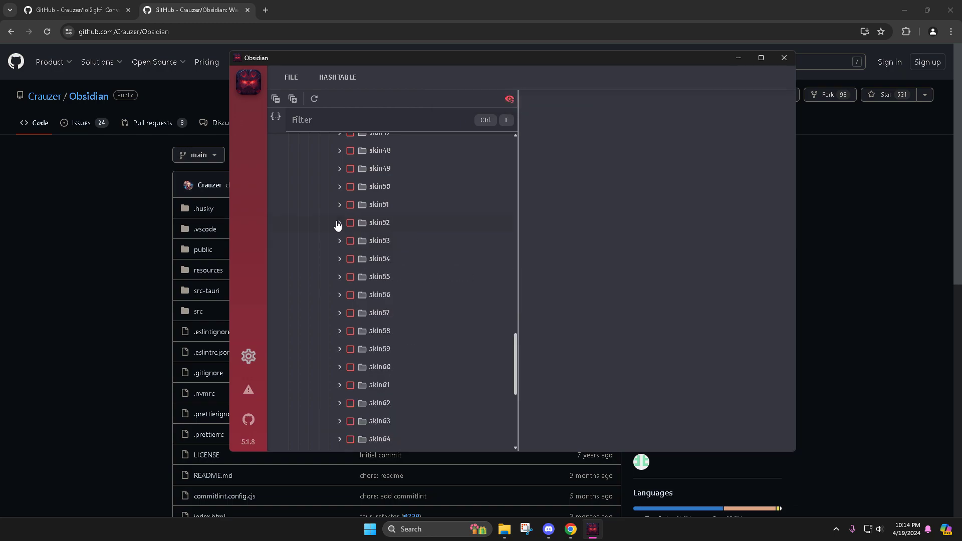
pyautogui.click(340, 224)
pyautogui.click(339, 224)
pyautogui.moveTo(516, 339); pyautogui.dragTo(444, 358)
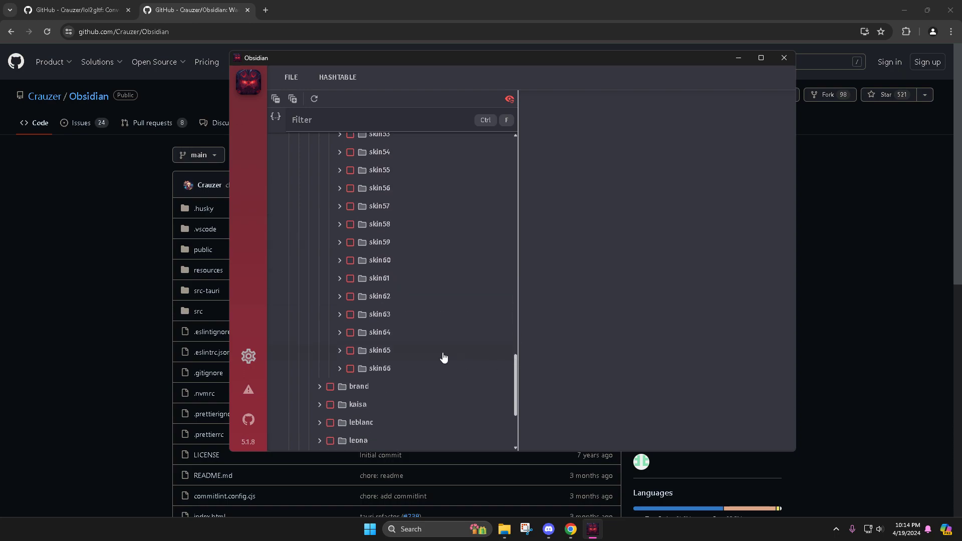
pyautogui.click(336, 352)
pyautogui.click(337, 352)
pyautogui.click(340, 190)
pyautogui.click(340, 191)
pyautogui.click(339, 207)
pyautogui.click(340, 207)
pyautogui.click(340, 231)
# Close Obsidian and launch lol2gltf.exe from the League of Legends Anim Compile folder
pyautogui.click(340, 231)
pyautogui.click(784, 57)
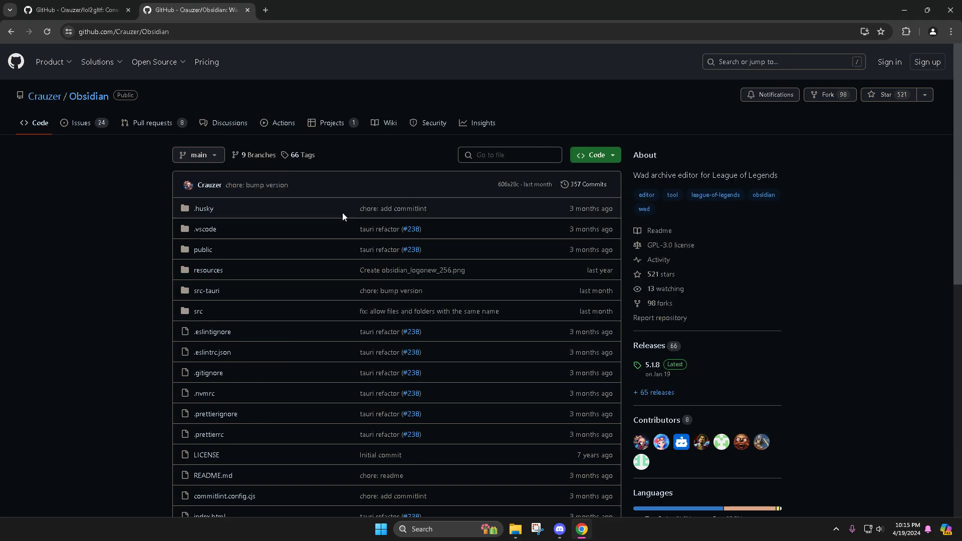
pyautogui.click(515, 529)
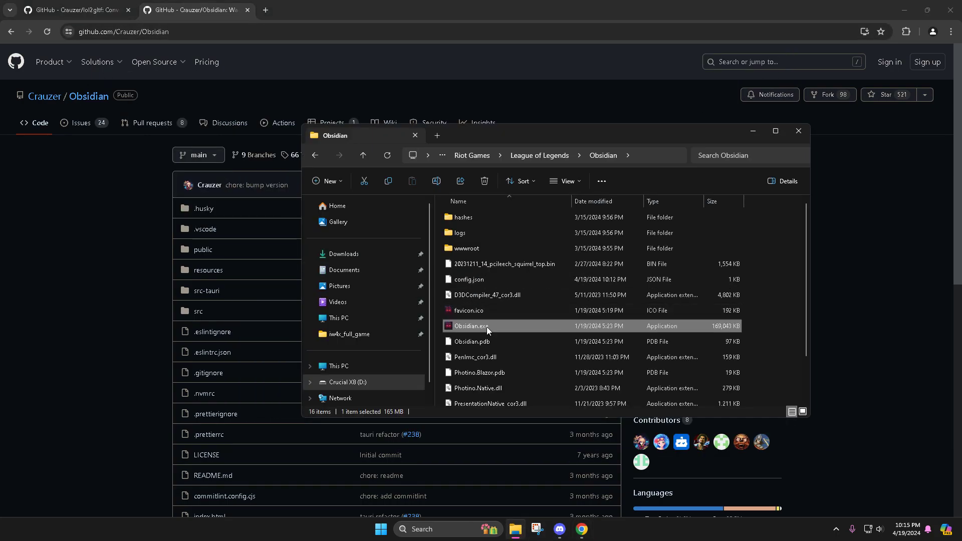
pyautogui.click(316, 156)
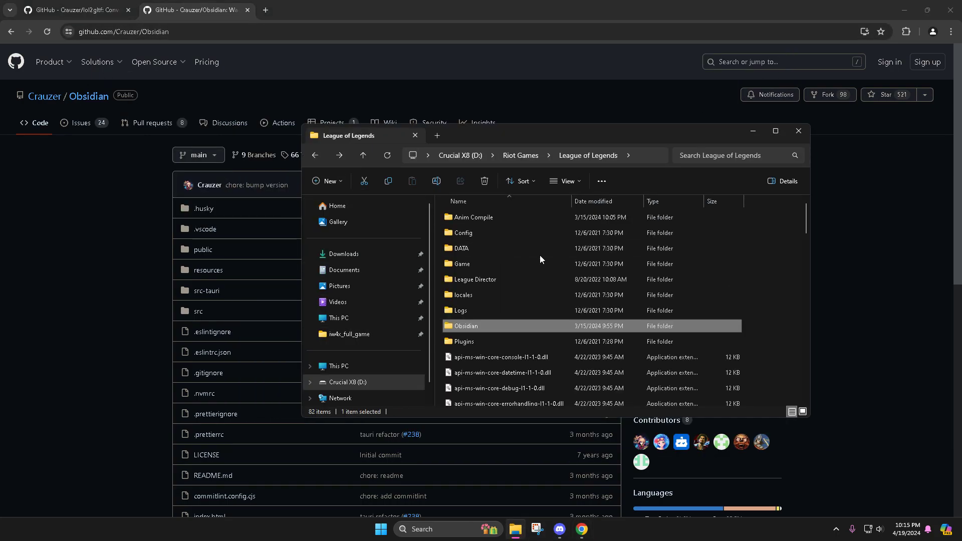
pyautogui.doubleClick(486, 218)
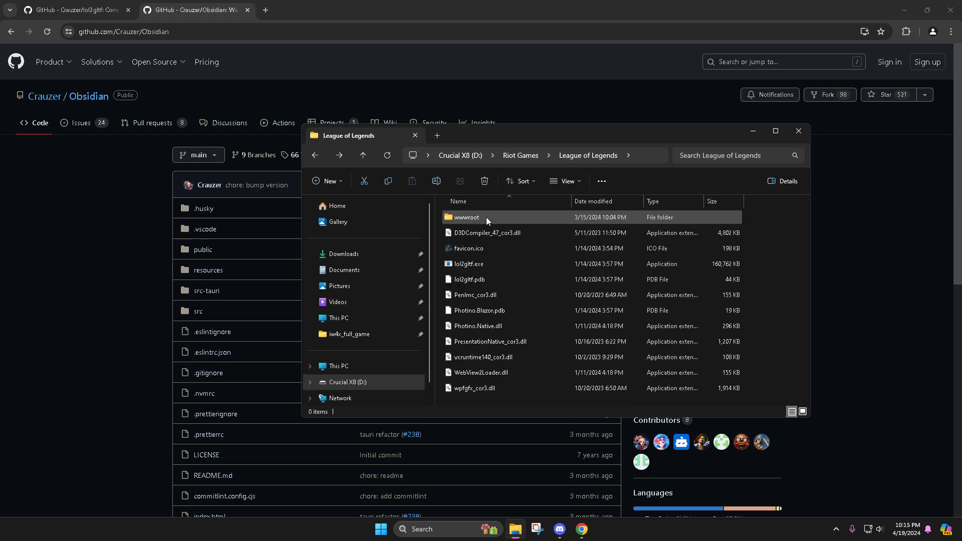
pyautogui.doubleClick(486, 263)
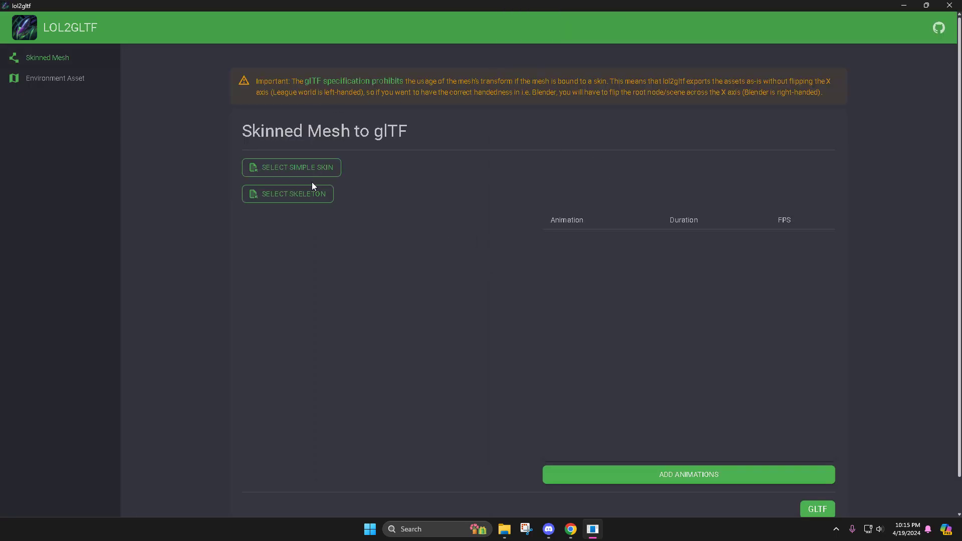
# Load ashe_skin65.skn as the mesh and ashe_skin65.skl as the skeleton
pyautogui.click(311, 173)
pyautogui.doubleClick(691, 160)
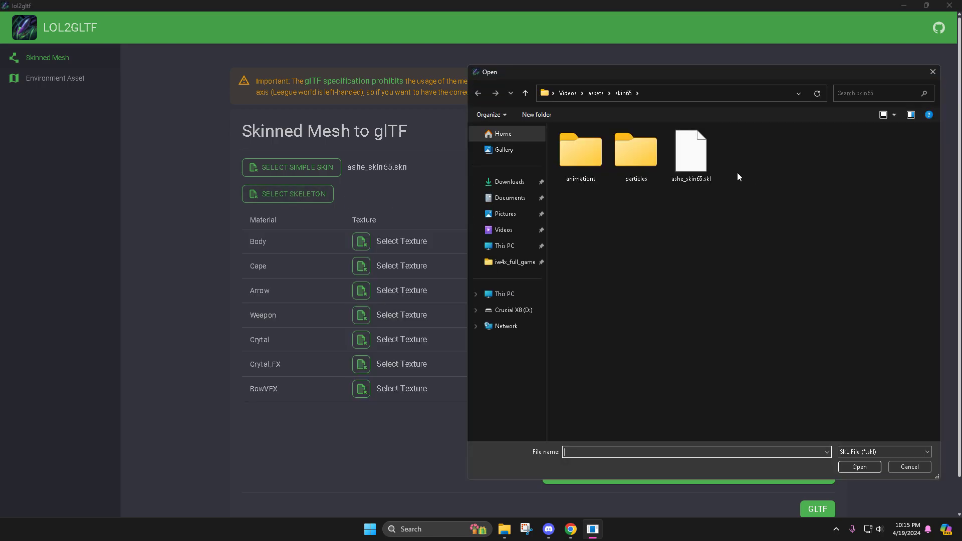
pyautogui.doubleClick(692, 160)
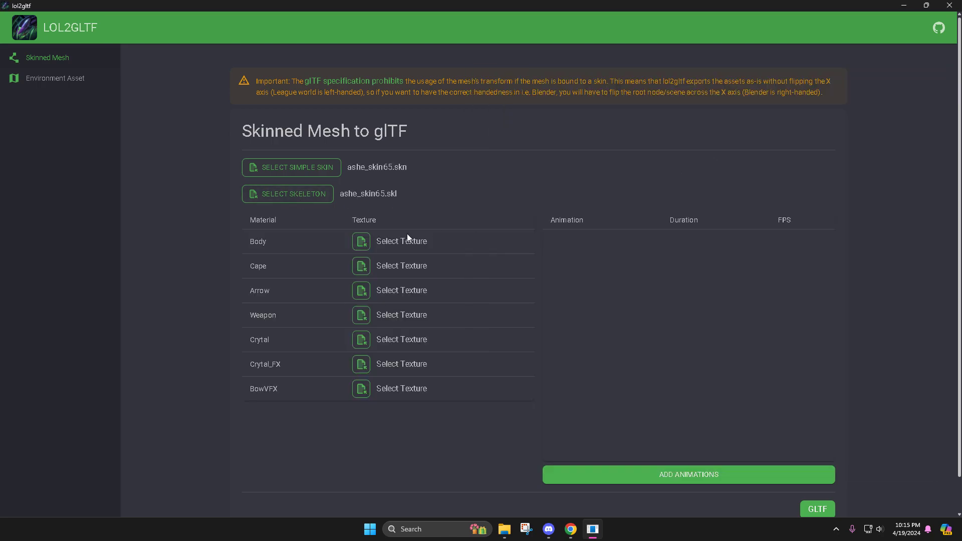
# Assign ashe_skin65_tx_cm.dds to the Body, Cape, Arrow and Weapon materials
pyautogui.click(361, 242)
pyautogui.doubleClick(801, 153)
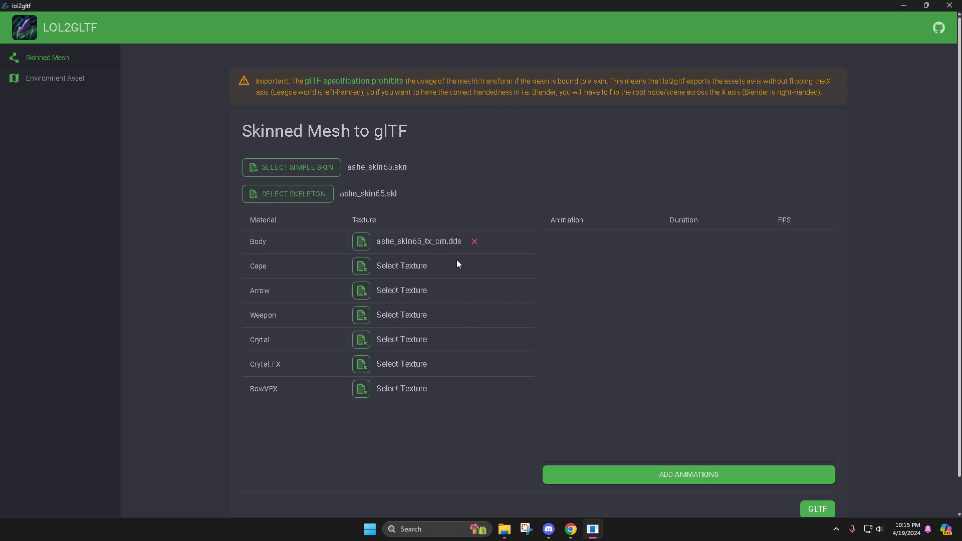
pyautogui.click(361, 268)
pyautogui.doubleClick(756, 185)
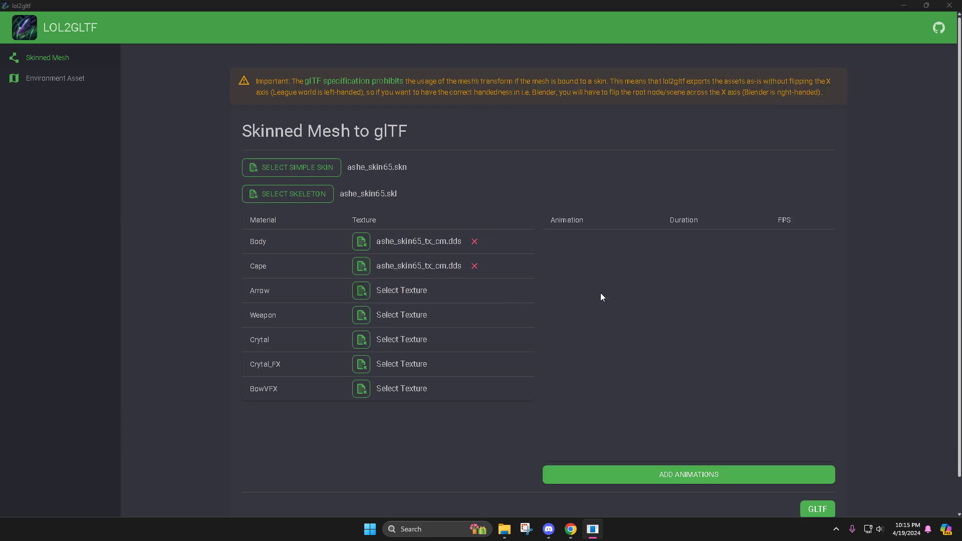
pyautogui.click(362, 291)
pyautogui.doubleClick(801, 153)
pyautogui.click(383, 319)
pyautogui.doubleClick(802, 153)
# Assign recall_tx_cm.dds to Crytal and Crytal_FX, and bow_ult_tx_cm.dds to BowVFX
pyautogui.click(368, 345)
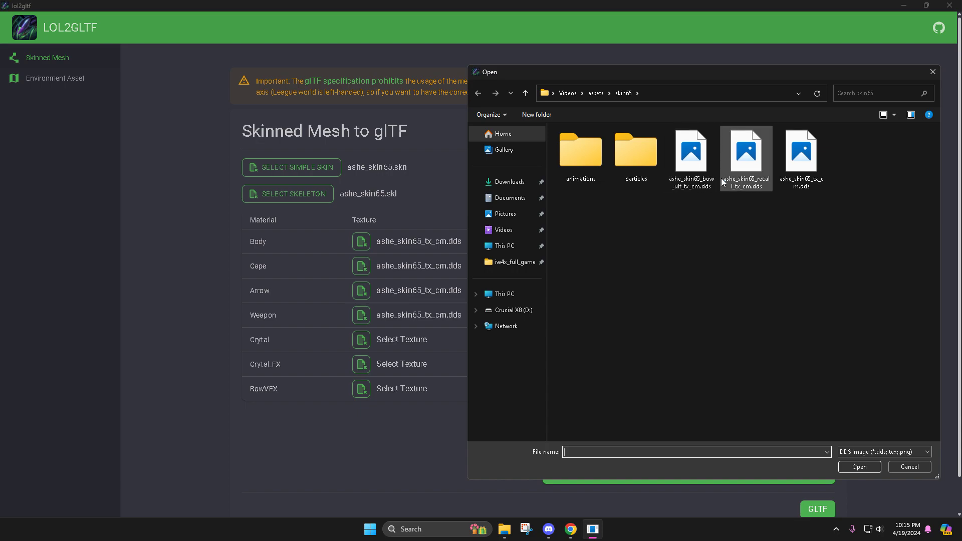
pyautogui.doubleClick(748, 163)
pyautogui.click(372, 367)
pyautogui.doubleClick(746, 157)
pyautogui.click(362, 389)
pyautogui.doubleClick(689, 161)
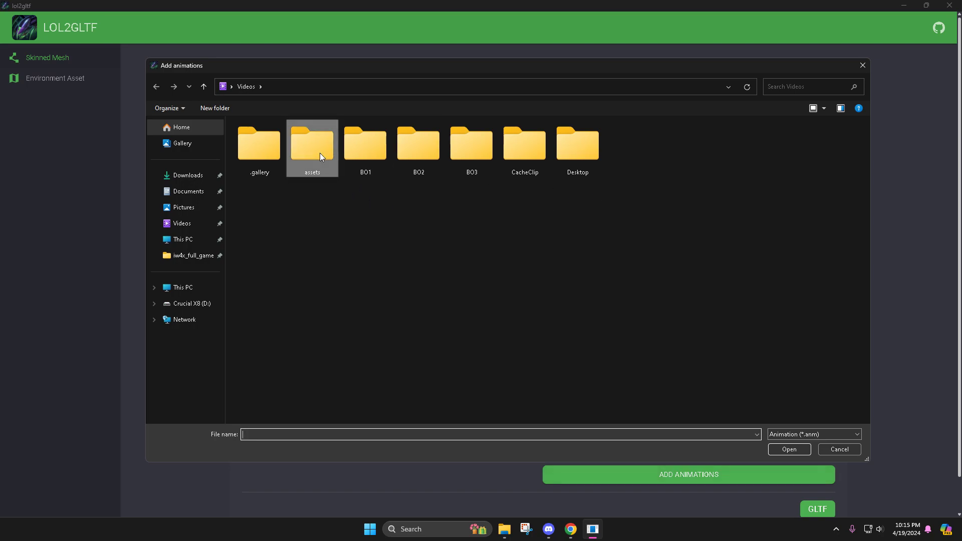
# Add ashe_skin52_run_jog.anm from the ashe skin52 animations folder
pyautogui.doubleClick(315, 148)
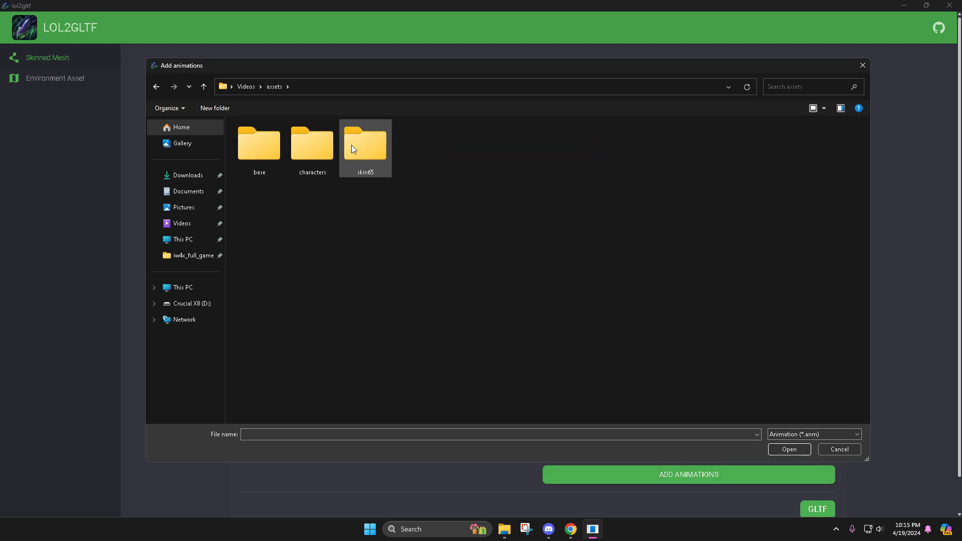
pyautogui.doubleClick(313, 146)
pyautogui.doubleClick(275, 147)
pyautogui.doubleClick(275, 147)
pyautogui.doubleClick(275, 146)
pyautogui.doubleClick(279, 145)
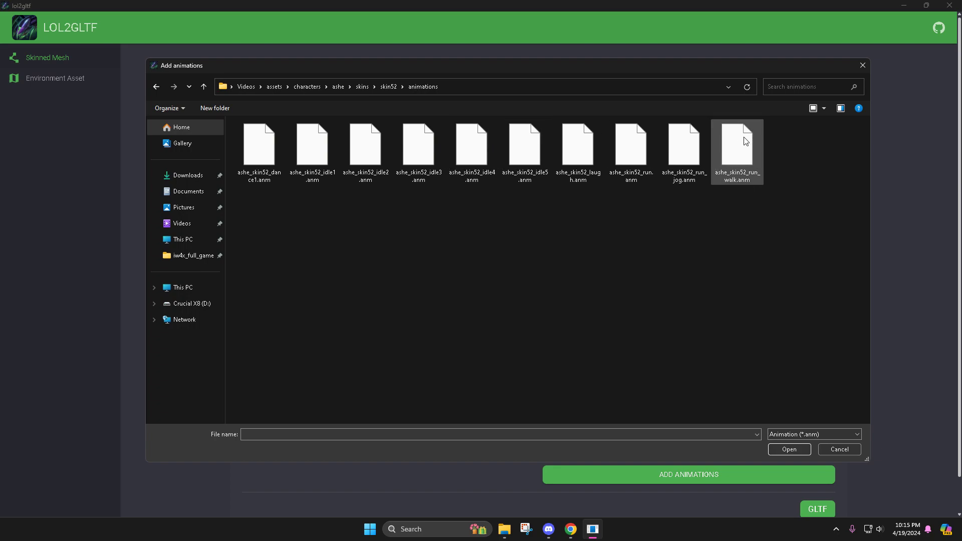
pyautogui.doubleClick(683, 151)
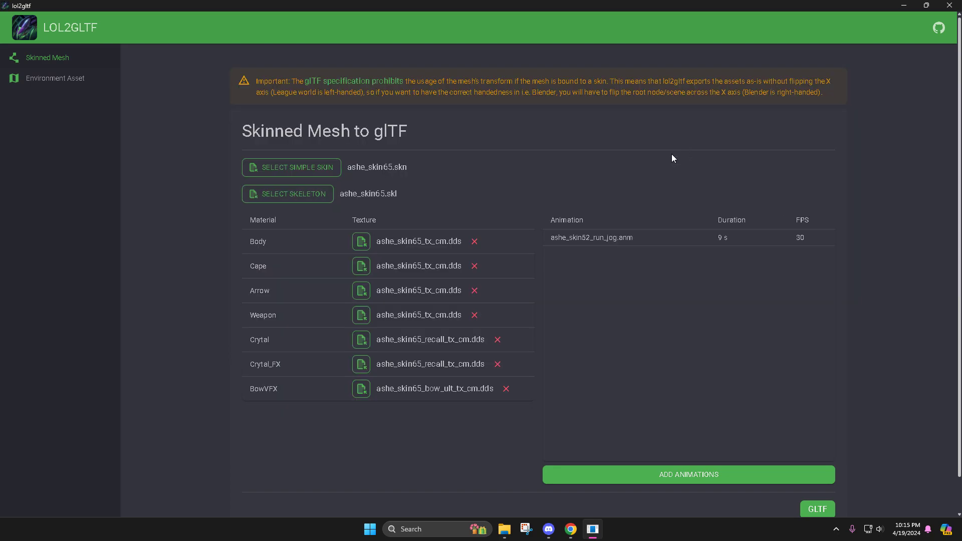
# Export the model as glTF binary named 'Blender video' into the Videos folder
pyautogui.click(816, 508)
pyautogui.click(177, 223)
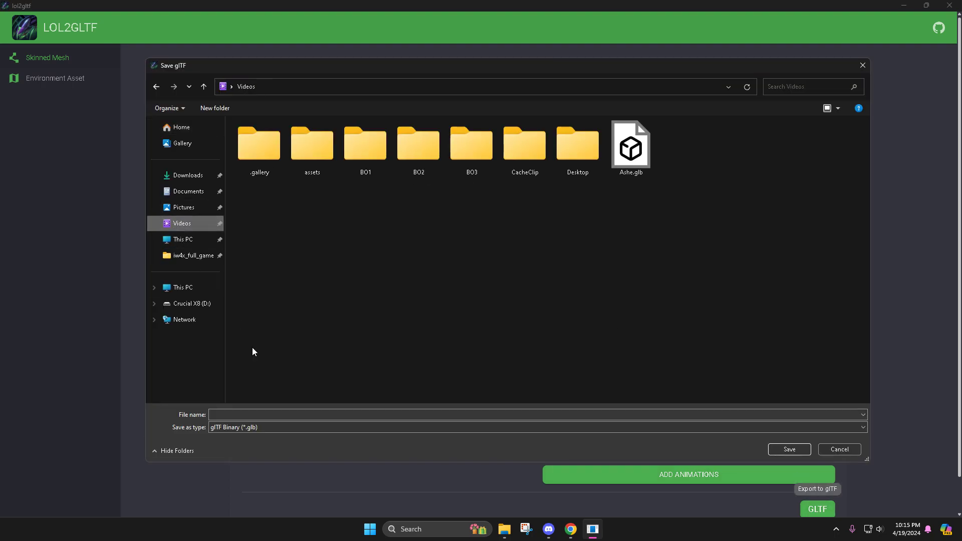
pyautogui.click(278, 414)
pyautogui.write('B lender')
pyautogui.press('BackSpace')
pyautogui.press('BackSpace')
pyautogui.press('BackSpace')
pyautogui.press('BackSpace')
pyautogui.press('BackSpace')
pyautogui.press('BackSpace')
pyautogui.press('BackSpace')
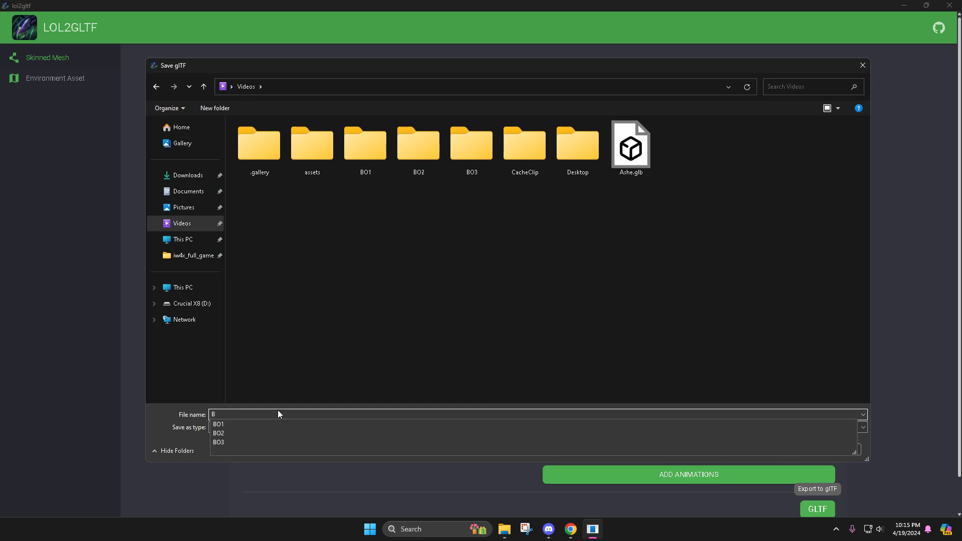
pyautogui.write('lender video')
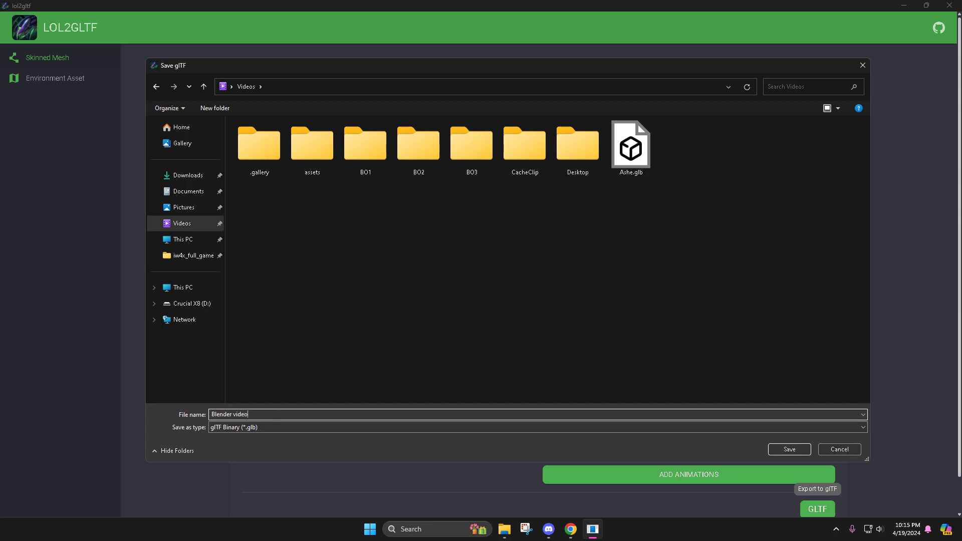
pyautogui.press('Return')
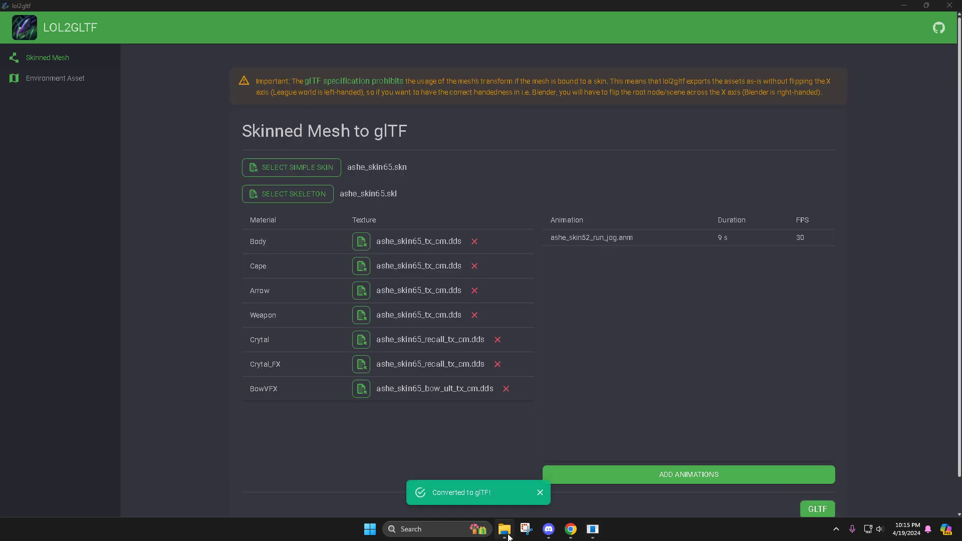
# Open Blender video.glb from Videos in 3D Viewer and rotate around the animated Ashe model
pyautogui.click(504, 530)
pyautogui.click(337, 302)
pyautogui.click(518, 284)
pyautogui.doubleClick(517, 285)
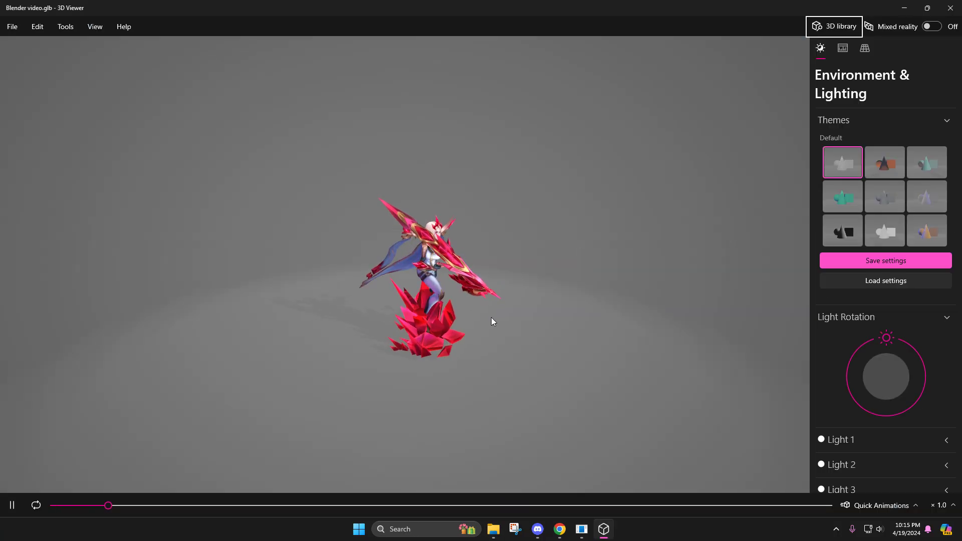
pyautogui.moveTo(450, 345); pyautogui.dragTo(564, 342)
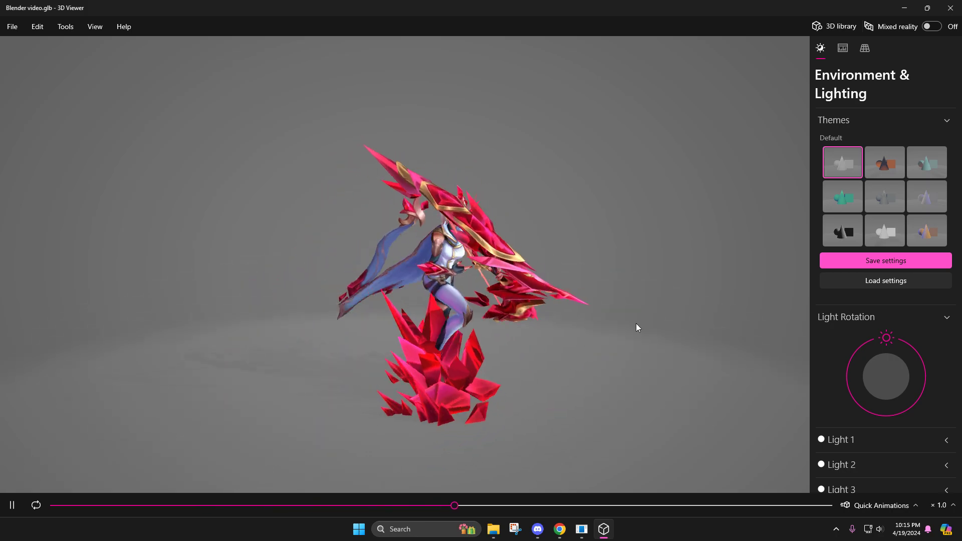
# Close 3D Viewer and launch Blender 3.6 by searching Windows for 'blender'
pyautogui.click(950, 8)
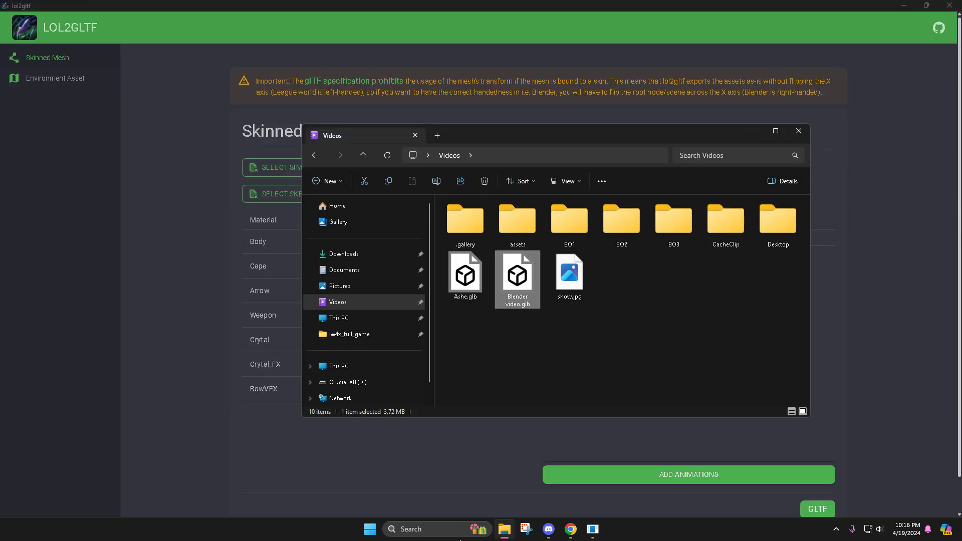
pyautogui.click(460, 532)
pyautogui.write('blenderr')
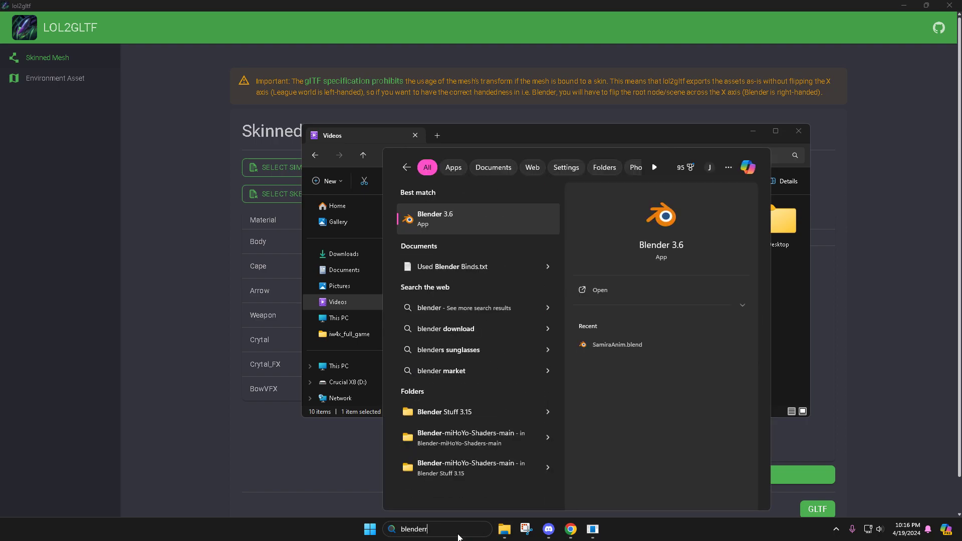
pyautogui.press('BackSpace')
pyautogui.press('Return')
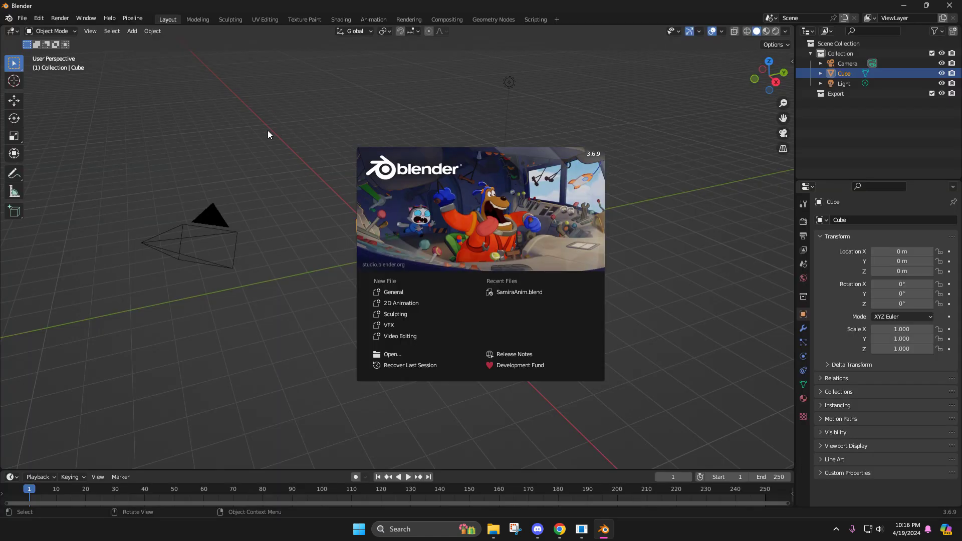
# Dismiss the splash and delete the default camera, cube and light
pyautogui.click(267, 134)
pyautogui.moveTo(129, 90); pyautogui.dragTo(606, 429)
pyautogui.press('Delete')
# Import Blender video.glb through File > Import > glTF 2.0
pyautogui.click(22, 18)
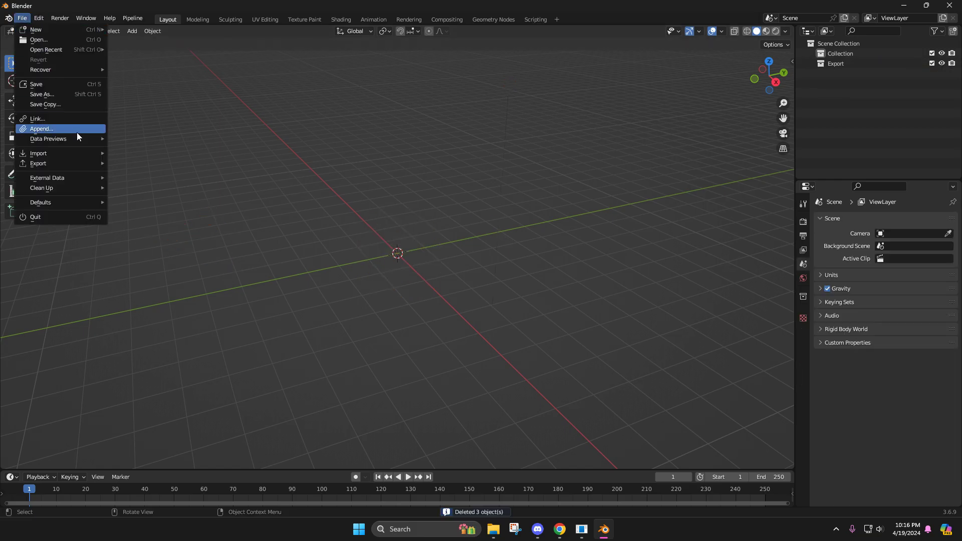
pyautogui.moveTo(80, 164)
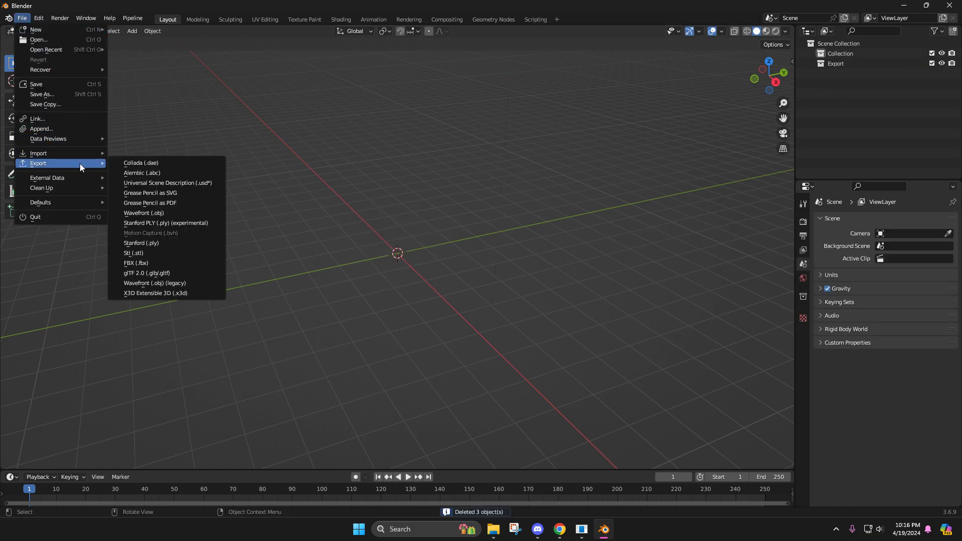
pyautogui.click(201, 272)
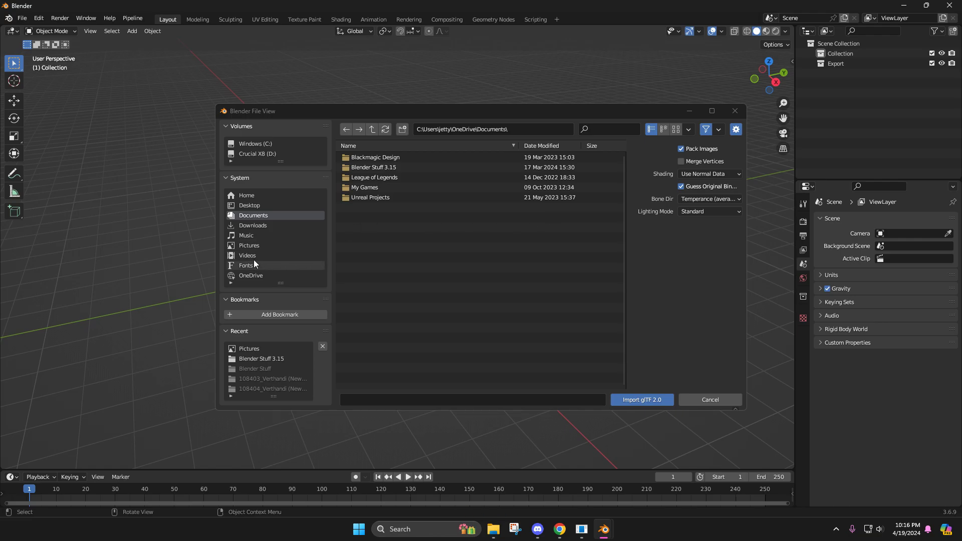
pyautogui.doubleClick(373, 238)
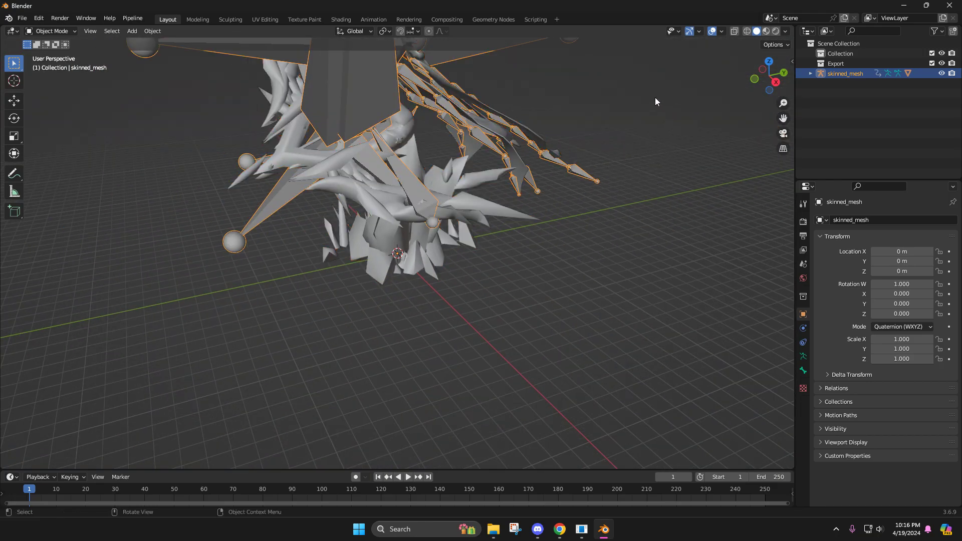
# Frame the imported model and switch the viewport to Material Preview shading
pyautogui.moveTo(655, 97); pyautogui.dragTo(720, 83, button='middle')
pyautogui.moveTo(784, 118); pyautogui.dragTo(789, 294)
pyautogui.click(657, 186)
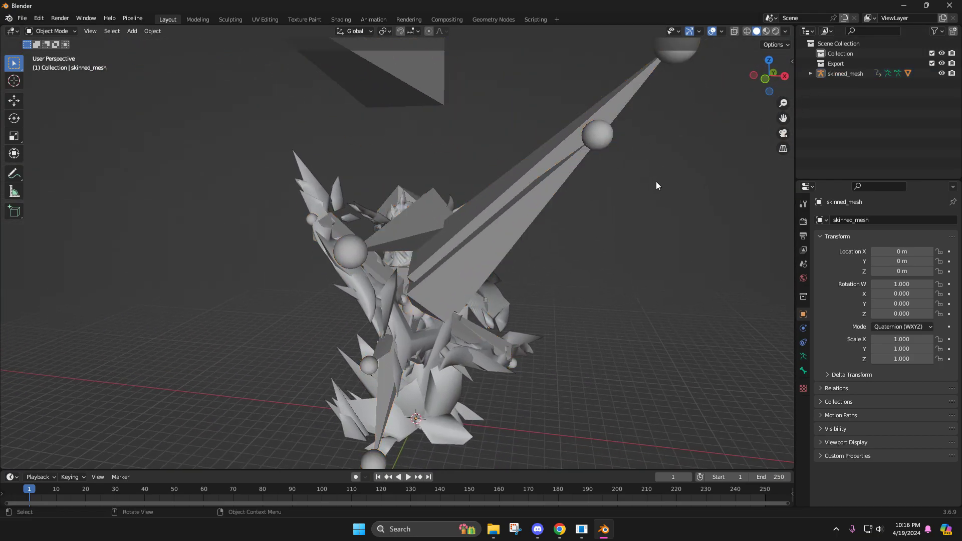
pyautogui.click(766, 33)
pyautogui.moveTo(654, 198); pyautogui.dragTo(610, 215, button='middle')
# Hide the skinned_mesh skeleton bones using the outliner eye icon
pyautogui.click(845, 74)
pyautogui.click(942, 74)
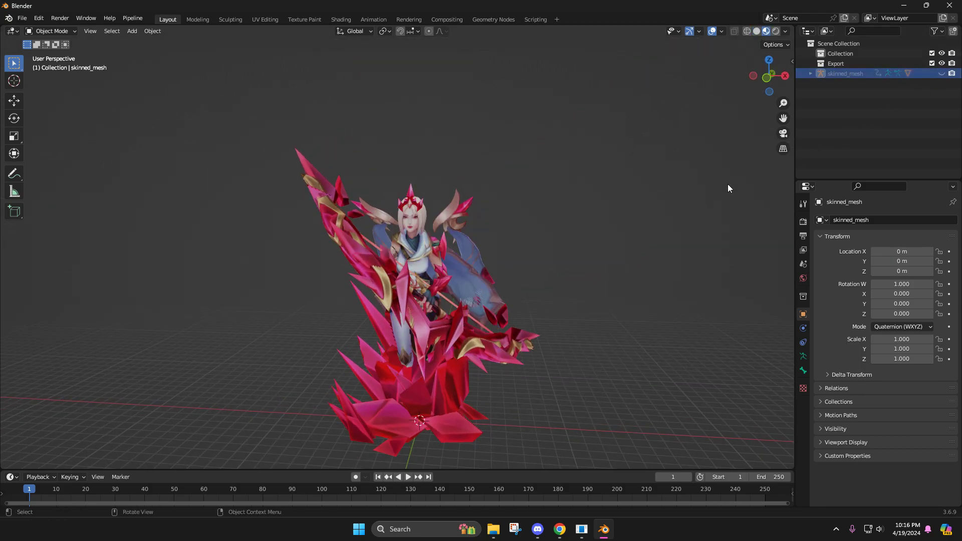
pyautogui.moveTo(693, 204); pyautogui.dragTo(504, 383, button='middle')
# Play the animation, stop it at frame 65, and select the Mesh_0 character mesh
pyautogui.click(412, 477)
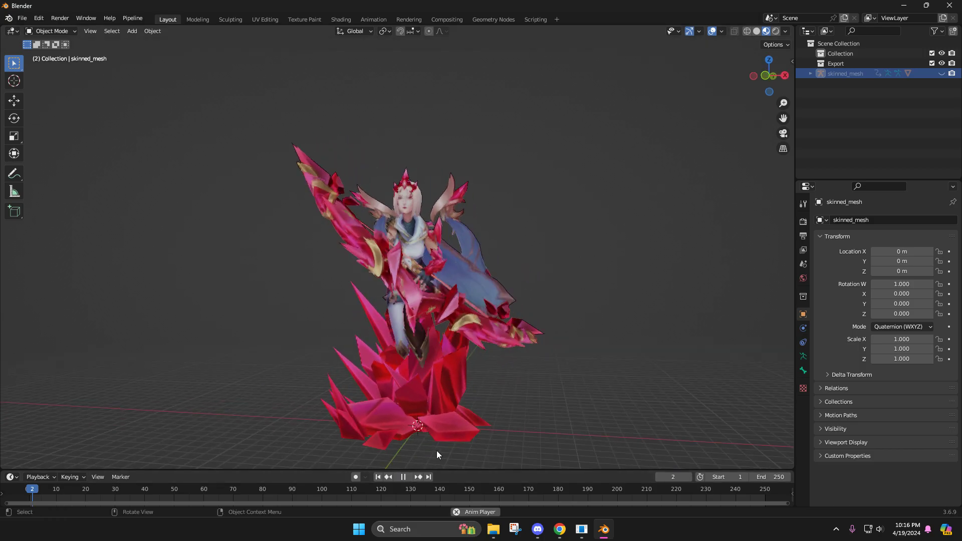
pyautogui.moveTo(618, 272); pyautogui.dragTo(643, 267, button='middle')
pyautogui.click(404, 477)
pyautogui.click(456, 403)
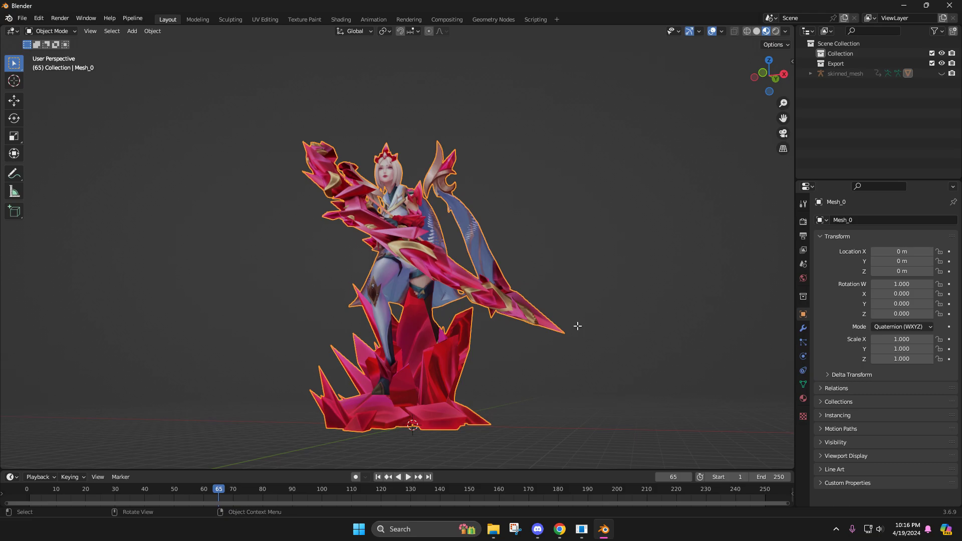
# In Edit Mode, triangulate Mesh_0's faces with Ctrl+T, then return to Object Mode
pyautogui.press('Tab')
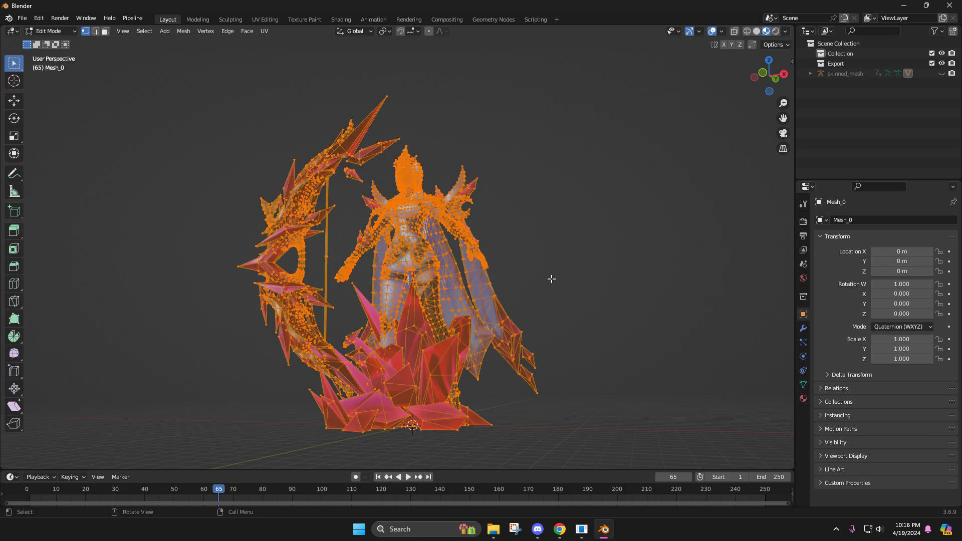
pyautogui.rightClick(551, 279)
pyautogui.hotkey('ctrl', 't')
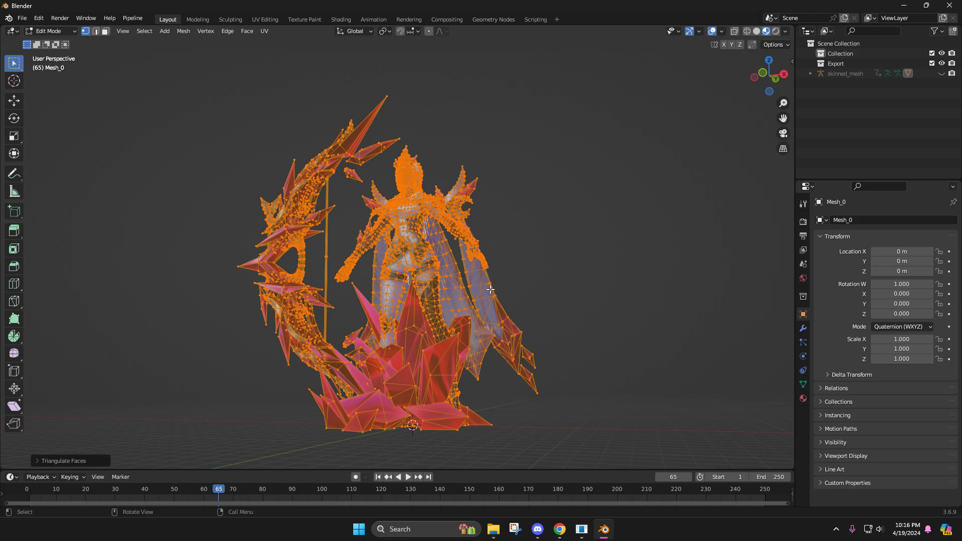
pyautogui.click(553, 247)
pyautogui.rightClick(550, 204)
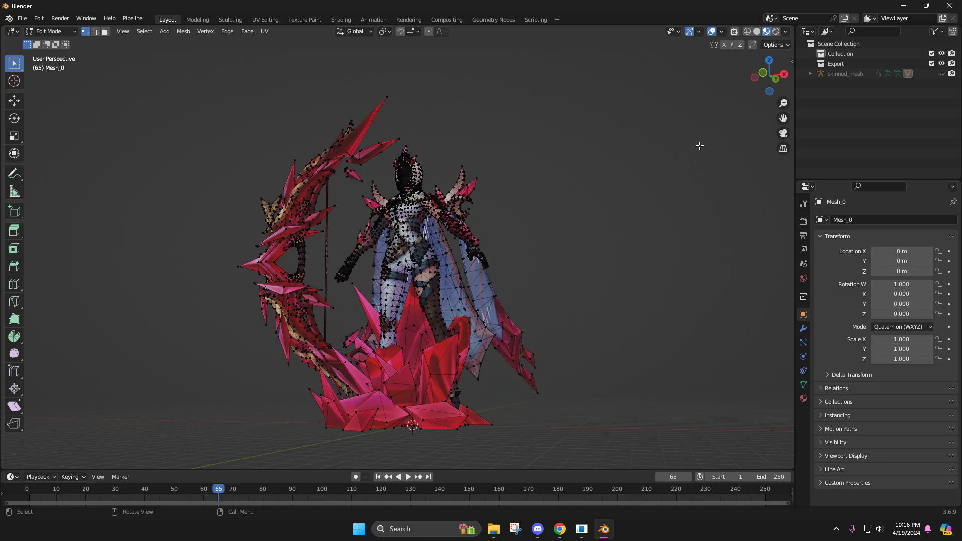
pyautogui.moveTo(790, 110); pyautogui.dragTo(583, 244, button='middle')
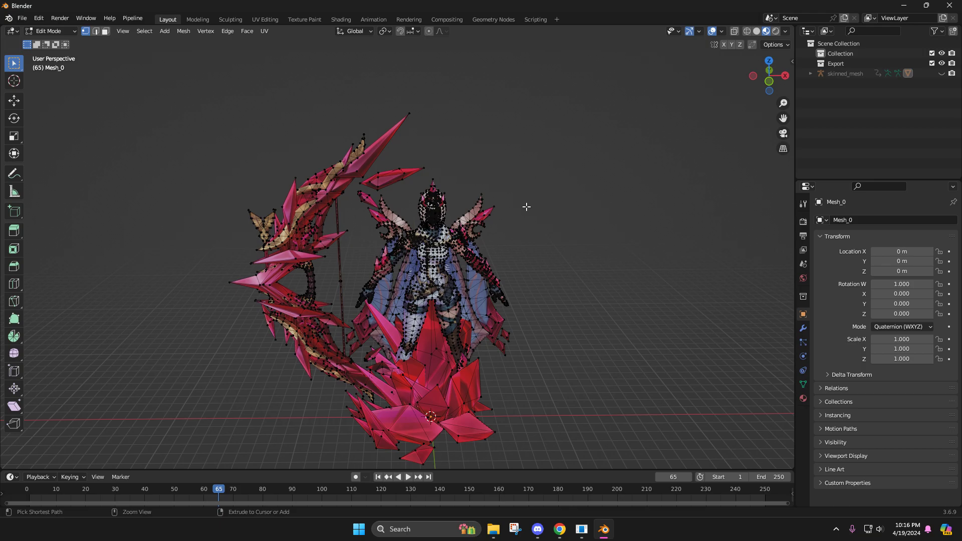
pyautogui.hotkey('ctrl', 'i')
pyautogui.hotkey('ctrl', 'i')
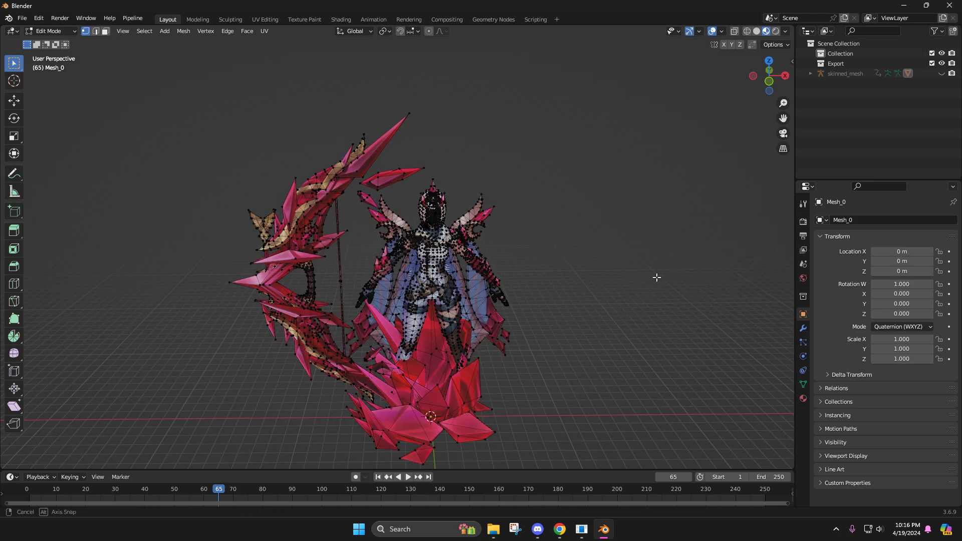
pyautogui.moveTo(655, 275); pyautogui.dragTo(625, 241, button='middle')
pyautogui.hotkey('ctrl', 'i')
pyautogui.hotkey('ctrl', 'i')
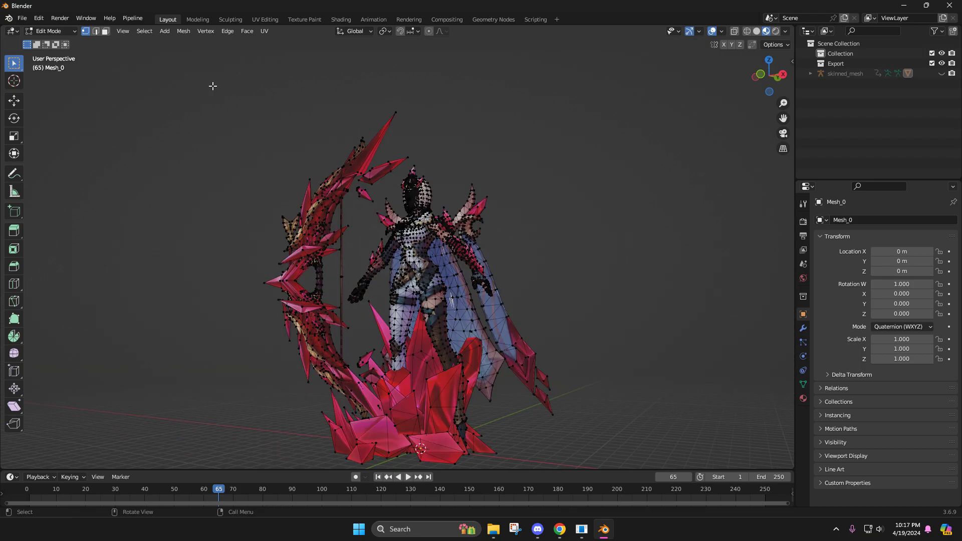
pyautogui.hotkey('ctrl', 'z')
pyautogui.hotkey('ctrl', 'z')
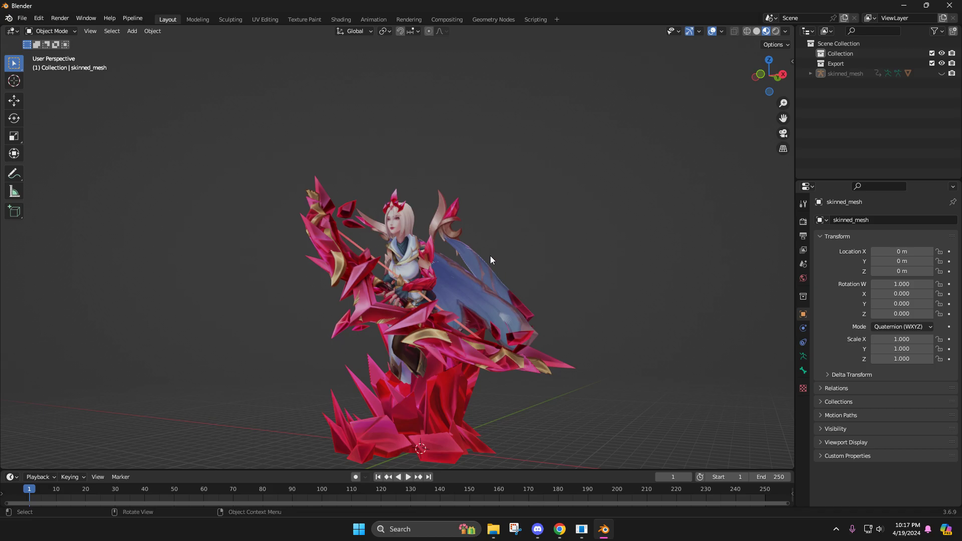
# Play the animation, stop at frame 53, and zoom in on Ashe's textured face
pyautogui.click(415, 479)
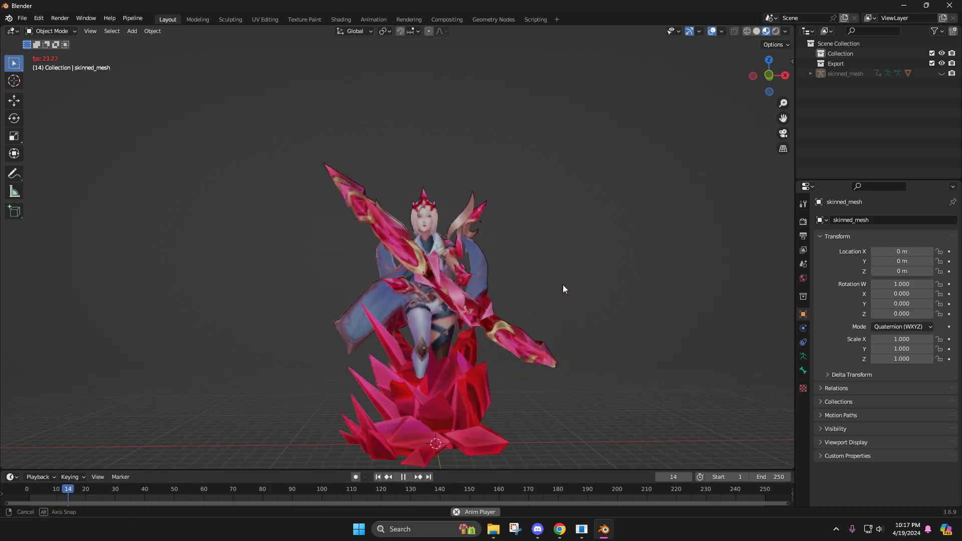
pyautogui.moveTo(566, 284); pyautogui.dragTo(592, 301, button='middle')
pyautogui.click(403, 477)
pyautogui.scroll(6, 588, 352)
pyautogui.moveTo(548, 357); pyautogui.dragTo(621, 298, button='middle')
pyautogui.scroll(5, 621, 299)
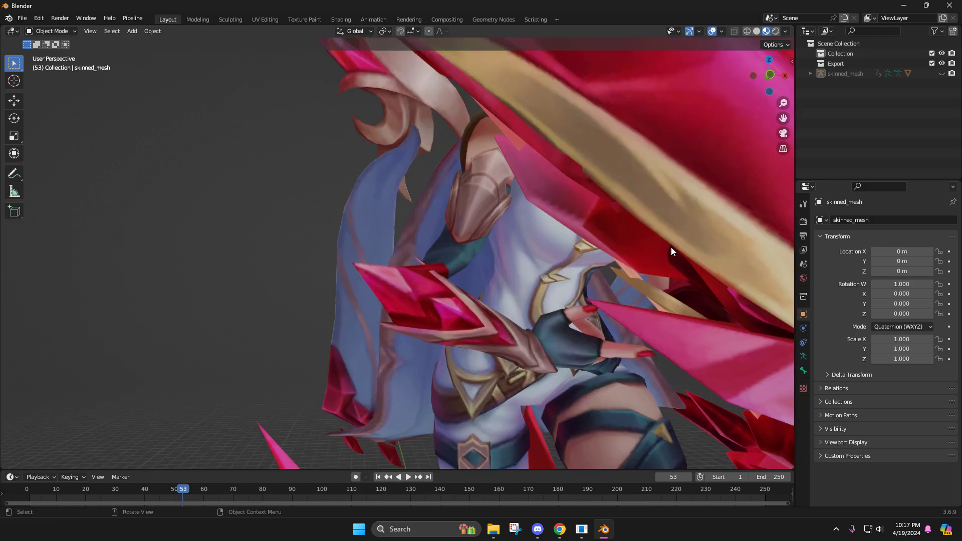
pyautogui.moveTo(775, 127); pyautogui.dragTo(681, 178, button='middle')
pyautogui.scroll(10, 662, 175)
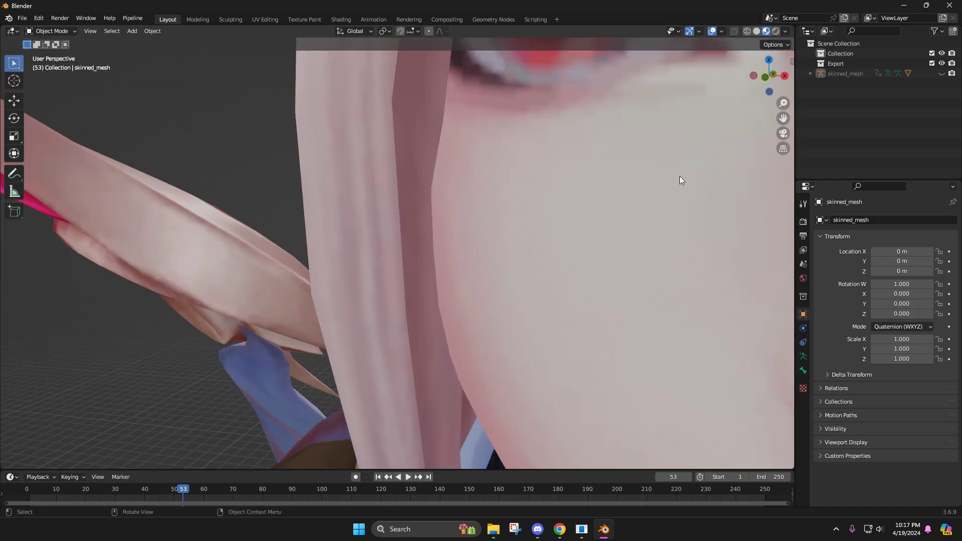